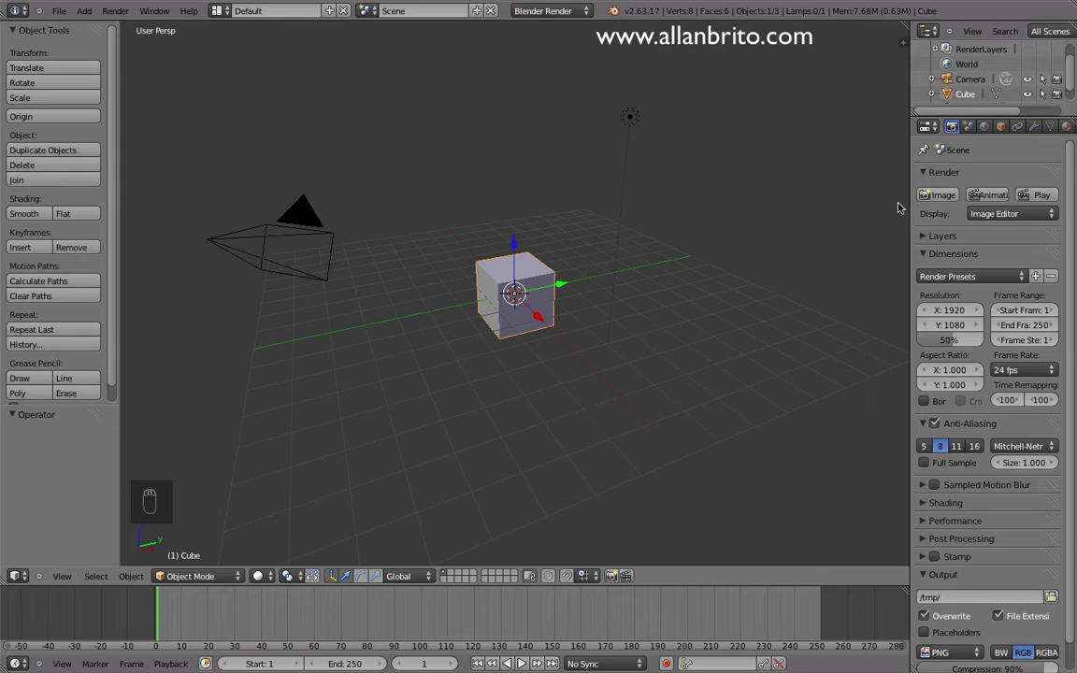
- Widen the properties area and show the cube's modifier settings
{"action": "left_click_drag", "start_coordinate": [911, 200], "coordinate": [833, 205]}
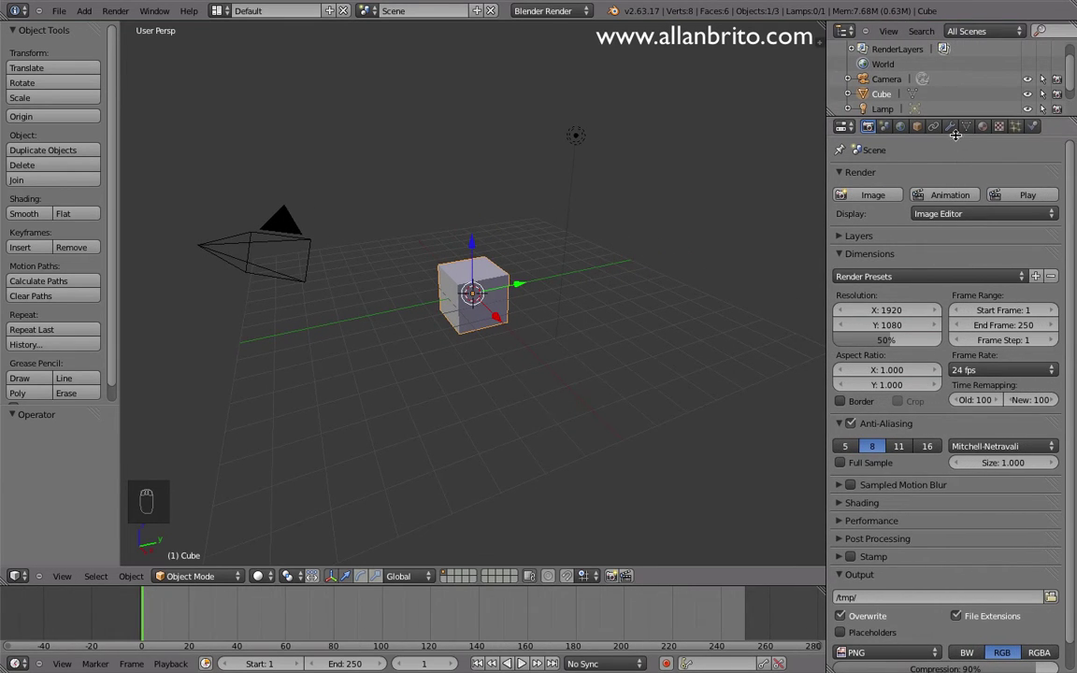
{"action": "left_click", "coordinate": [951, 129]}
{"action": "left_click", "coordinate": [934, 176]}
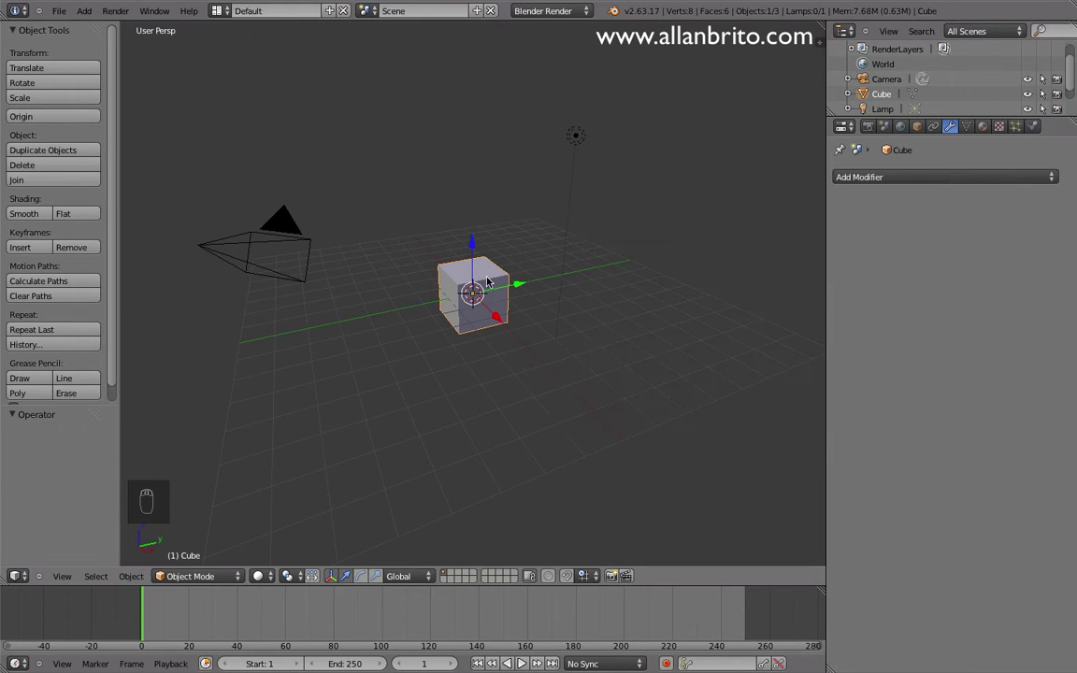
- Add a Skin modifier to the default cube and inspect the generated frame from several angles
{"action": "scroll", "coordinate": [474, 311], "scroll_direction": "up", "scroll_amount": 4}
{"action": "scroll", "coordinate": [475, 309], "scroll_direction": "up", "scroll_amount": 2}
{"action": "middle_click_drag", "start_coordinate": [477, 305], "coordinate": [585, 300]}
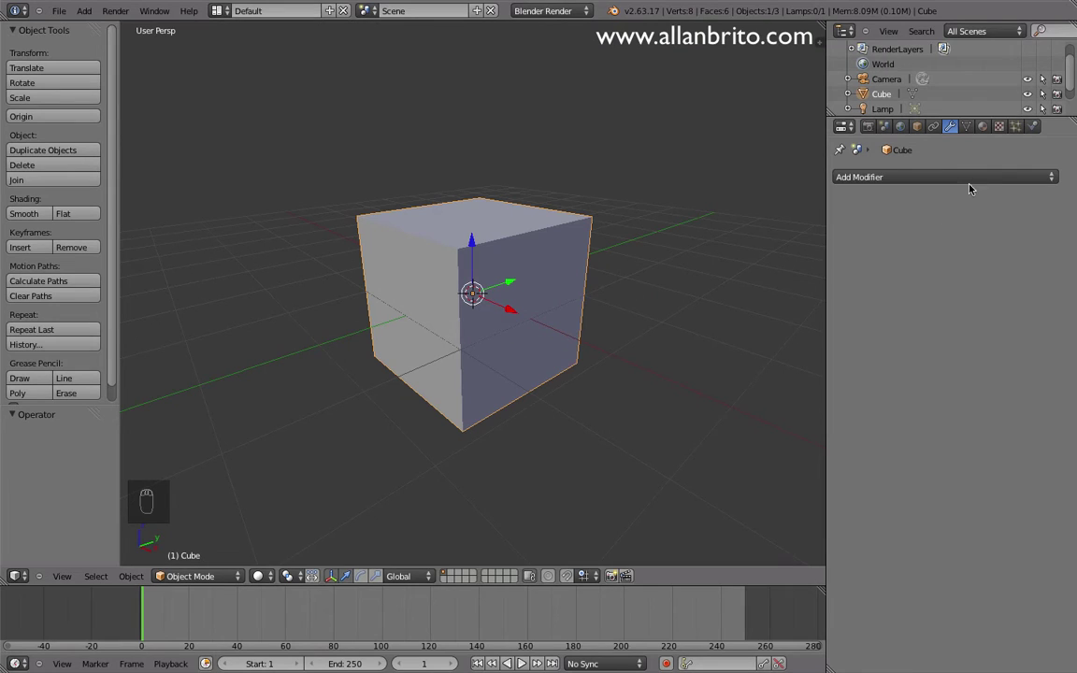
{"action": "left_click", "coordinate": [903, 176]}
{"action": "left_click", "coordinate": [752, 389]}
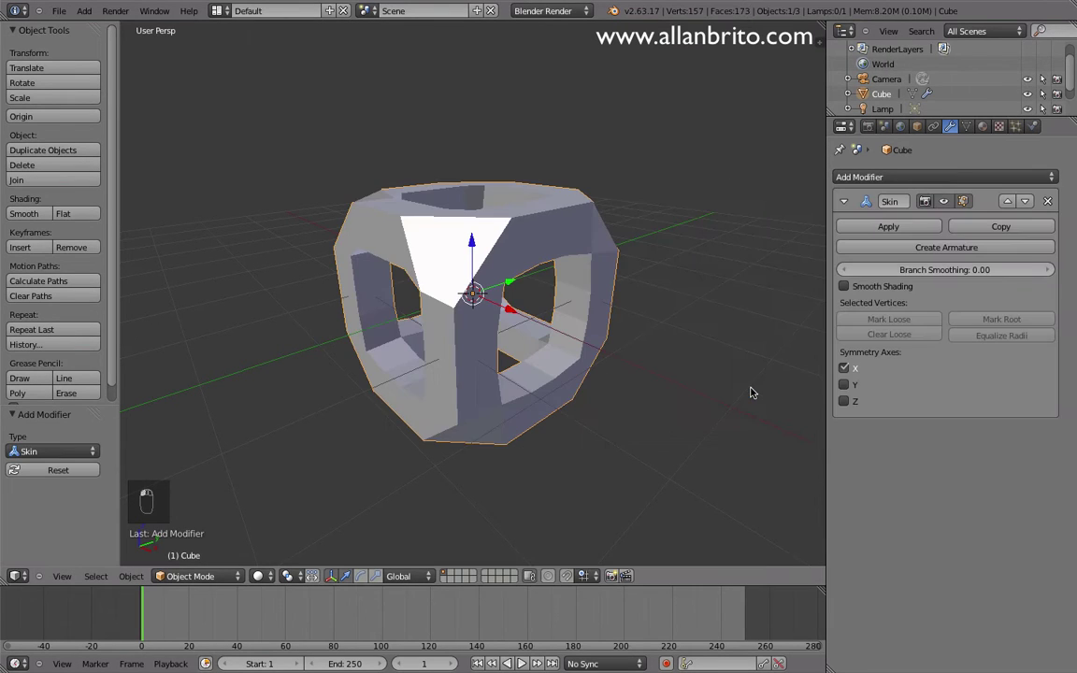
{"action": "middle_click_drag", "start_coordinate": [603, 379], "coordinate": [639, 300]}
{"action": "middle_click_drag", "start_coordinate": [549, 378], "coordinate": [402, 261]}
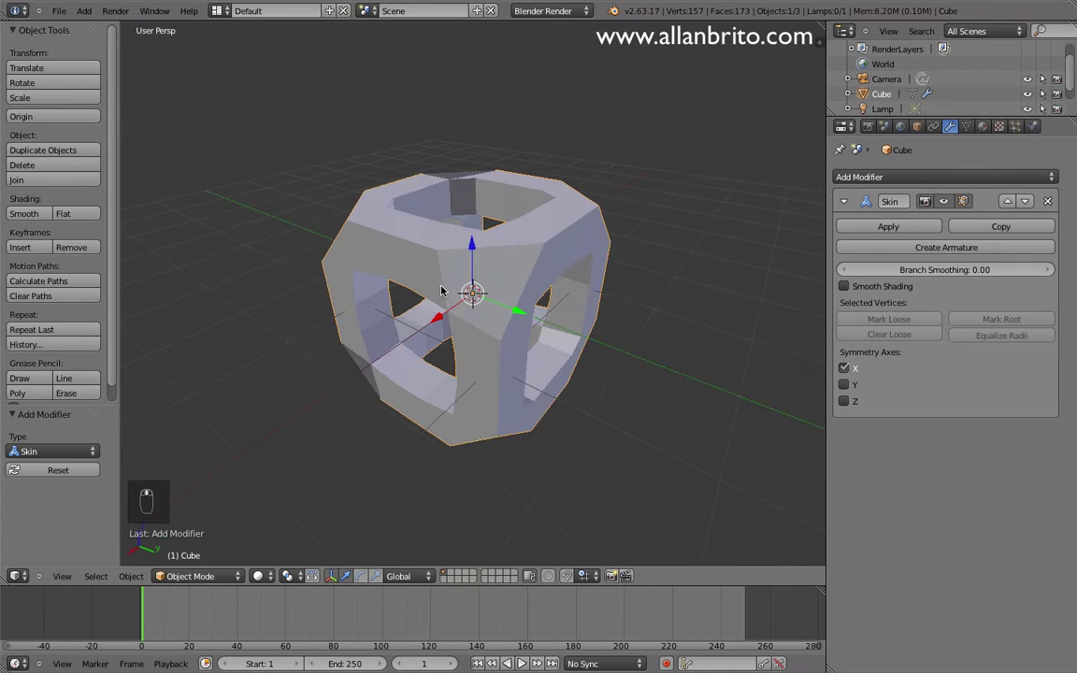
- Replace the cube with a UV sphere scaled up uniformly by about 2.57
{"action": "key", "text": "x"}
{"action": "left_click", "coordinate": [497, 342]}
{"action": "key", "text": "shift+a"}
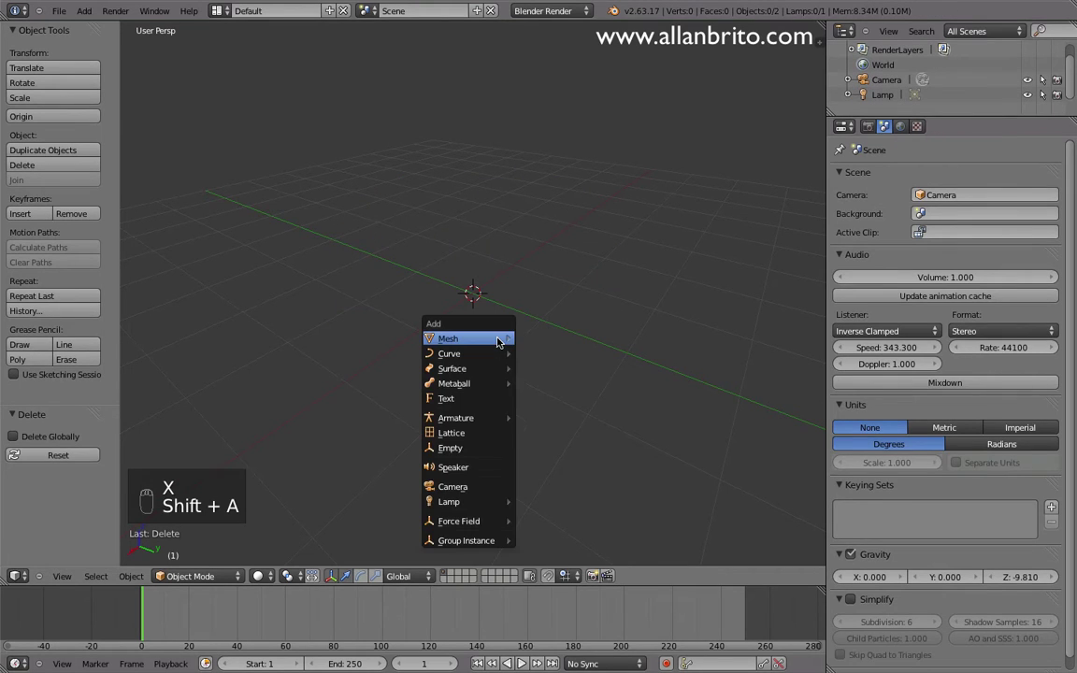
{"action": "mouse_move", "coordinate": [499, 338]}
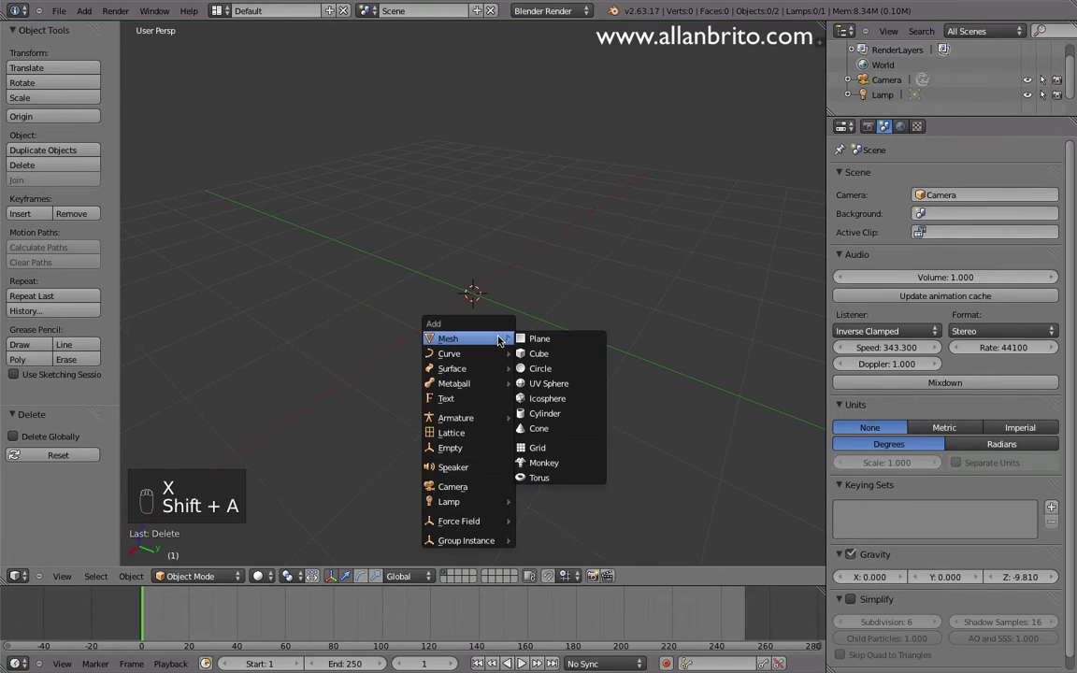
{"action": "left_click", "coordinate": [556, 383]}
{"action": "key", "text": "s"}
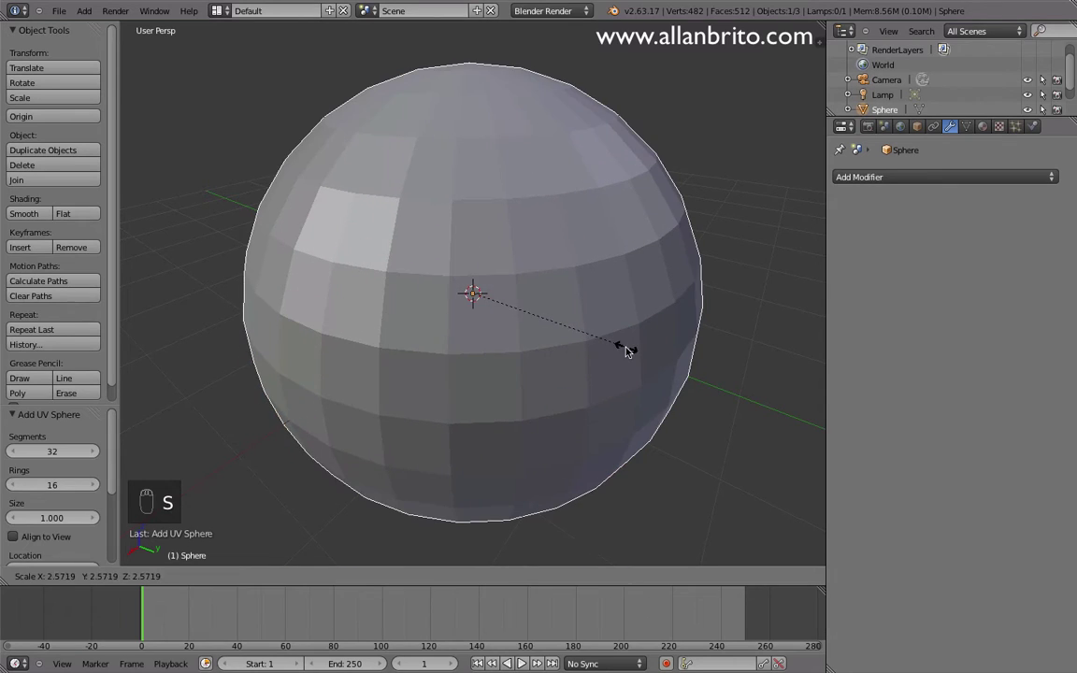
{"action": "left_click", "coordinate": [629, 349]}
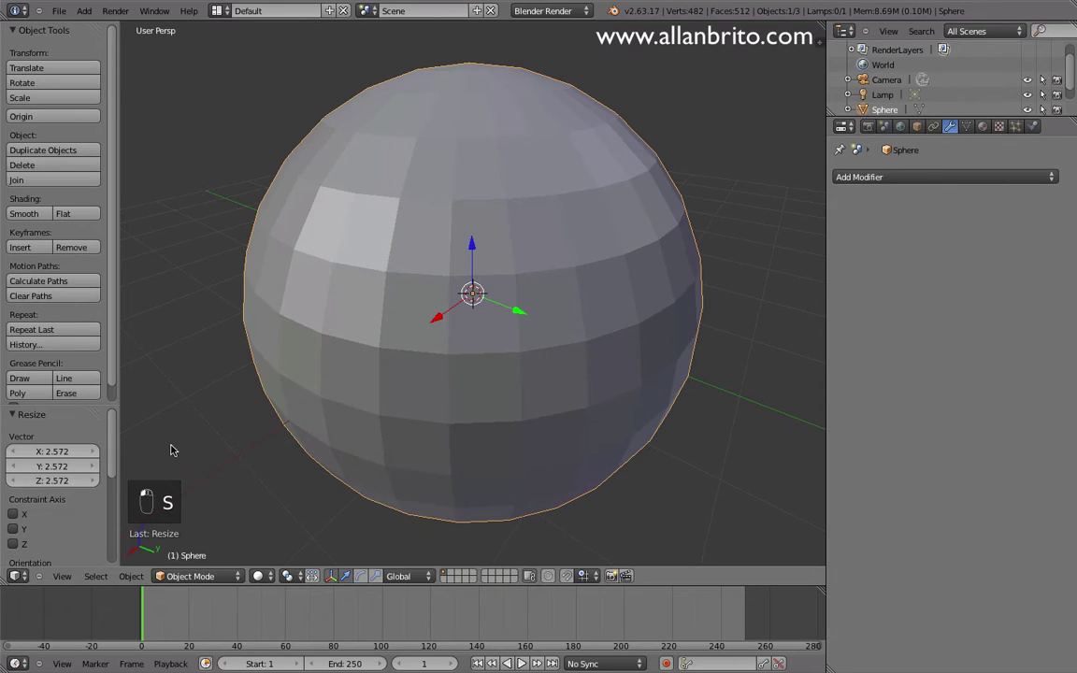
- Delete the enlarged sphere and add a fresh UV sphere at the scene's origin
{"action": "key", "text": "x"}
{"action": "left_click", "coordinate": [404, 348]}
{"action": "key", "text": "shift+a"}
{"action": "mouse_move", "coordinate": [383, 345]}
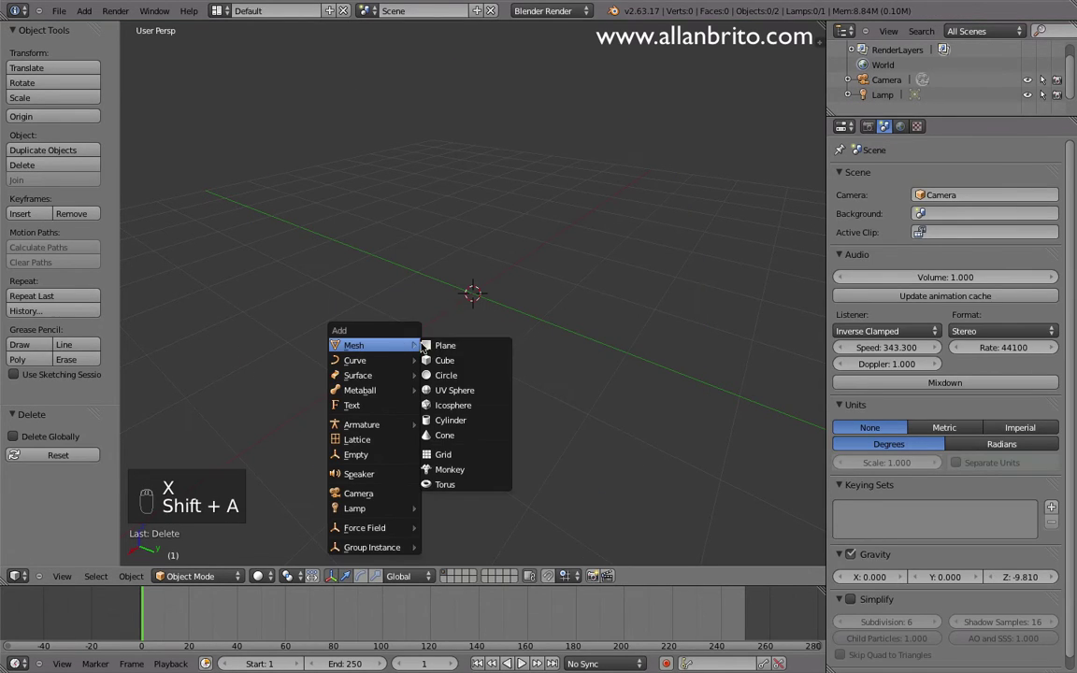
{"action": "left_click", "coordinate": [455, 390]}
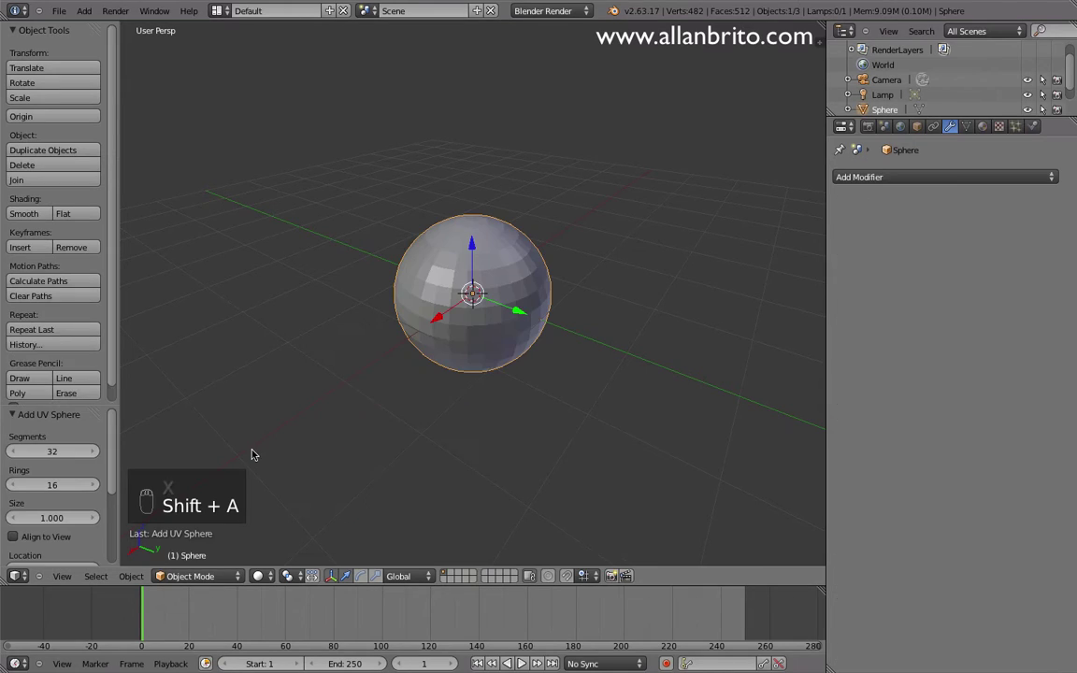
- Set the new UV sphere to 12 segments and 12 rings
{"action": "left_click", "coordinate": [48, 451]}
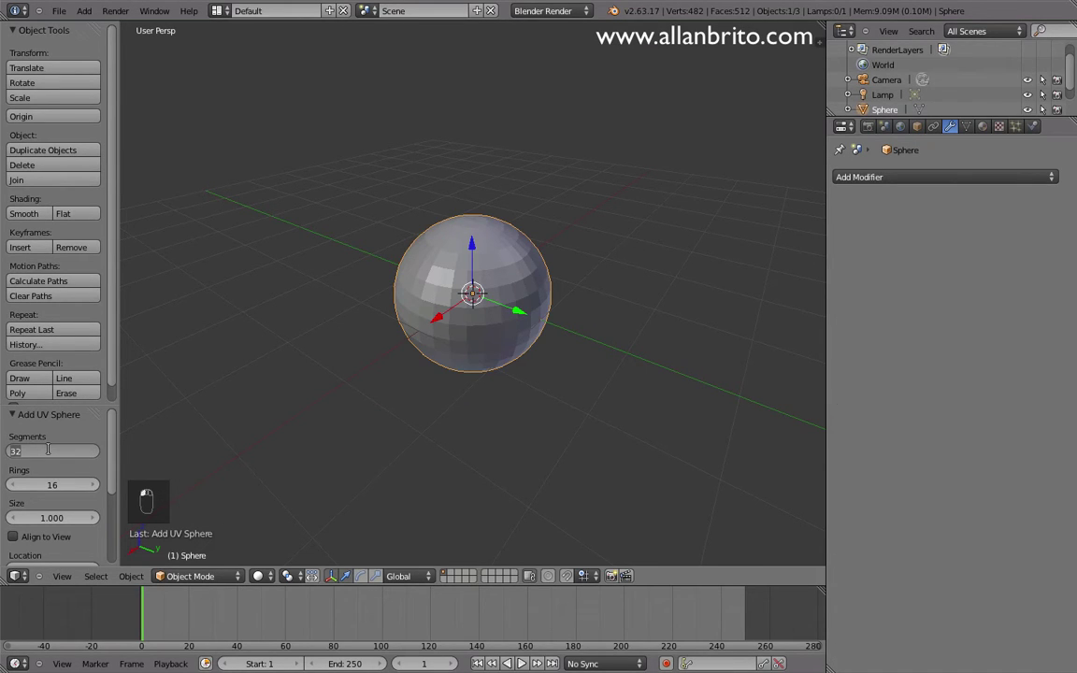
{"action": "type", "text": "12"}
{"action": "key", "text": "Return"}
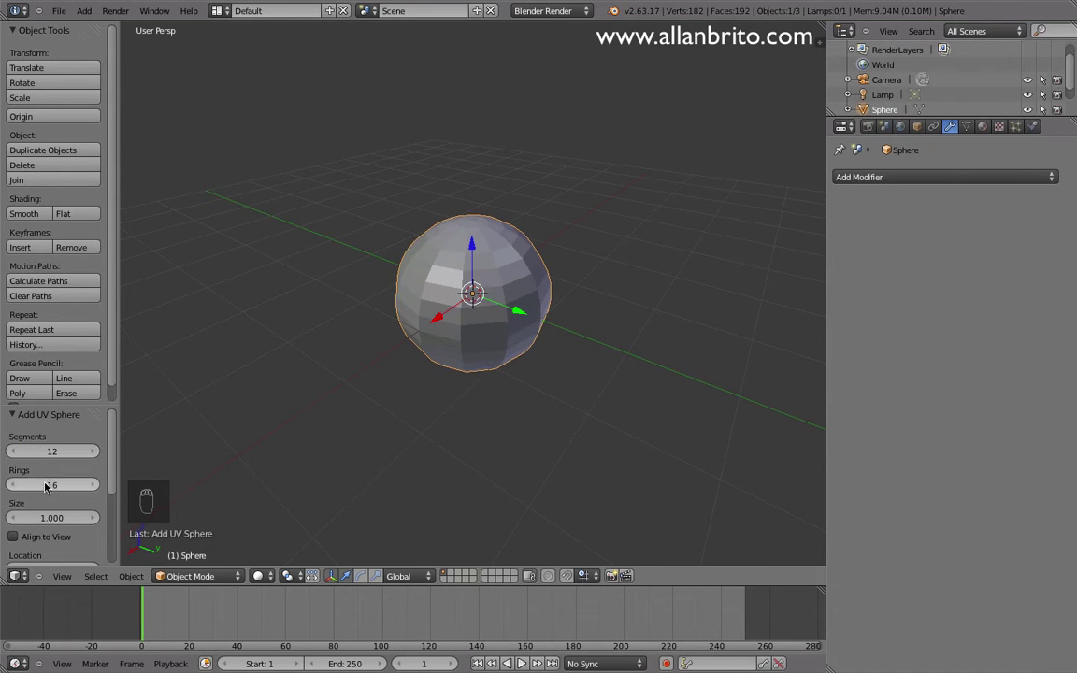
{"action": "left_click", "coordinate": [45, 485]}
{"action": "type", "text": "12"}
{"action": "key", "text": "Return"}
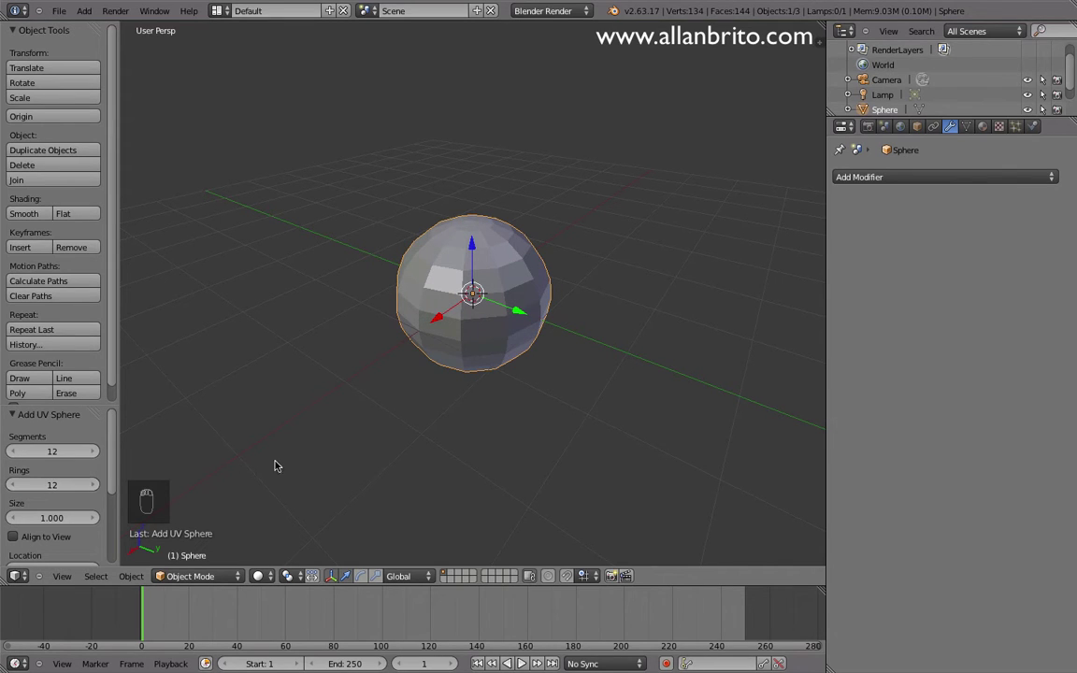
- Scale the low-resolution sphere up uniformly by about 3 and add a Skin modifier to it
{"action": "key", "text": "s"}
{"action": "left_click", "coordinate": [563, 361]}
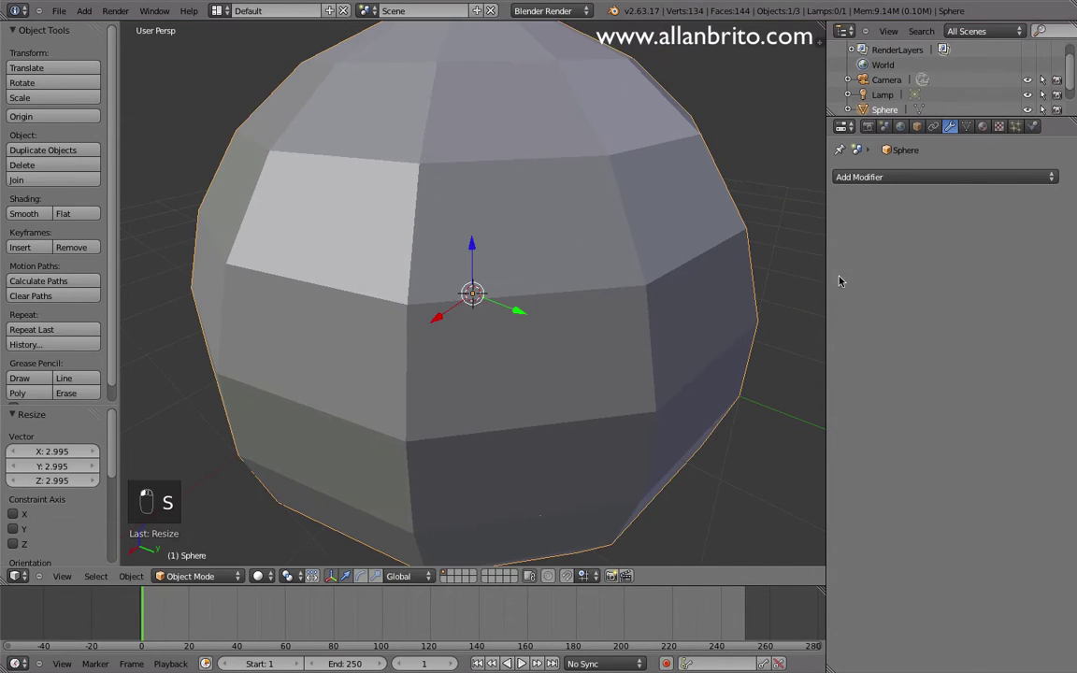
{"action": "left_click", "coordinate": [841, 176]}
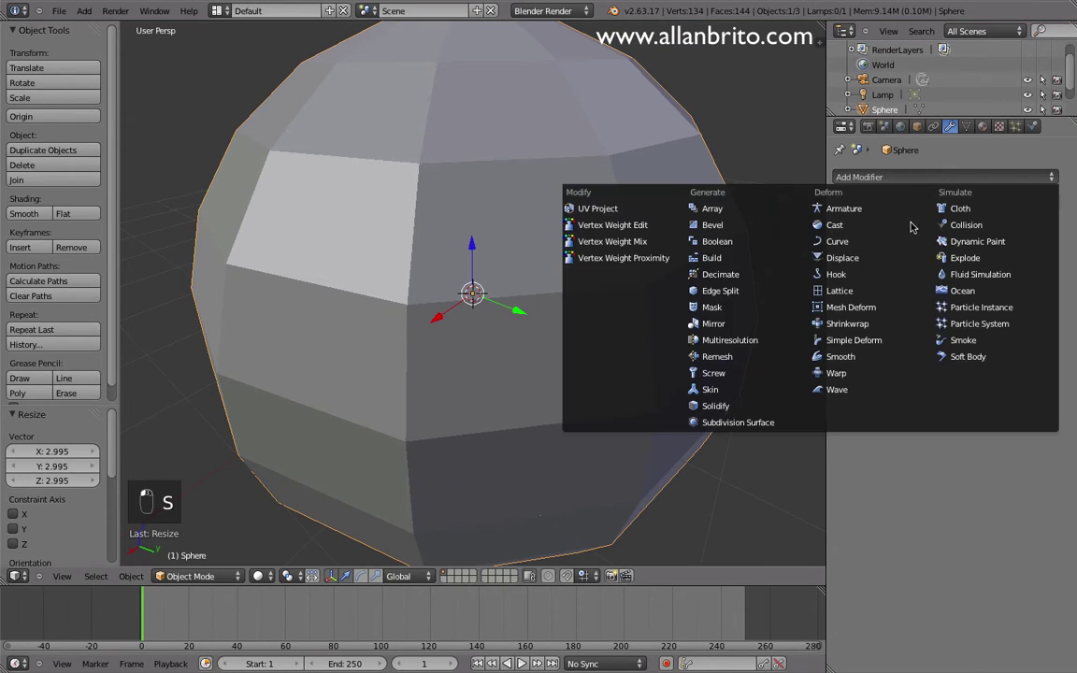
{"action": "left_click", "coordinate": [764, 389]}
{"action": "scroll", "coordinate": [630, 306], "scroll_direction": "down", "scroll_amount": 5}
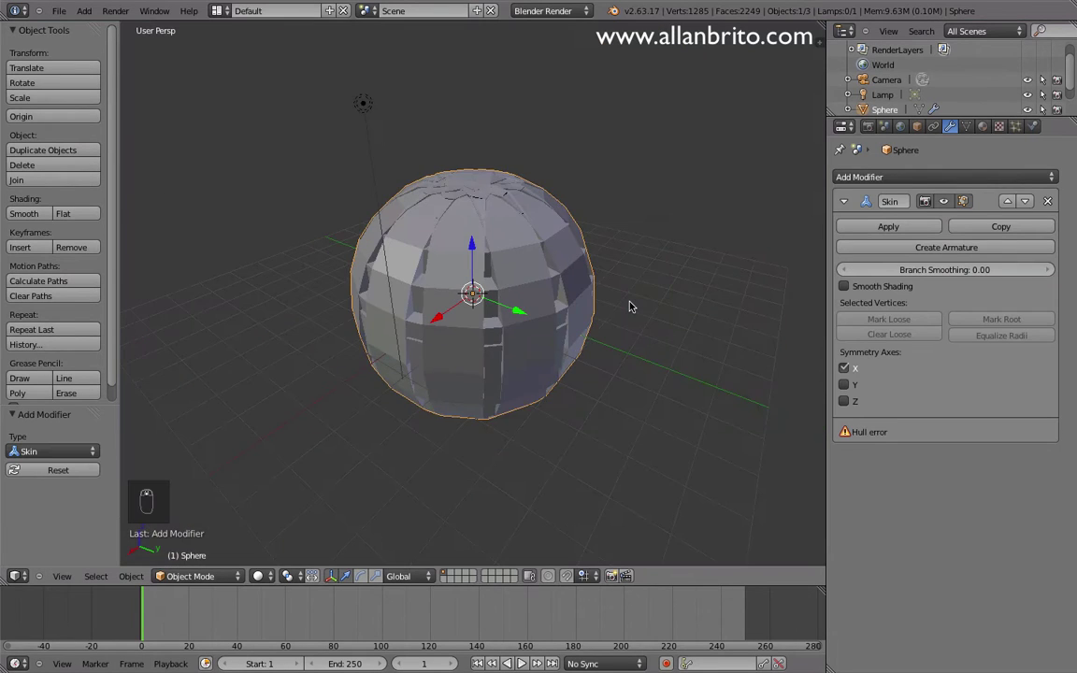
{"action": "scroll", "coordinate": [630, 307], "scroll_direction": "up", "scroll_amount": 3}
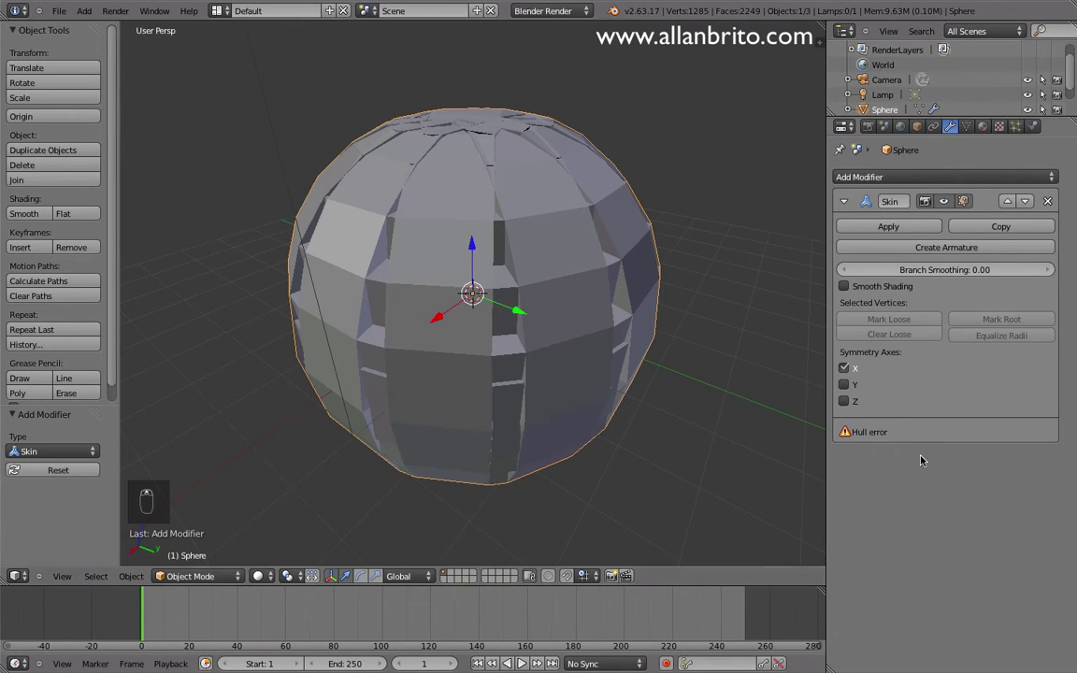
- Replace the sphere carrying the Skin modifier with a mesh plane at the origin
{"action": "middle_click_drag", "start_coordinate": [592, 243], "coordinate": [467, 252]}
{"action": "key", "text": "x"}
{"action": "left_click", "coordinate": [467, 251]}
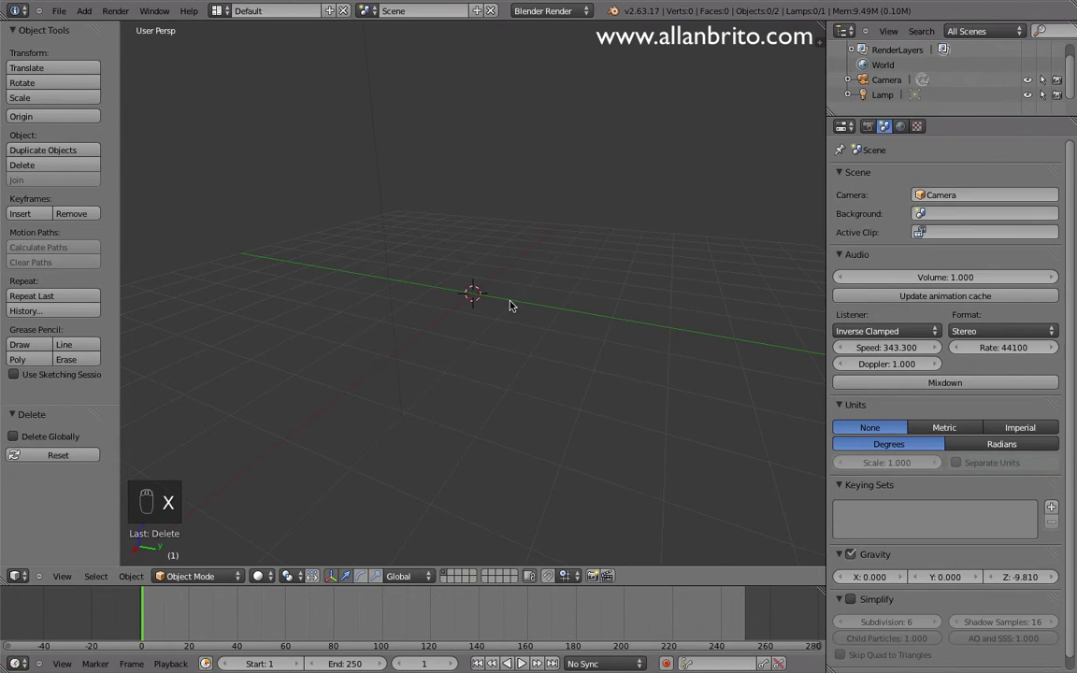
{"action": "key", "text": "shift+a"}
{"action": "mouse_move", "coordinate": [510, 303]}
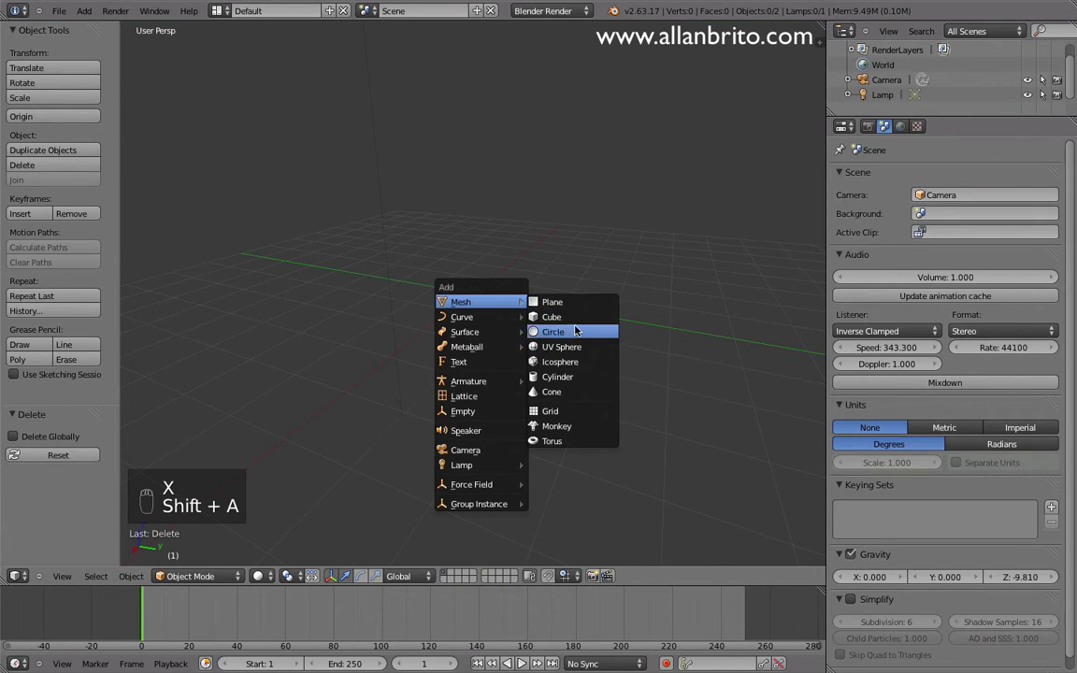
{"action": "left_click", "coordinate": [567, 302]}
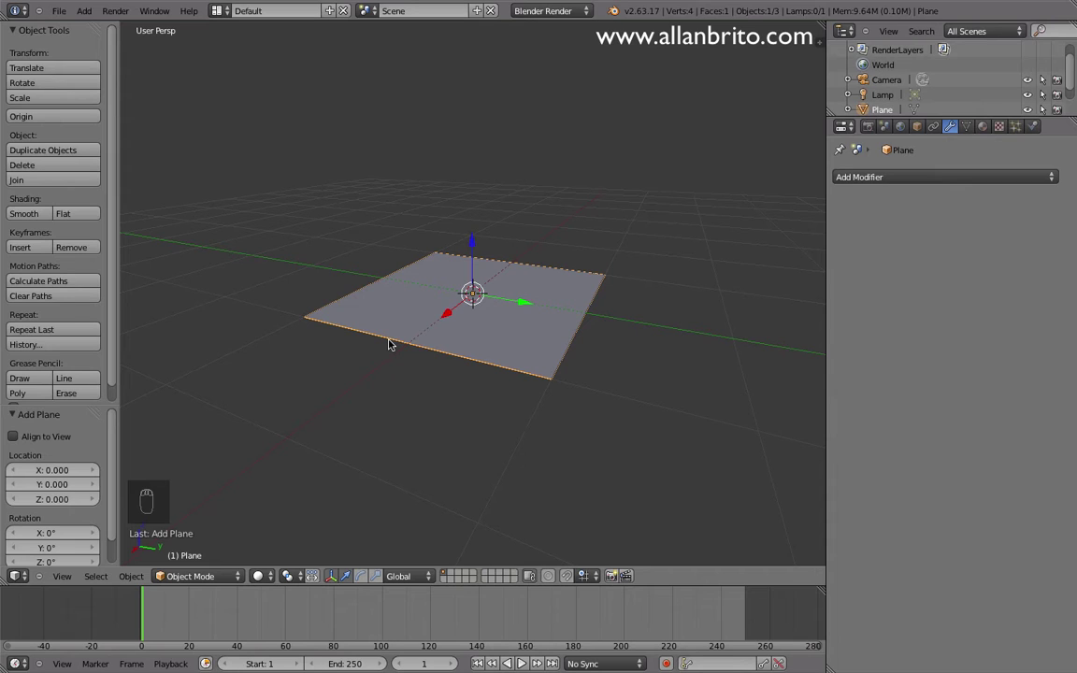
- Replace the plane with a new mesh cube at the origin
{"action": "key", "text": "x"}
{"action": "left_click", "coordinate": [462, 355]}
{"action": "key", "text": "shift+a"}
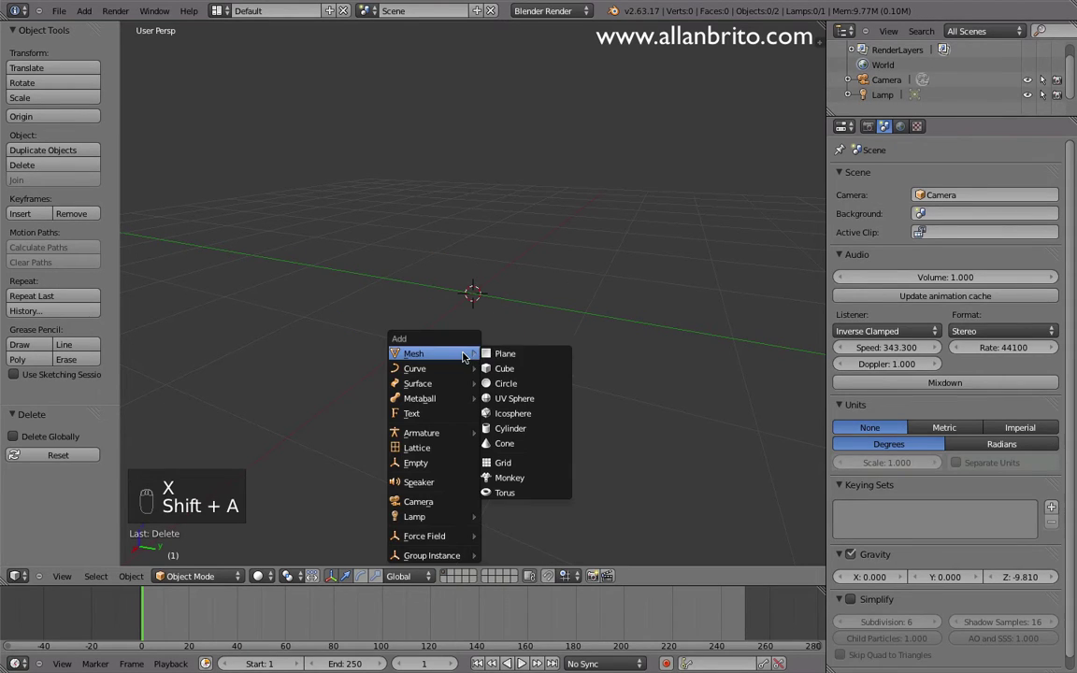
{"action": "left_click", "coordinate": [532, 372]}
- Collapse the cube's mesh in Edit Mode into a single vertex by scaling it to 0 and removing doubles
{"action": "key", "text": "Tab"}
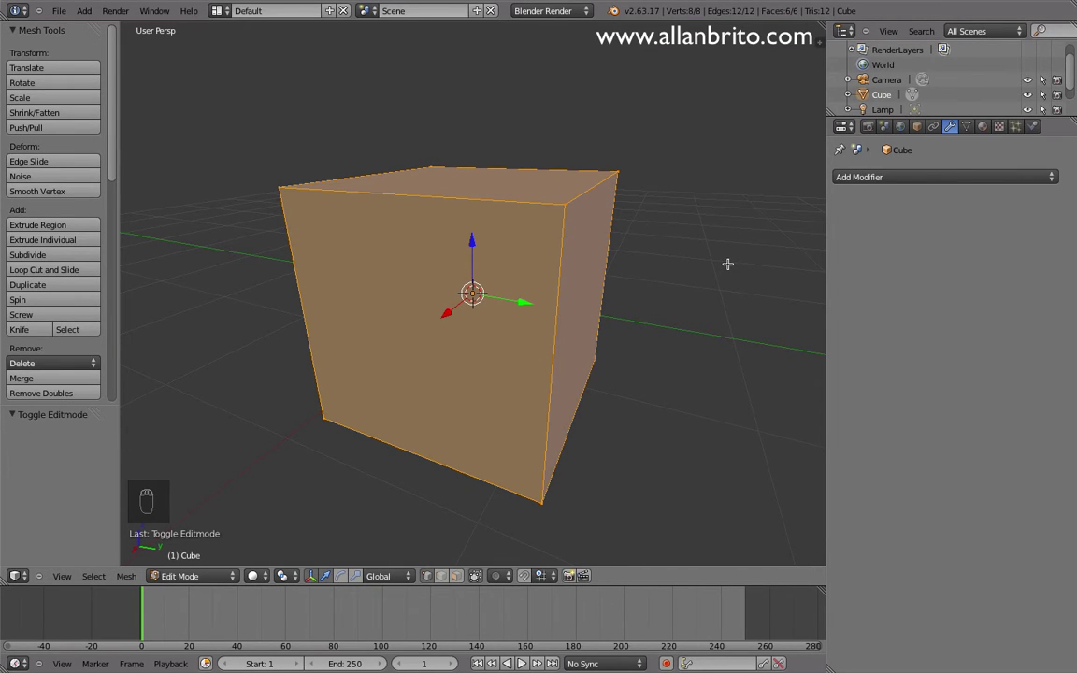
{"action": "key", "text": "s"}
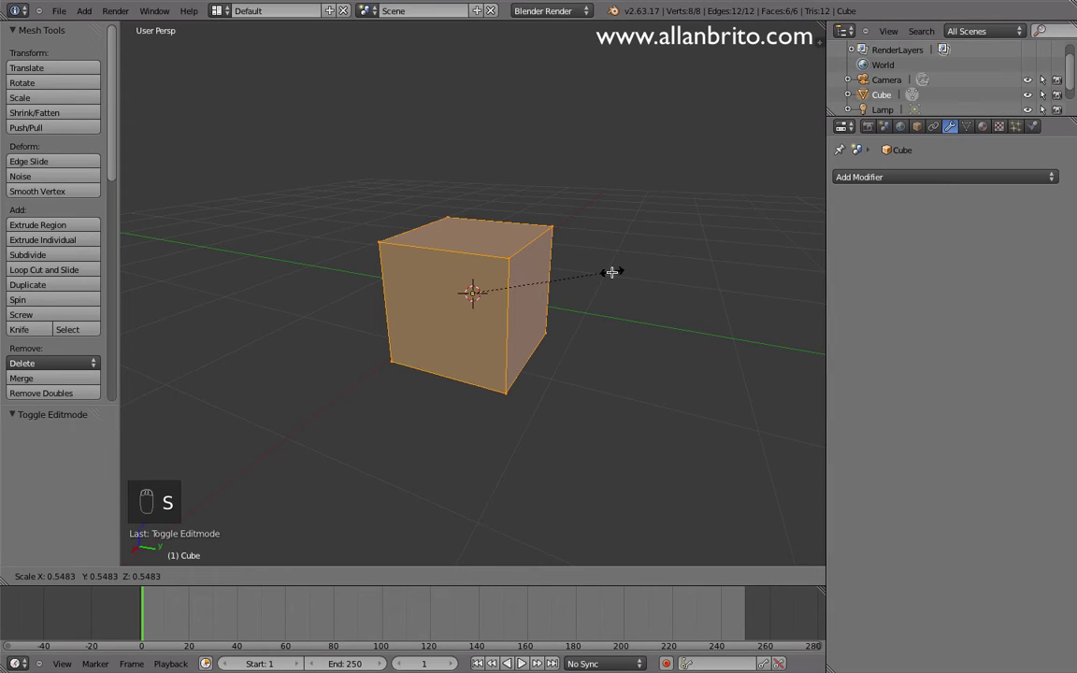
{"action": "key", "text": "0"}
{"action": "key", "text": "Return"}
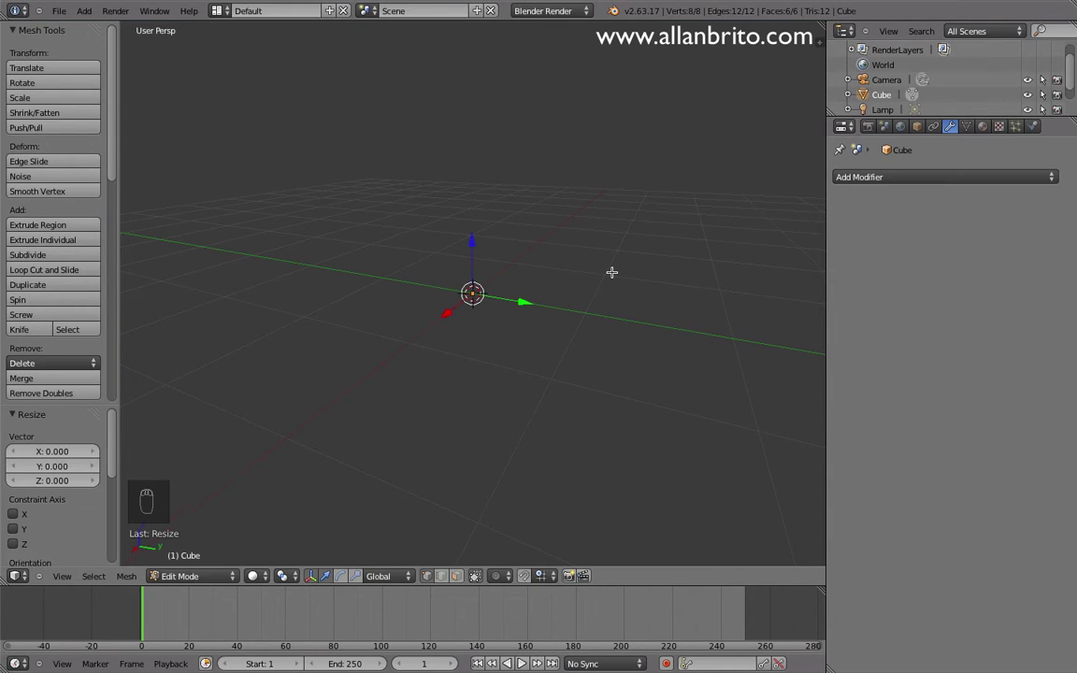
{"action": "key", "text": "w"}
{"action": "left_click", "coordinate": [605, 315]}
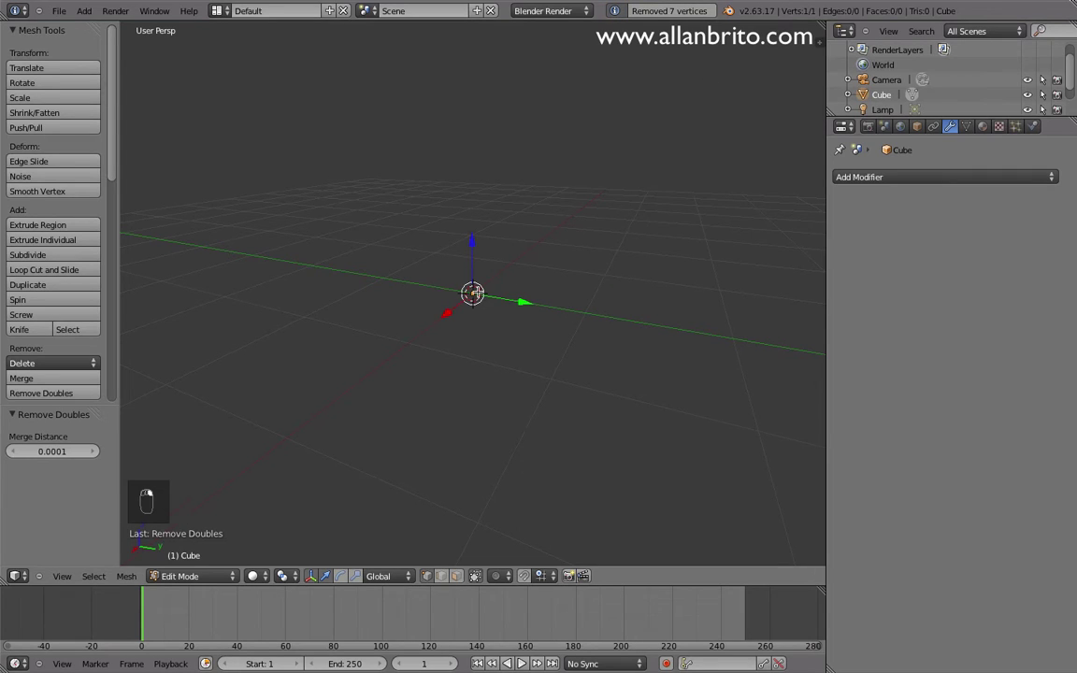
- Extrude the vertex about 1.47 units up along Z, and extrude its end about 1.33 units along Y
{"action": "key", "text": "e"}
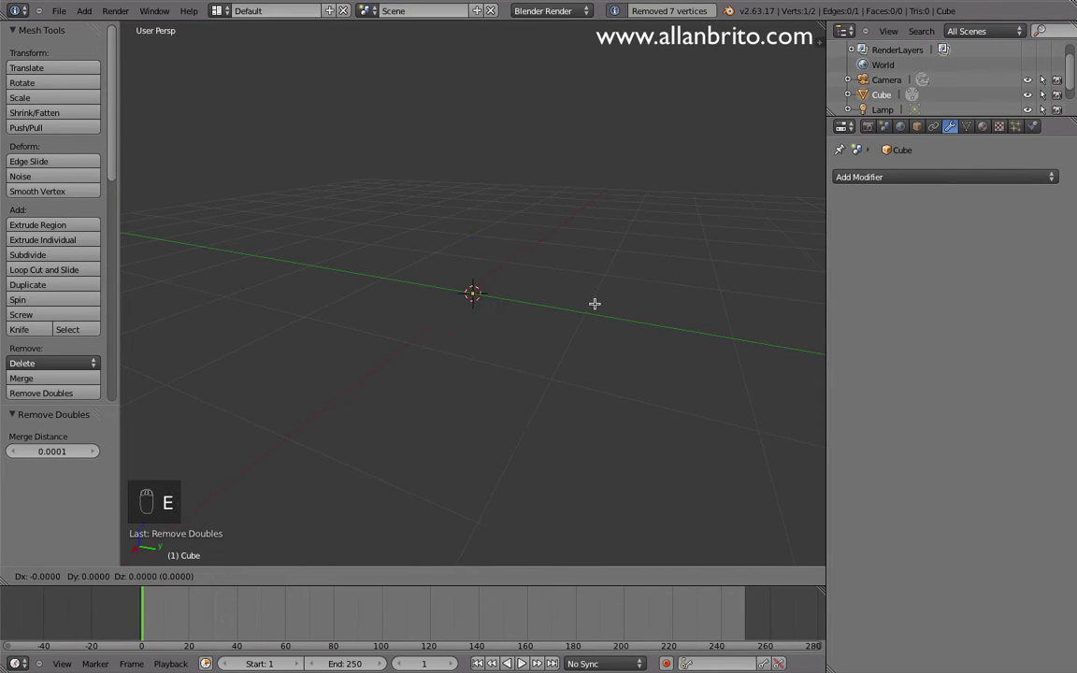
{"action": "key", "text": "z"}
{"action": "left_click", "coordinate": [608, 126]}
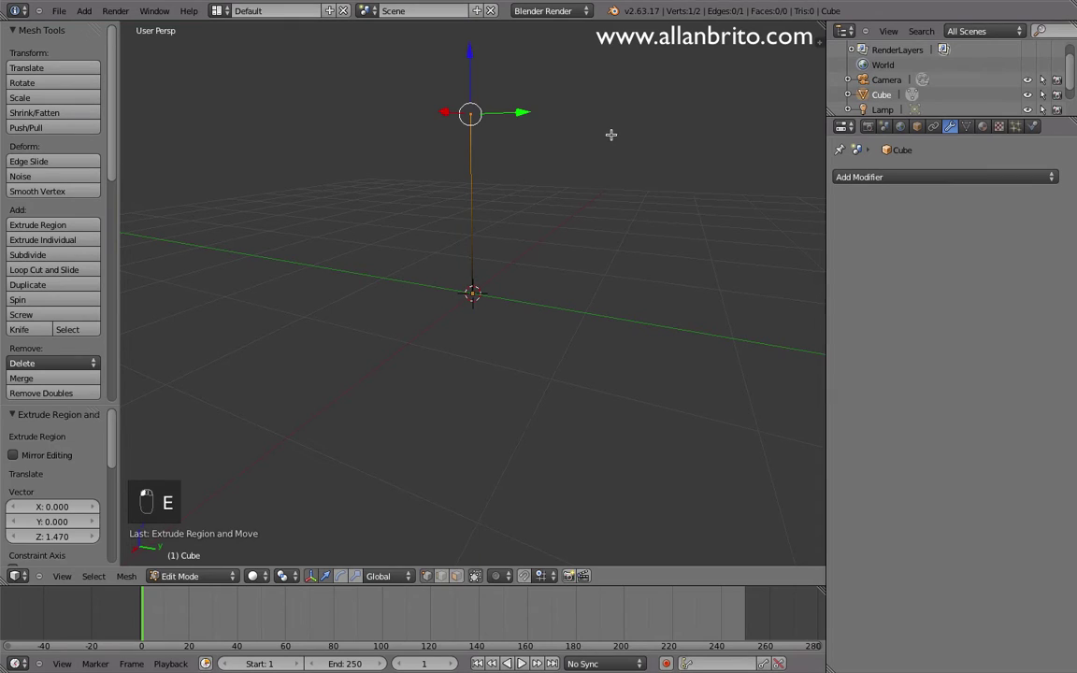
{"action": "middle_click_drag", "start_coordinate": [553, 185], "coordinate": [517, 226]}
{"action": "key", "text": "e"}
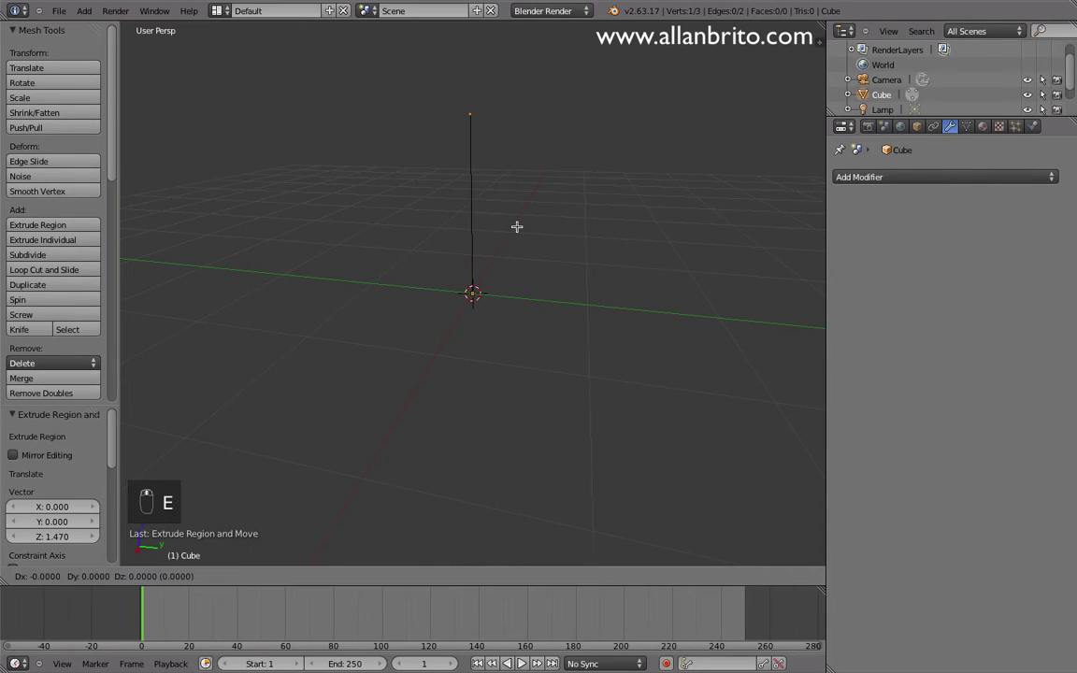
{"action": "key", "text": "y"}
{"action": "left_click", "coordinate": [688, 185]}
{"action": "middle_click_drag", "start_coordinate": [688, 185], "coordinate": [533, 255]}
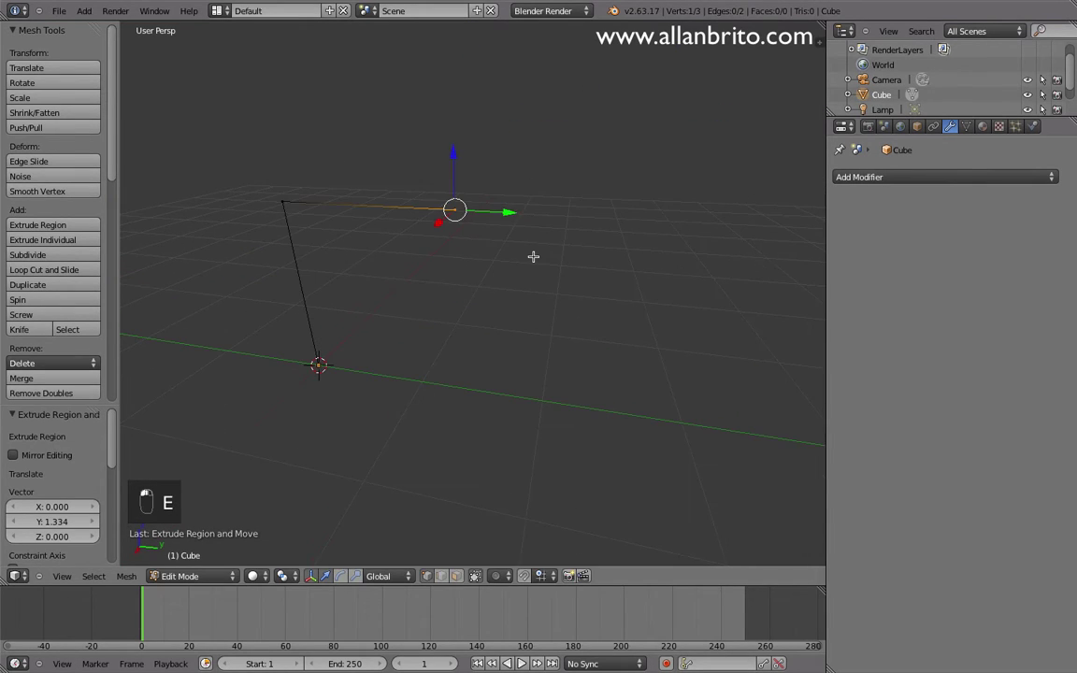
- Extend the path's end about 0.96 units up along Z and about 1.15 units along Y, and return to Object Mode
{"action": "key", "text": "e"}
{"action": "key", "text": "z"}
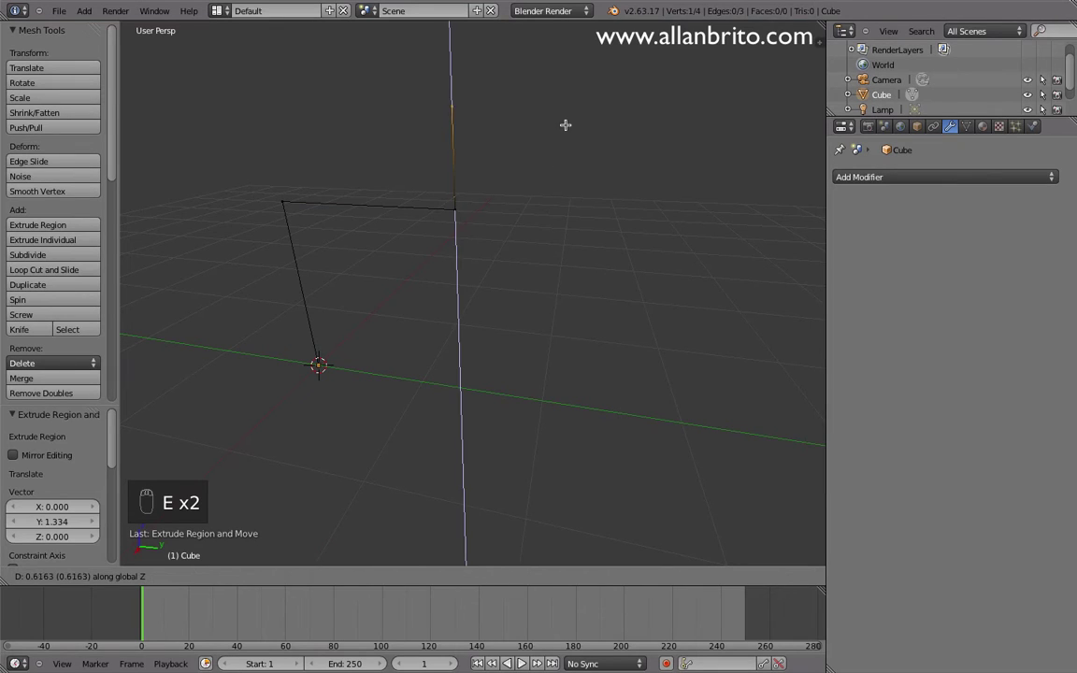
{"action": "left_click", "coordinate": [572, 86]}
{"action": "middle_click_drag", "start_coordinate": [572, 86], "coordinate": [541, 247]}
{"action": "key", "text": "e"}
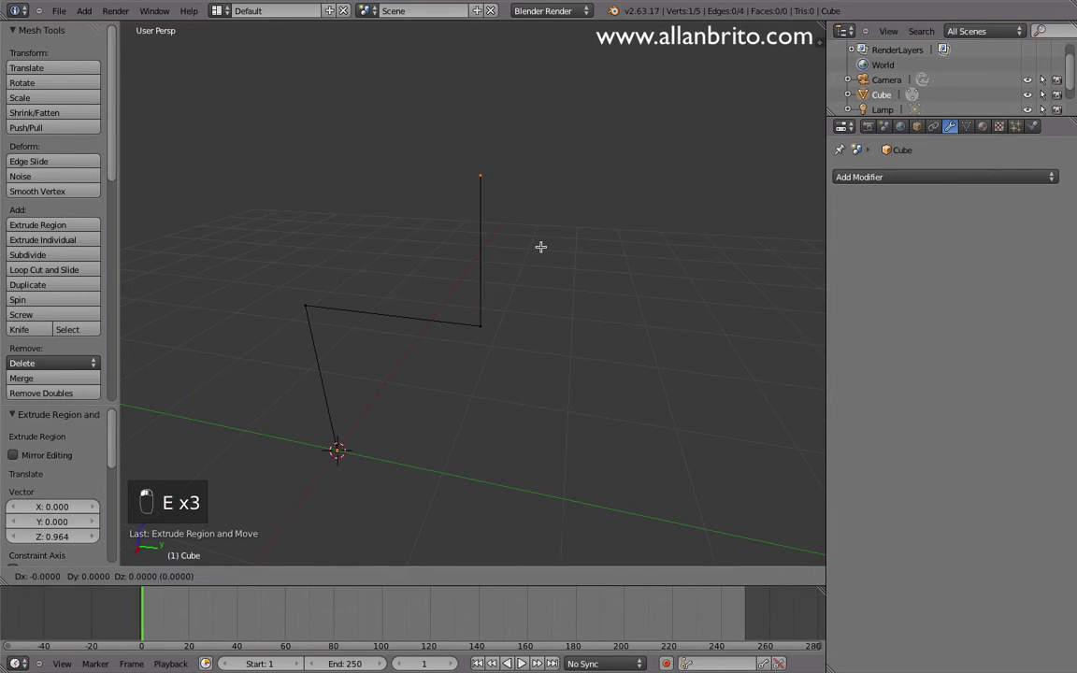
{"action": "key", "text": "y"}
{"action": "left_click", "coordinate": [759, 250]}
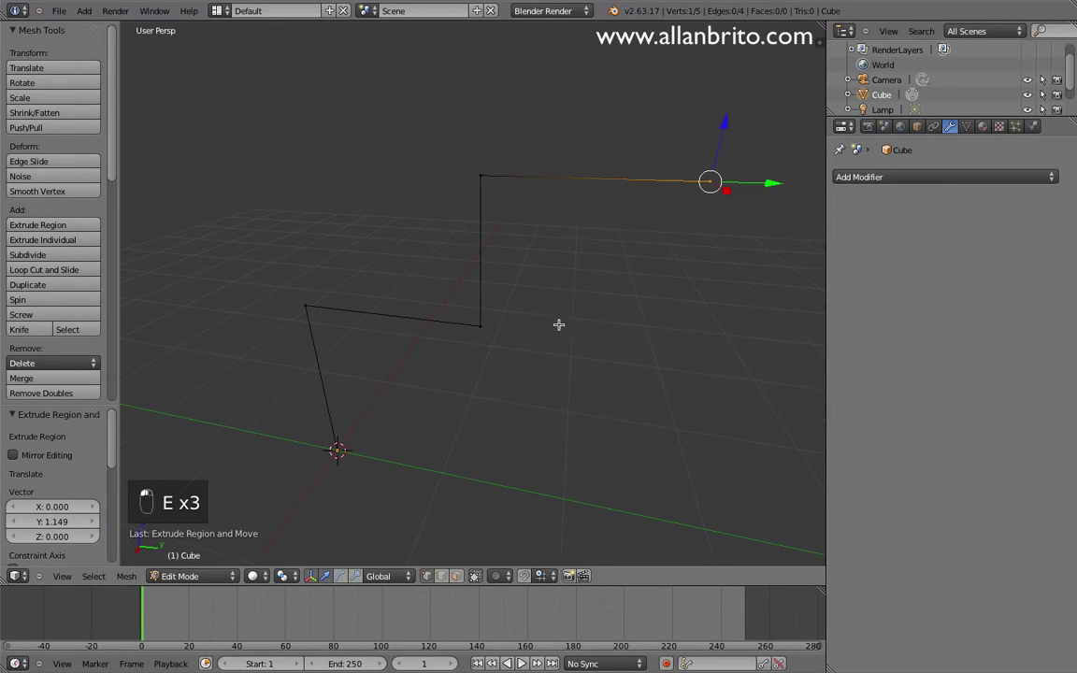
{"action": "middle_click_drag", "start_coordinate": [558, 324], "coordinate": [562, 308]}
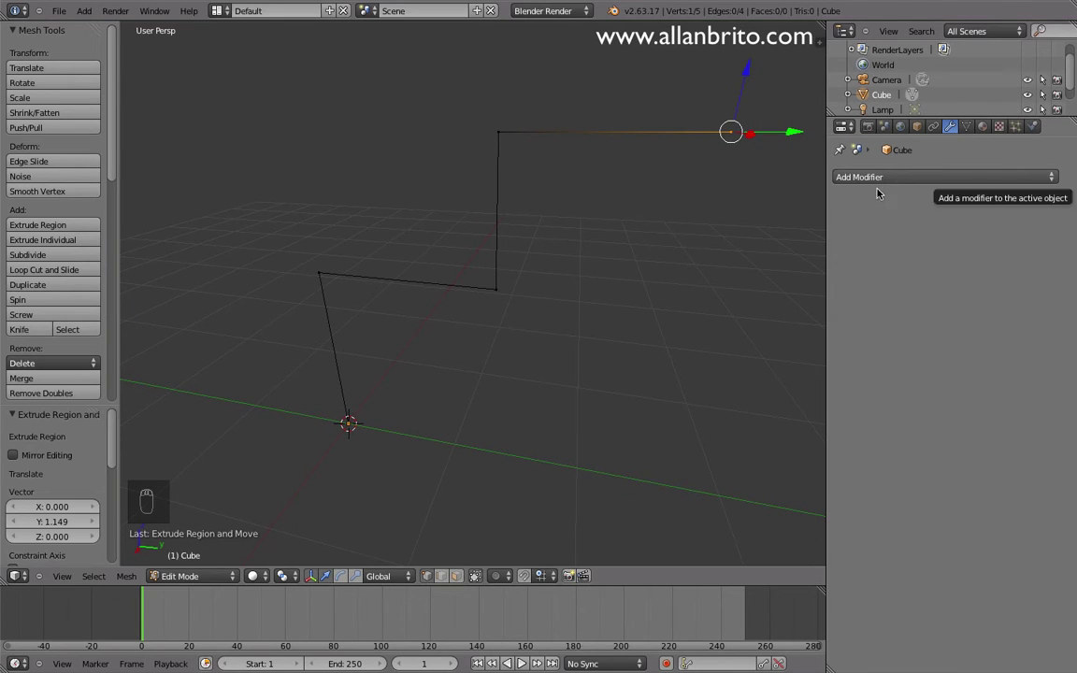
{"action": "key", "text": "Tab"}
{"action": "middle_click_drag", "start_coordinate": [379, 372], "coordinate": [435, 362]}
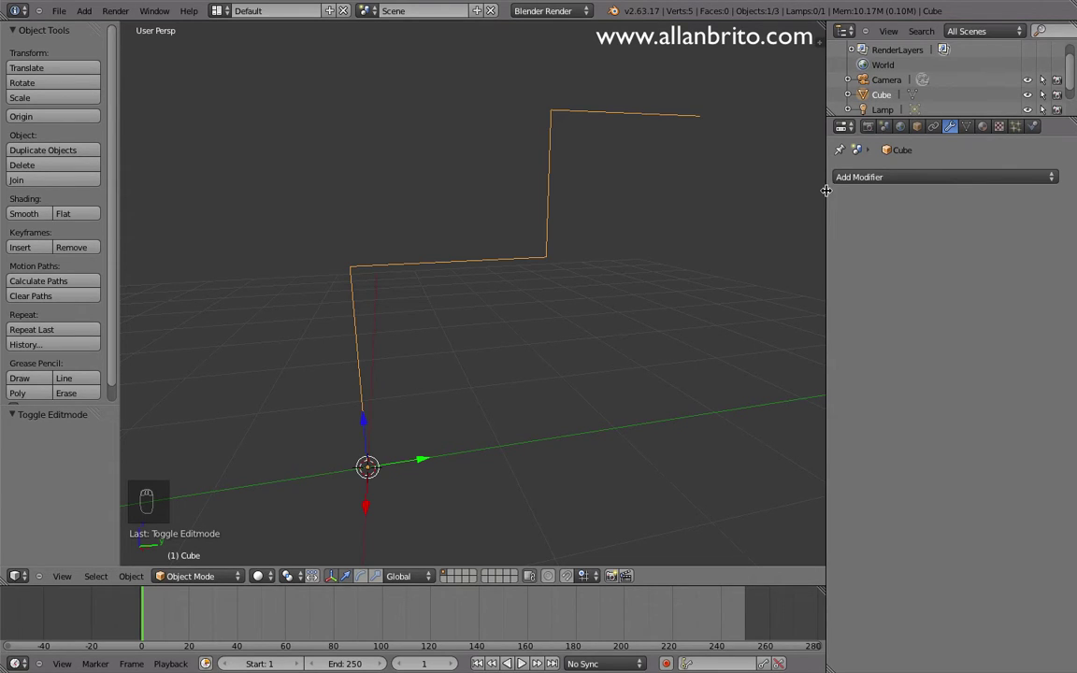
- Add a Skin modifier to the stepped vertex path
{"action": "left_click", "coordinate": [949, 177]}
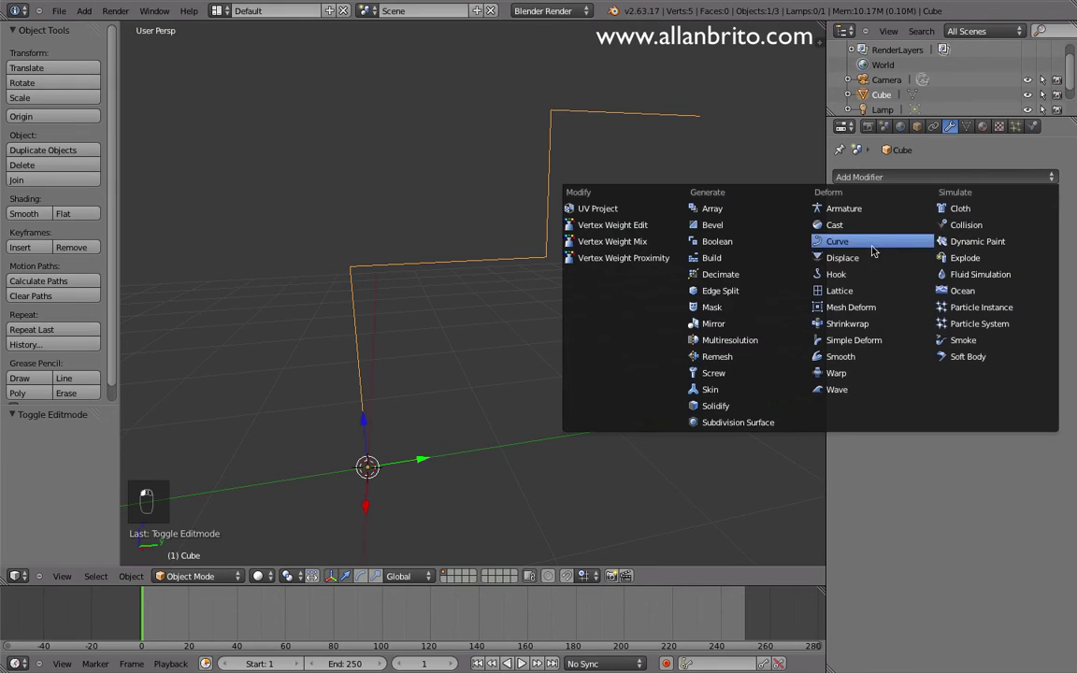
{"action": "left_click", "coordinate": [729, 389]}
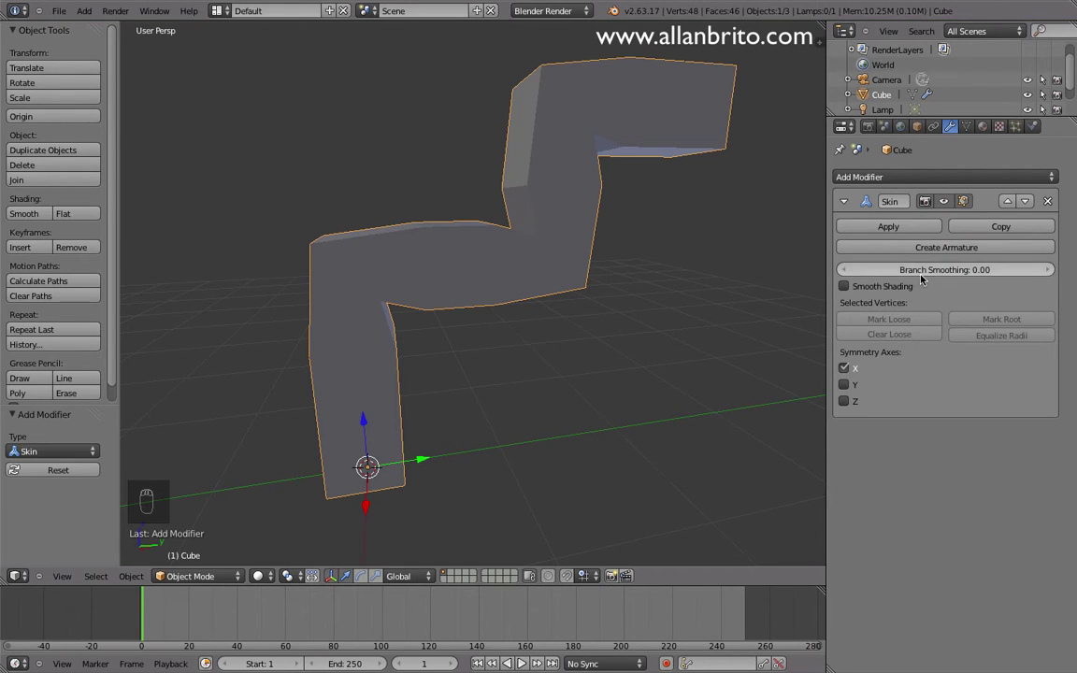
{"action": "middle_click_drag", "start_coordinate": [687, 209], "coordinate": [703, 189]}
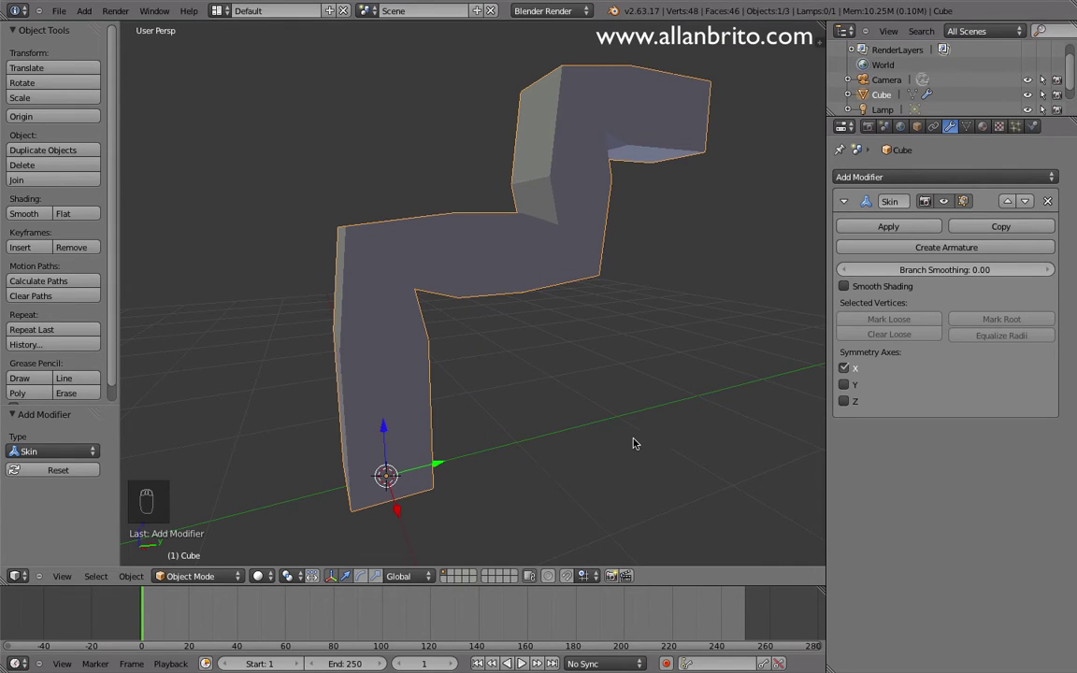
- Enter Edit Mode and turn off limiting selection to visible, exposing the vertex path inside the skin
{"action": "key", "text": "Tab"}
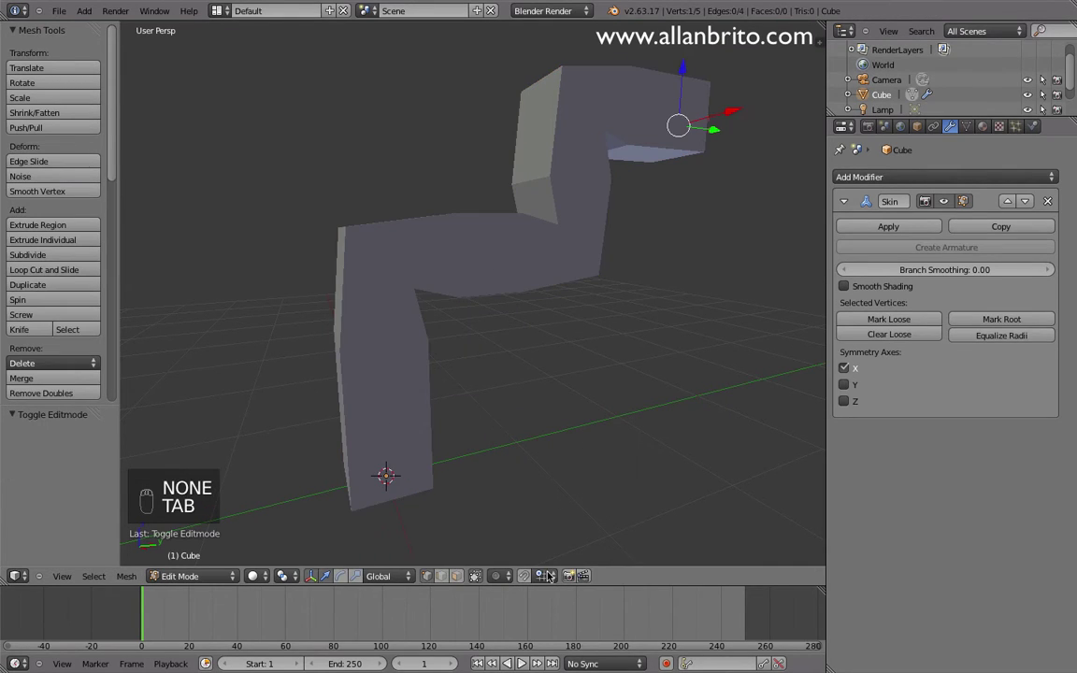
{"action": "left_click", "coordinate": [474, 577]}
{"action": "middle_click_drag", "start_coordinate": [436, 337], "coordinate": [443, 338]}
- Move the path's first corner vertex about 0.5 units along Y
{"action": "right_click", "coordinate": [381, 251]}
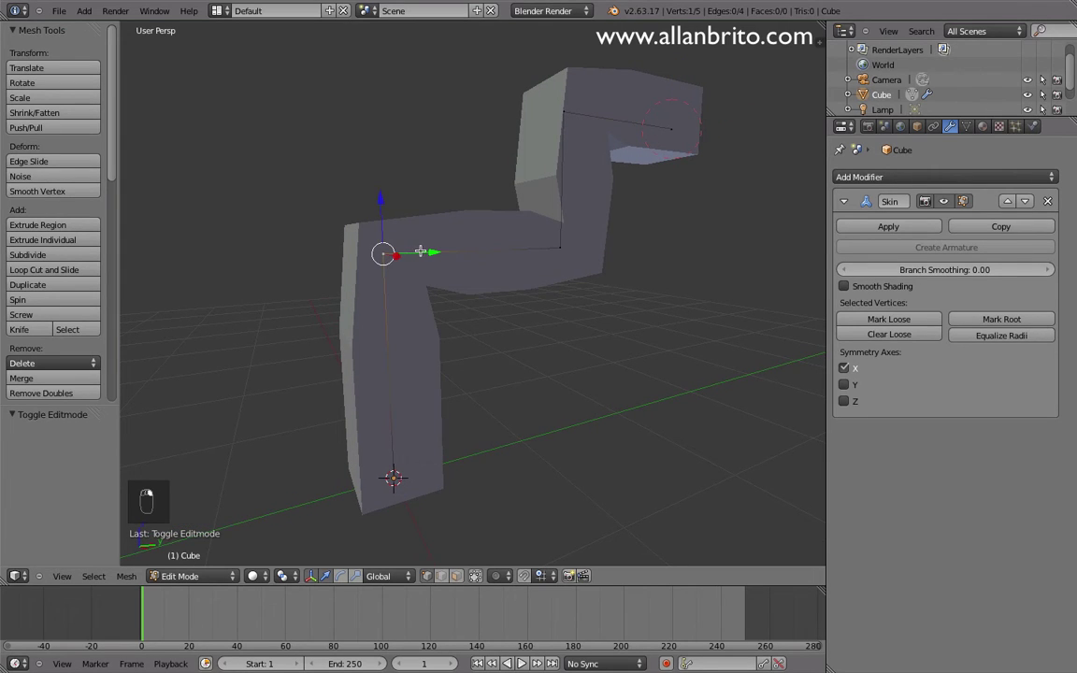
{"action": "middle_click_drag", "start_coordinate": [493, 264], "coordinate": [434, 287]}
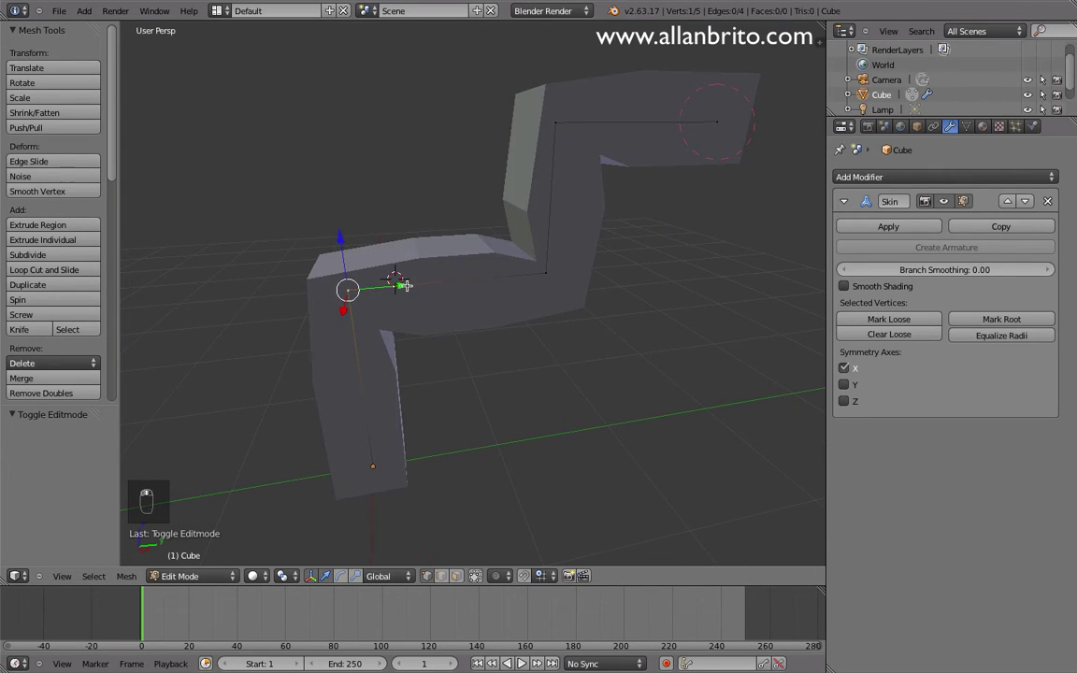
{"action": "left_click", "coordinate": [399, 283]}
{"action": "left_click", "coordinate": [371, 287]}
{"action": "key", "text": "g"}
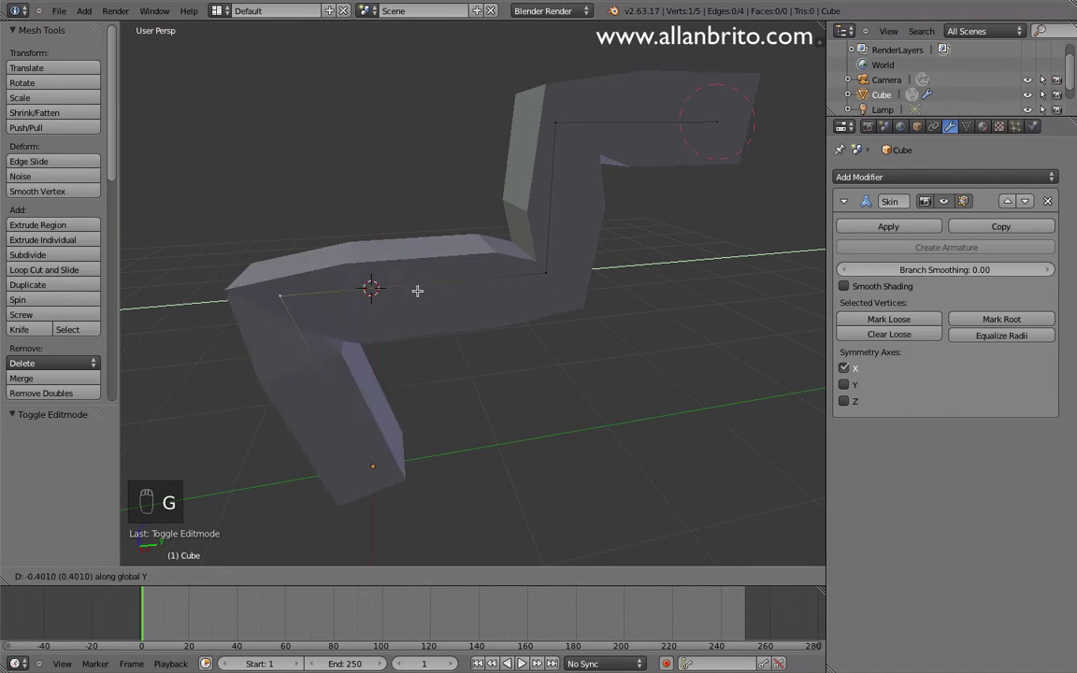
{"action": "key", "text": "y"}
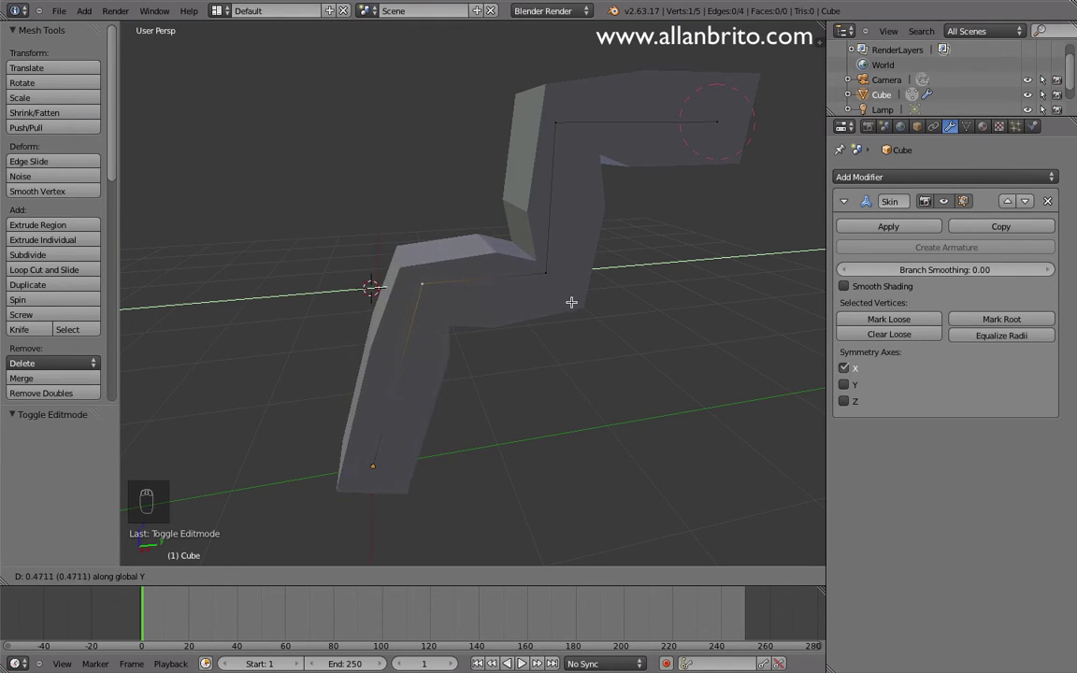
{"action": "left_click", "coordinate": [570, 304]}
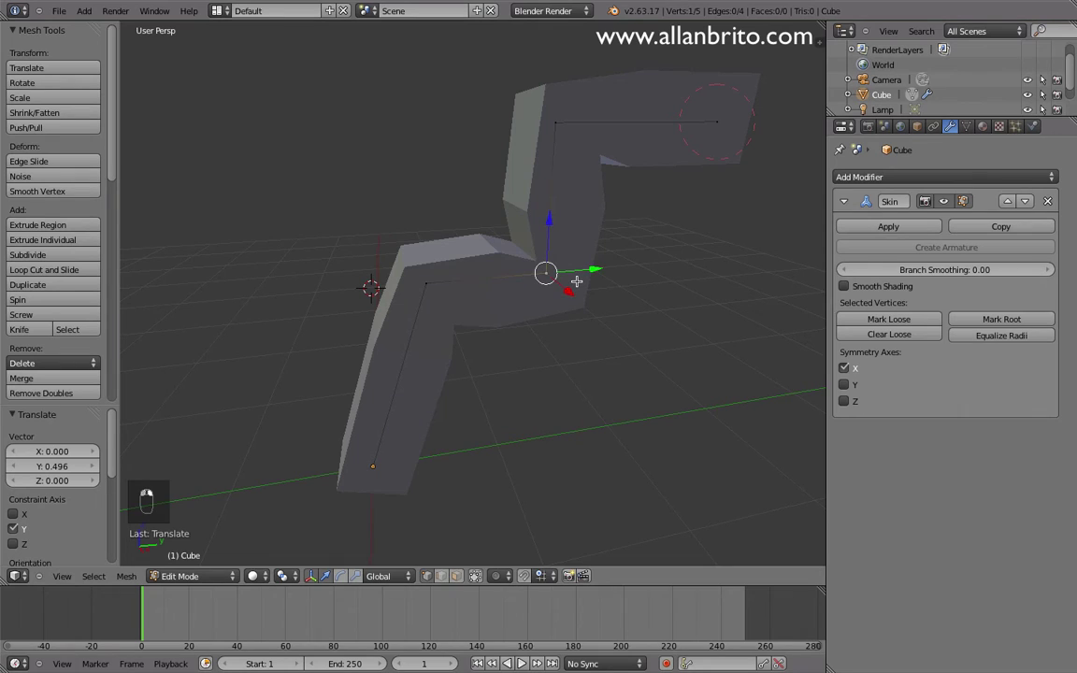
- Move the path's second corner vertex about 0.28 units up along Z
{"action": "key", "text": "g"}
{"action": "key", "text": "z"}
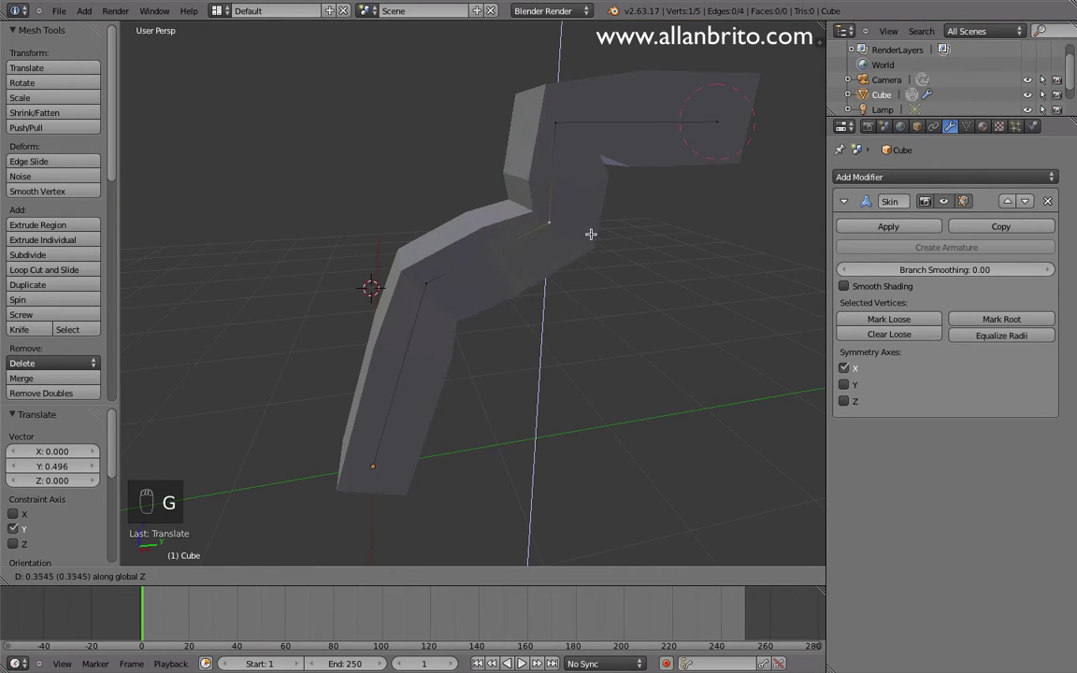
{"action": "left_click", "coordinate": [589, 240]}
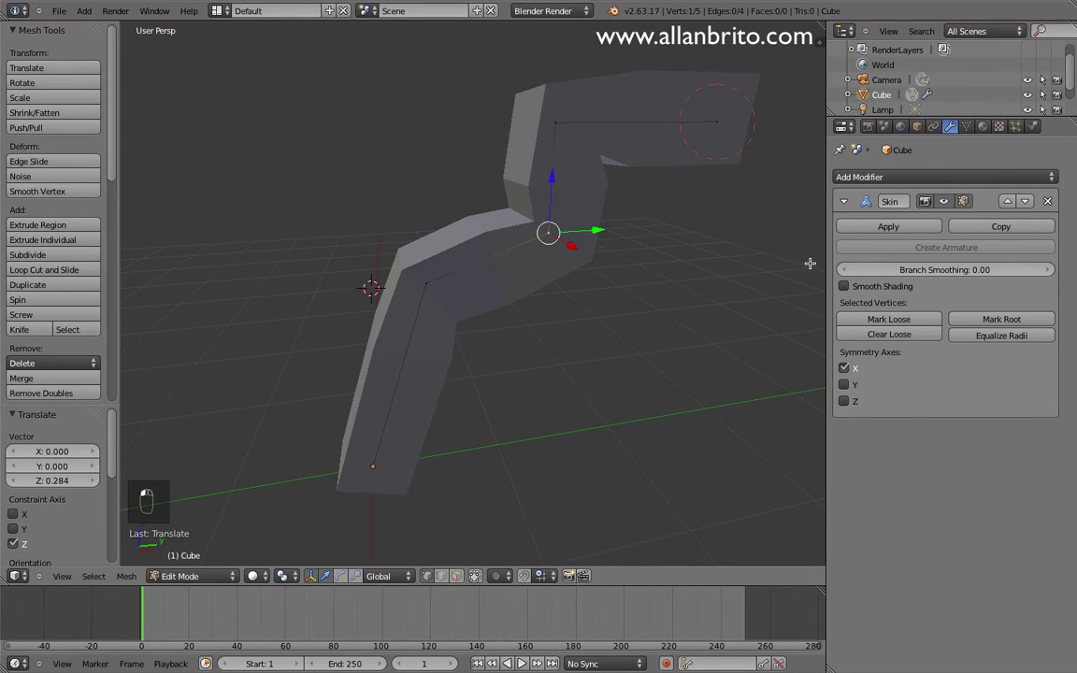
- Add a Subdivision Surface modifier after the Skin modifier and set its View subdivisions to 2
{"action": "left_click", "coordinate": [852, 177]}
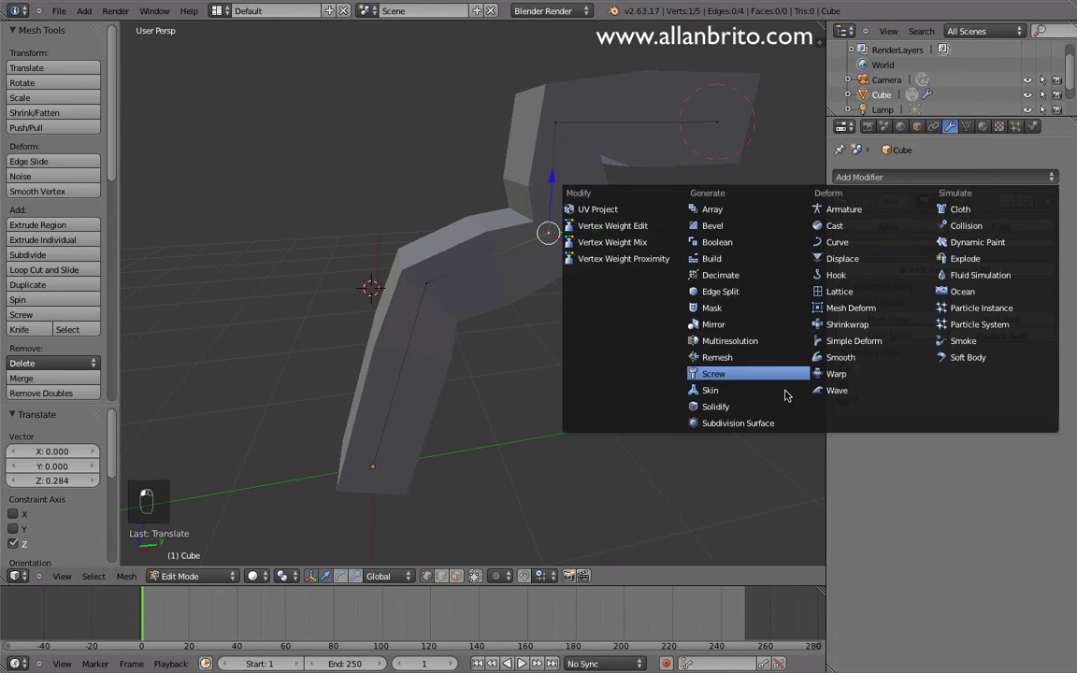
{"action": "left_click", "coordinate": [748, 422]}
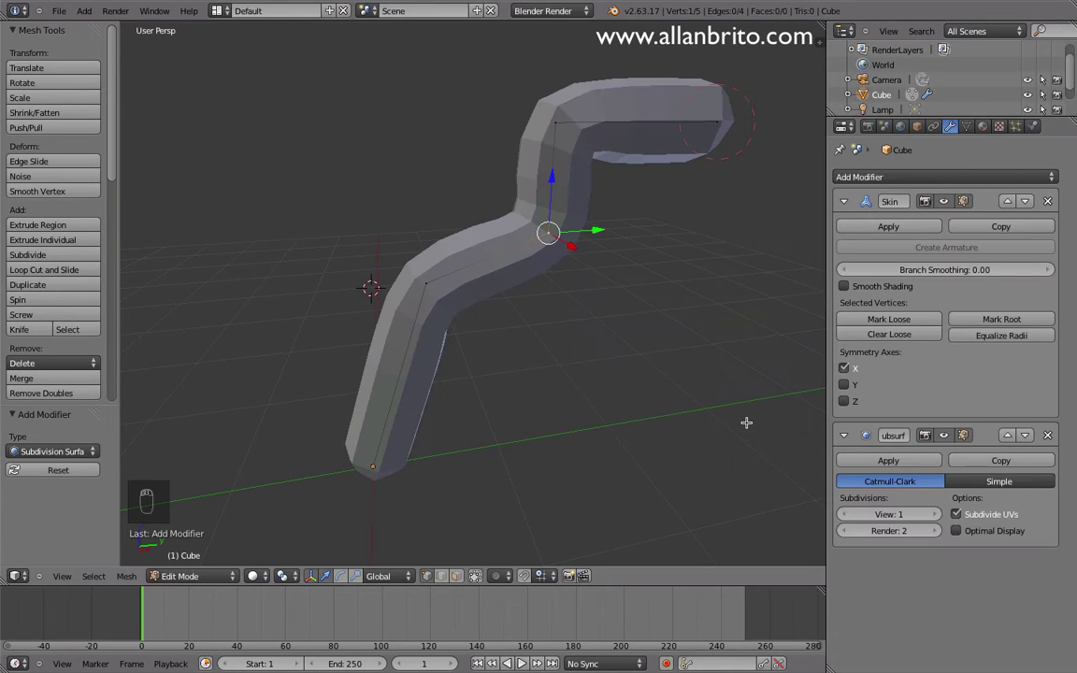
{"action": "left_click", "coordinate": [931, 514]}
- Move the path's uppermost corner vertex about 0.2 units along Y
{"action": "middle_click_drag", "start_coordinate": [636, 231], "coordinate": [608, 242]}
{"action": "right_click", "coordinate": [501, 149]}
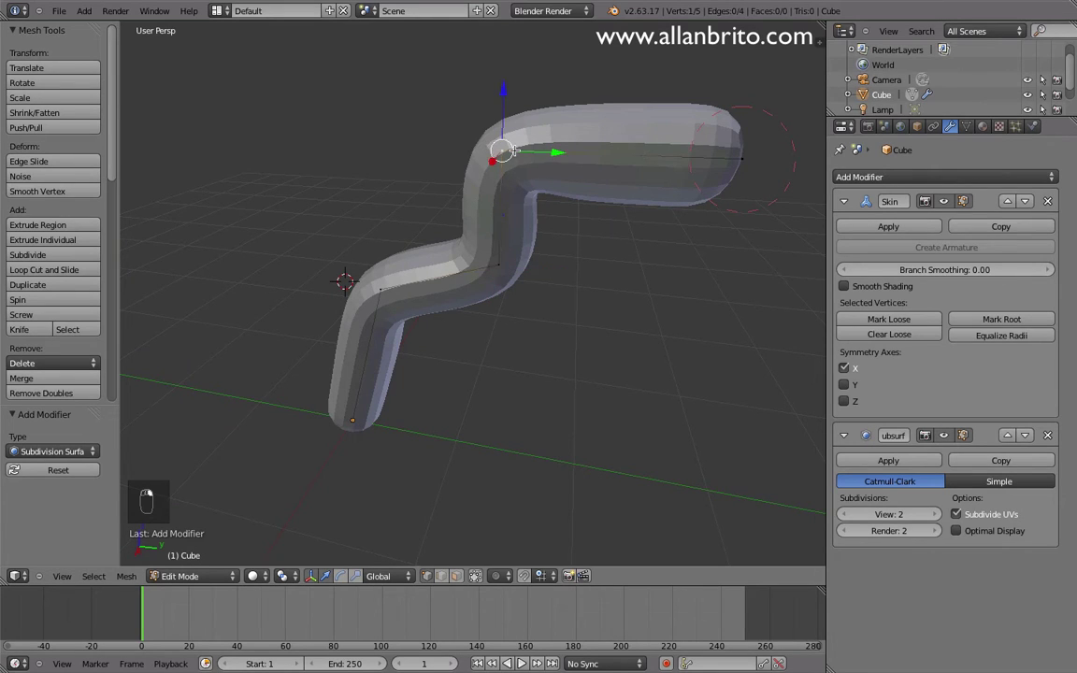
{"action": "key", "text": "g"}
{"action": "key", "text": "y"}
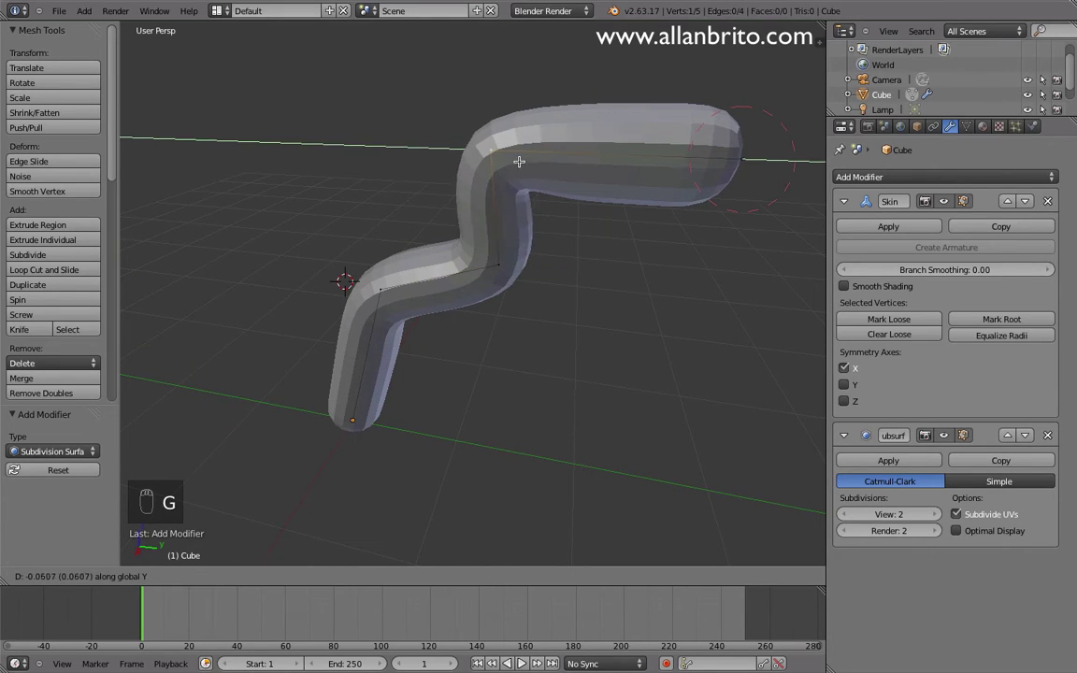
{"action": "left_click", "coordinate": [577, 159]}
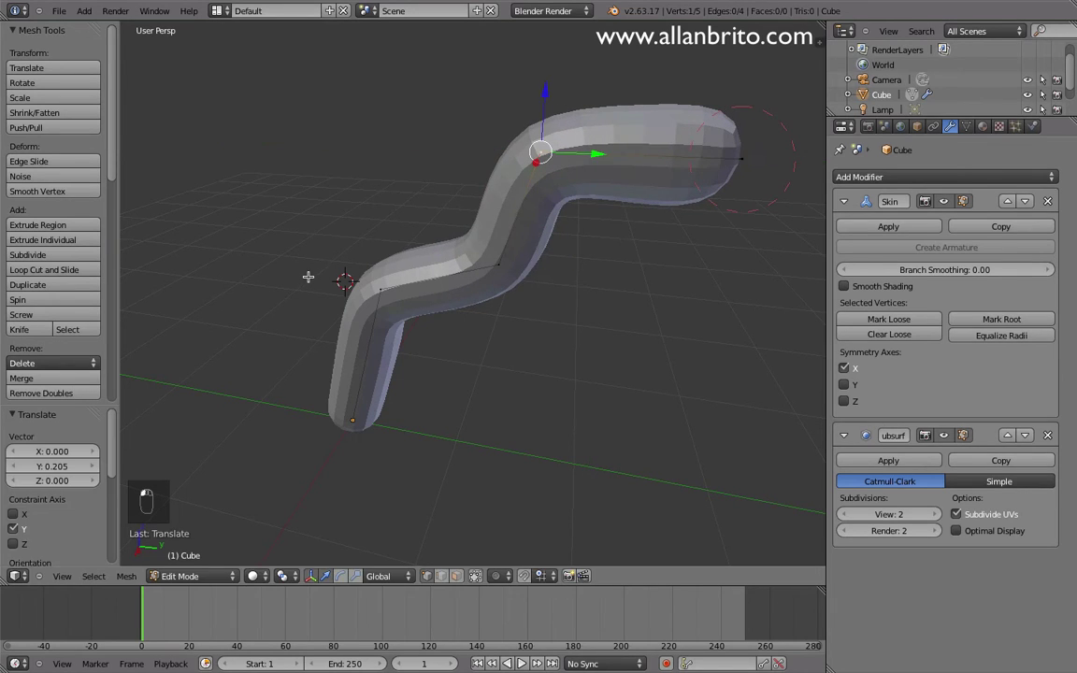
- Return to Object Mode and try to apply smooth shading to the whole object
{"action": "key", "text": "Tab"}
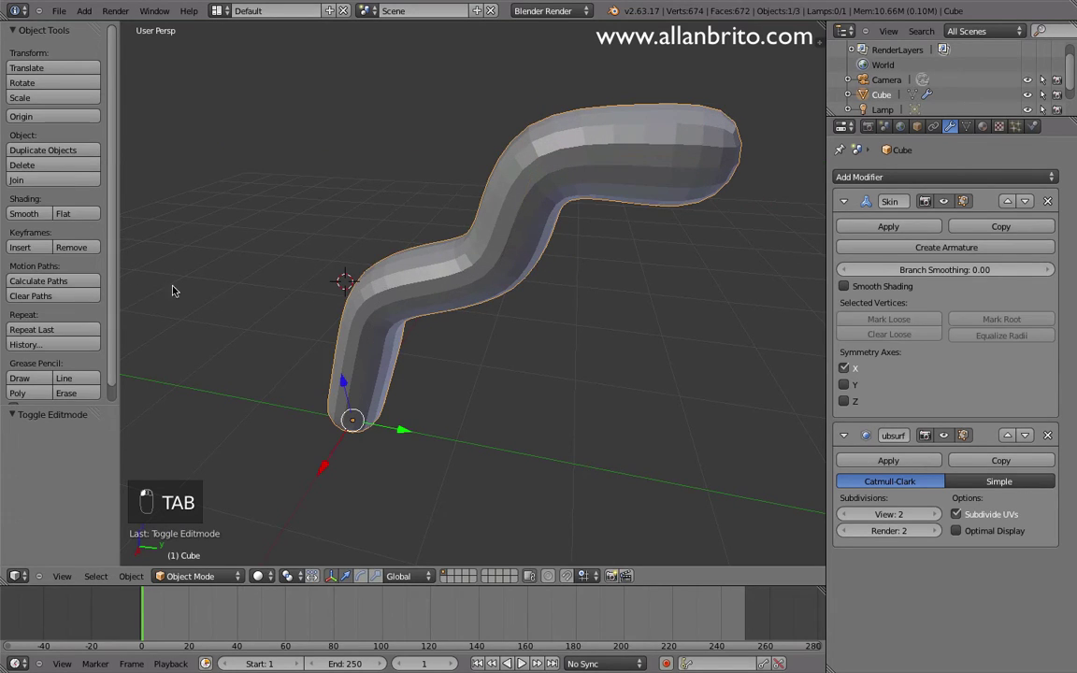
{"action": "left_click", "coordinate": [21, 211]}
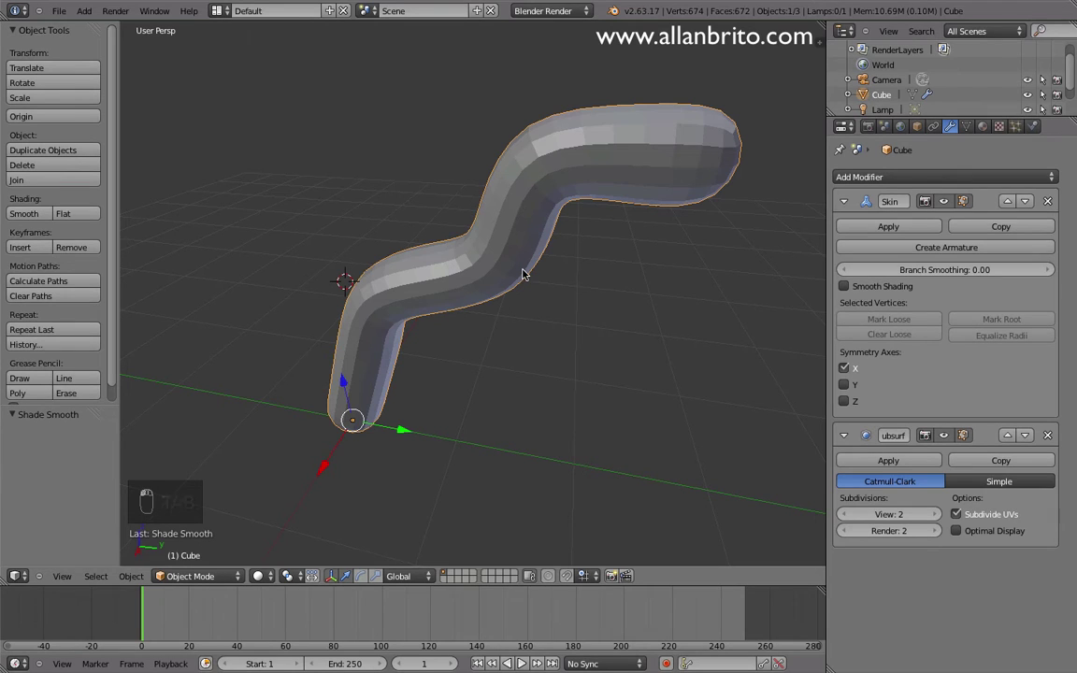
{"action": "key", "text": "Tab"}
{"action": "key", "text": "Tab"}
- Try to apply smooth shading to all of the path's vertices in Edit Mode, and return to Object Mode
{"action": "key", "text": "Tab"}
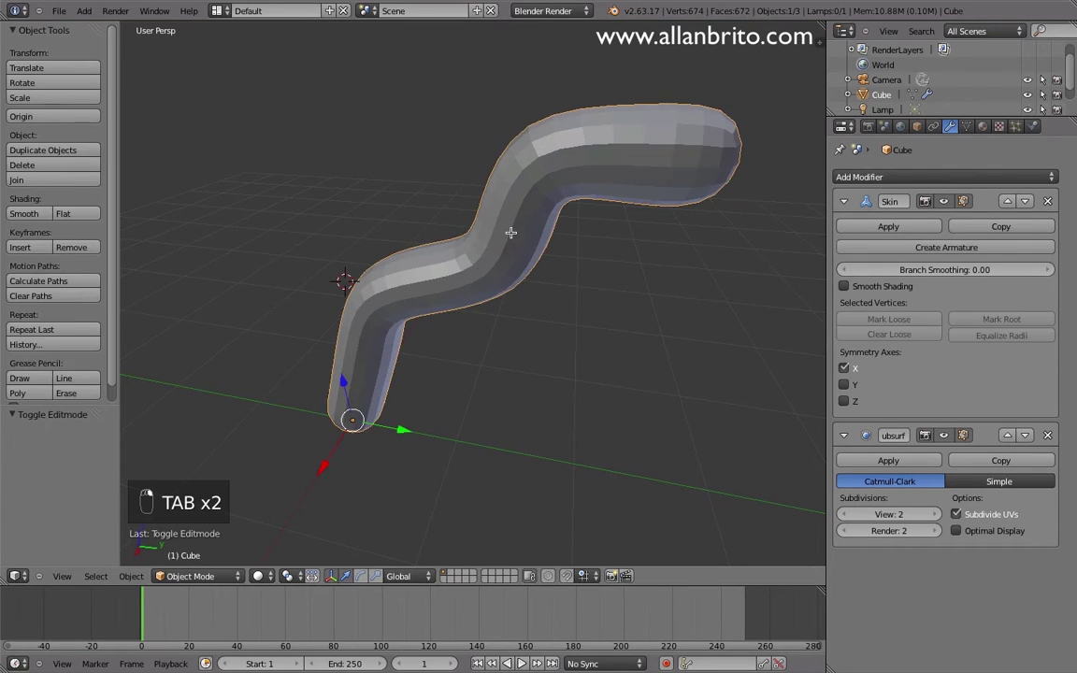
{"action": "key", "text": "a"}
{"action": "key", "text": "a"}
{"action": "key", "text": "a"}
{"action": "key", "text": "a"}
{"action": "key", "text": "a"}
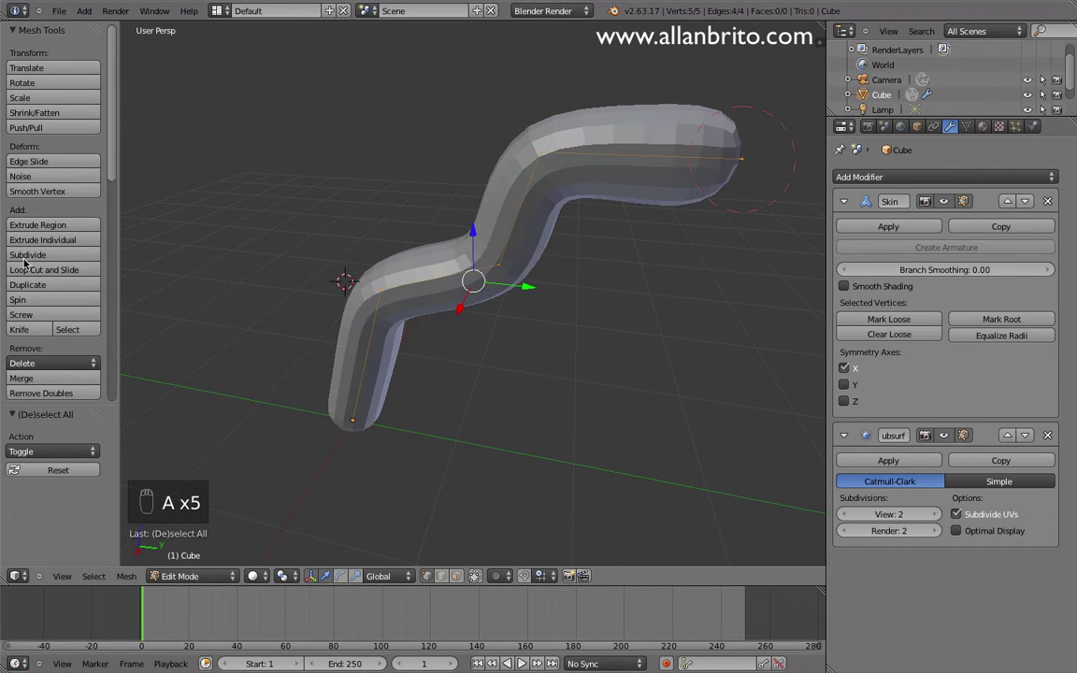
{"action": "scroll", "coordinate": [72, 240], "scroll_direction": "down", "scroll_amount": 5}
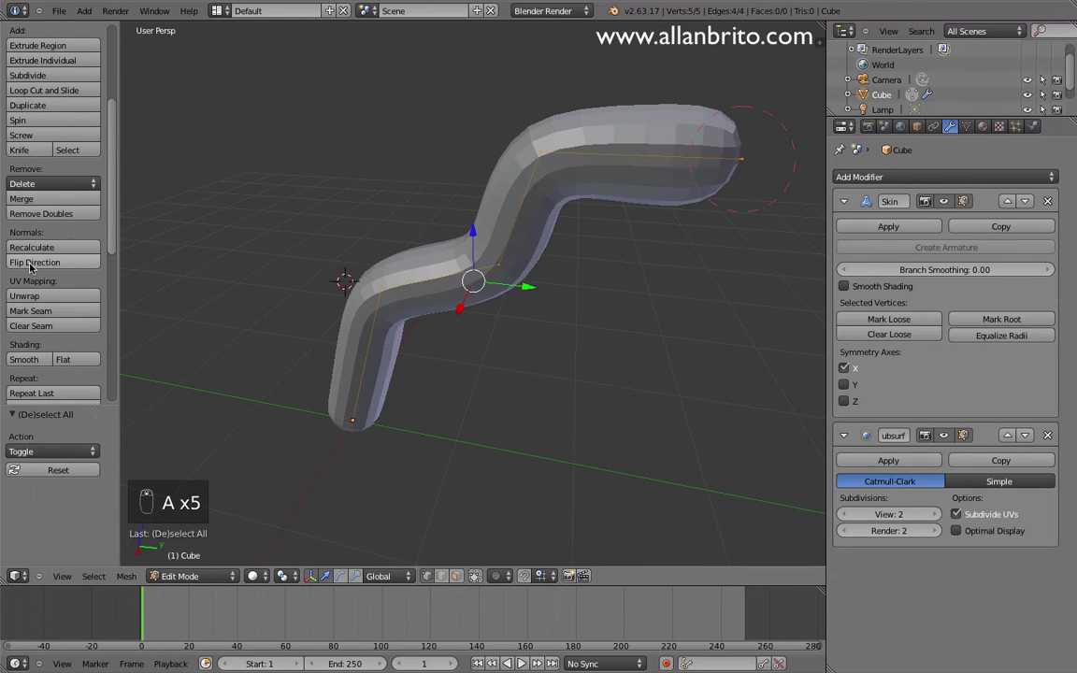
{"action": "left_click", "coordinate": [25, 361]}
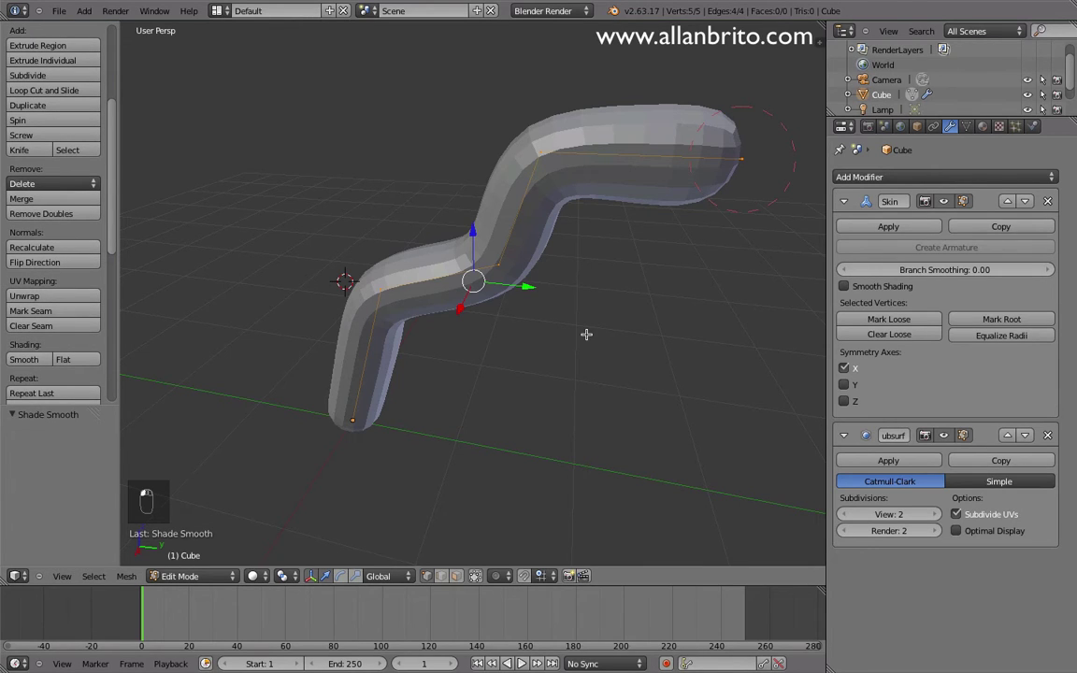
{"action": "key", "text": "Tab"}
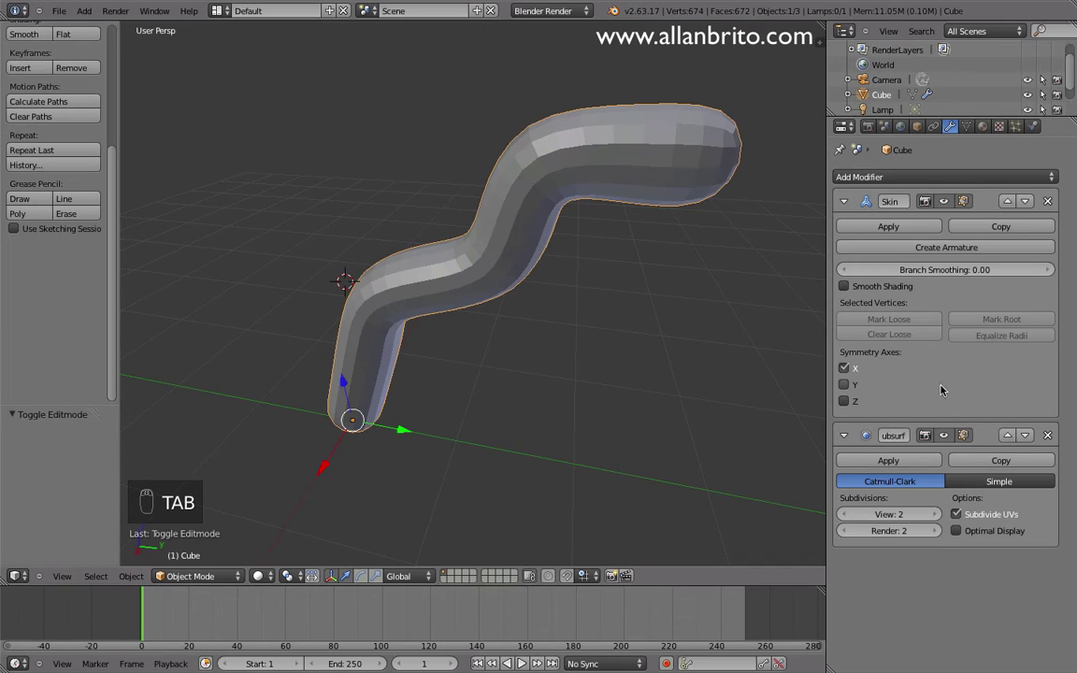
- Enable Smooth Shading in the Skin modifier, toggling it off and on to compare the surface
{"action": "left_click", "coordinate": [847, 285]}
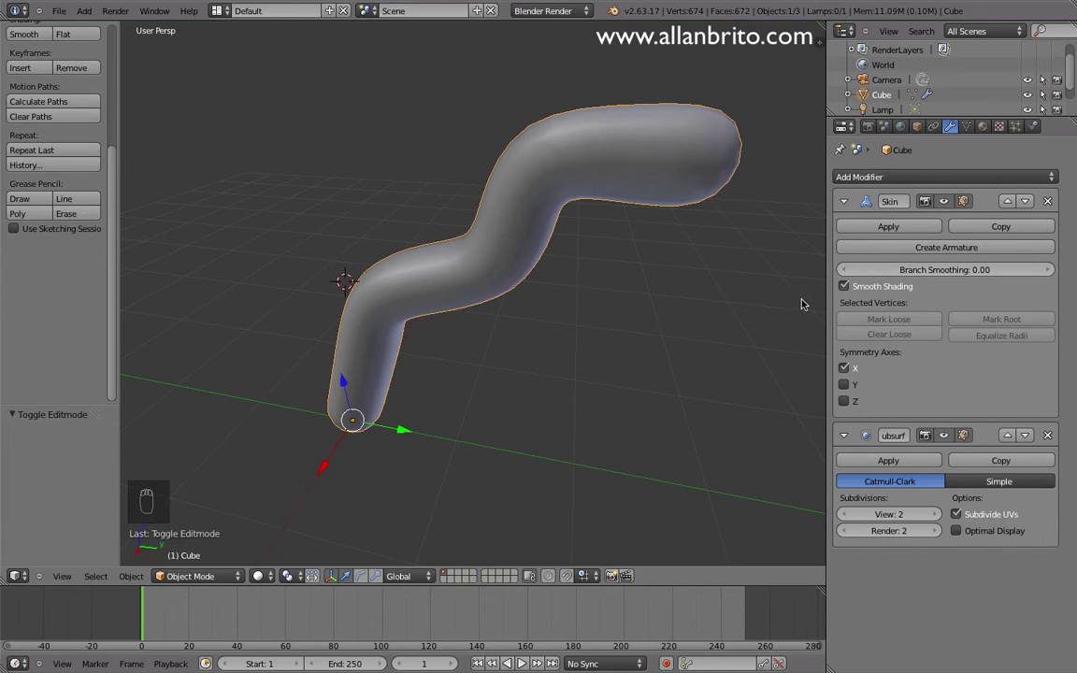
{"action": "left_click", "coordinate": [844, 287]}
{"action": "left_click", "coordinate": [844, 287]}
{"action": "left_click", "coordinate": [845, 287]}
{"action": "left_click", "coordinate": [845, 287]}
{"action": "left_click", "coordinate": [845, 287]}
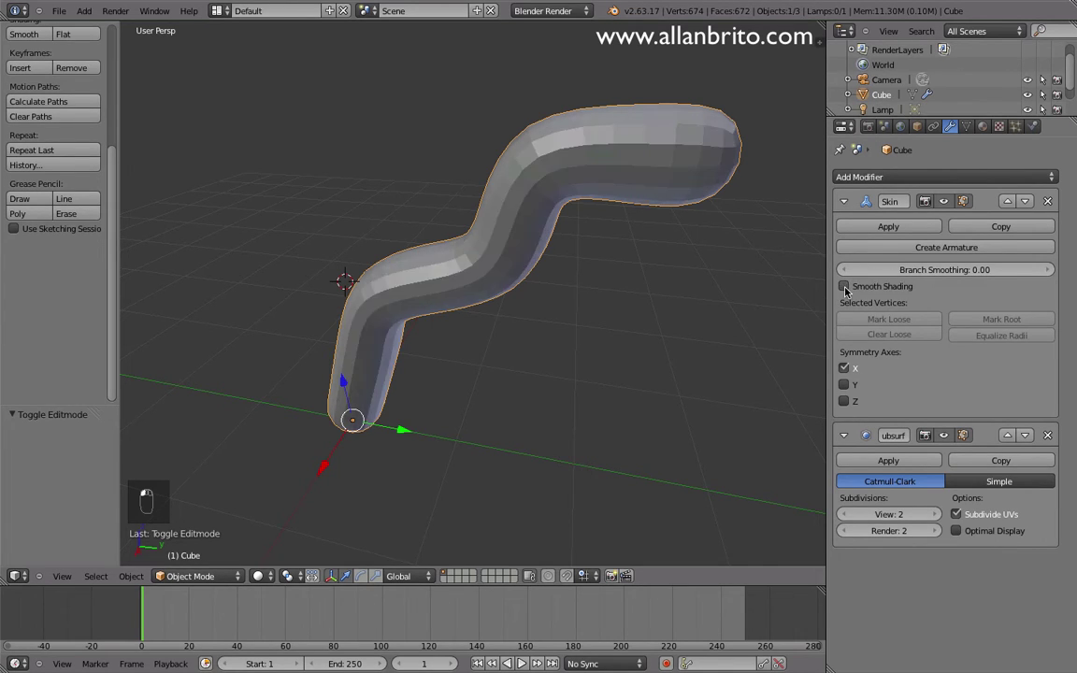
{"action": "left_click", "coordinate": [845, 287]}
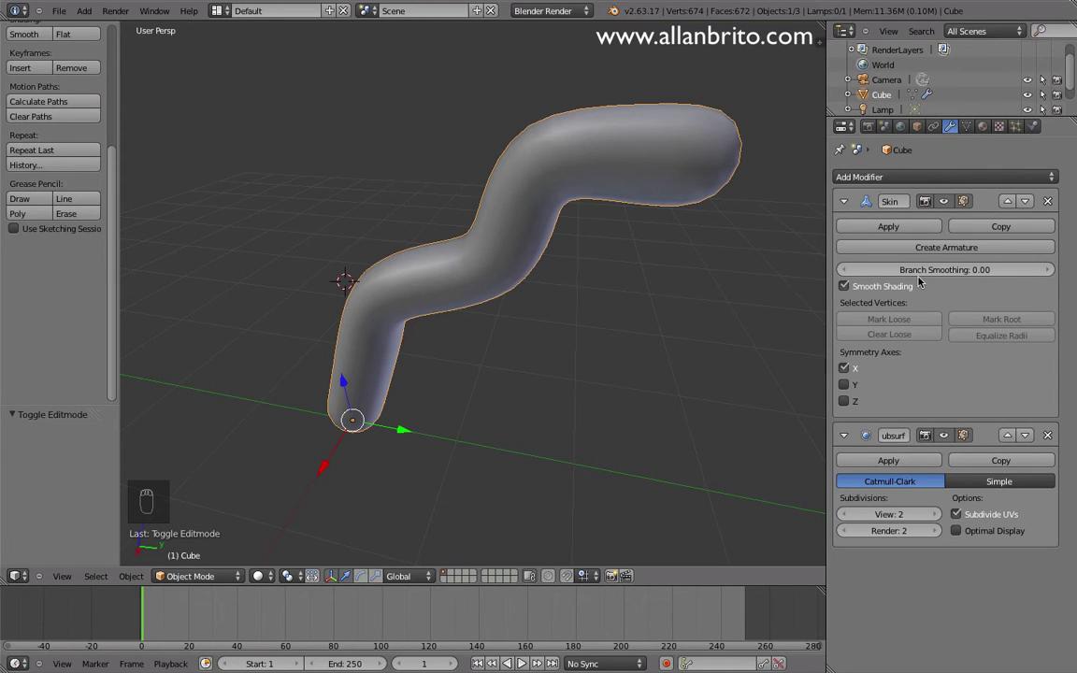
- In Edit Mode, extrude a branch from the path's first corner vertex about 1.38 units up along Z
{"action": "middle_click_drag", "start_coordinate": [289, 331], "coordinate": [381, 290]}
{"action": "key", "text": "Tab"}
{"action": "right_click", "coordinate": [434, 261]}
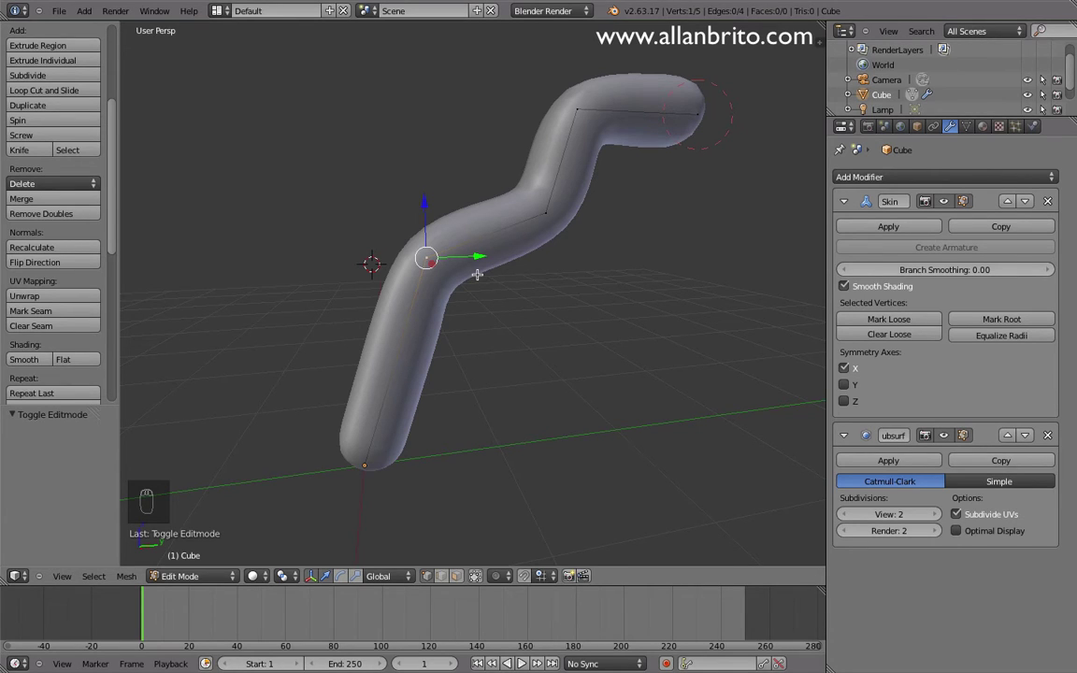
{"action": "key", "text": "e"}
{"action": "key", "text": "z"}
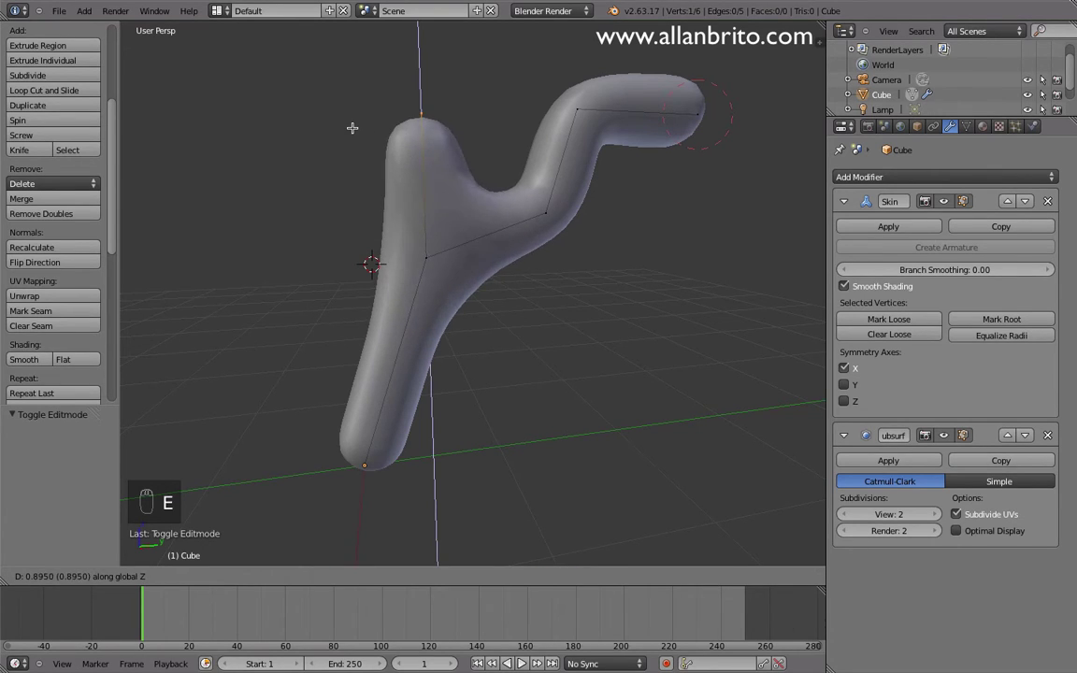
{"action": "left_click", "coordinate": [355, 38]}
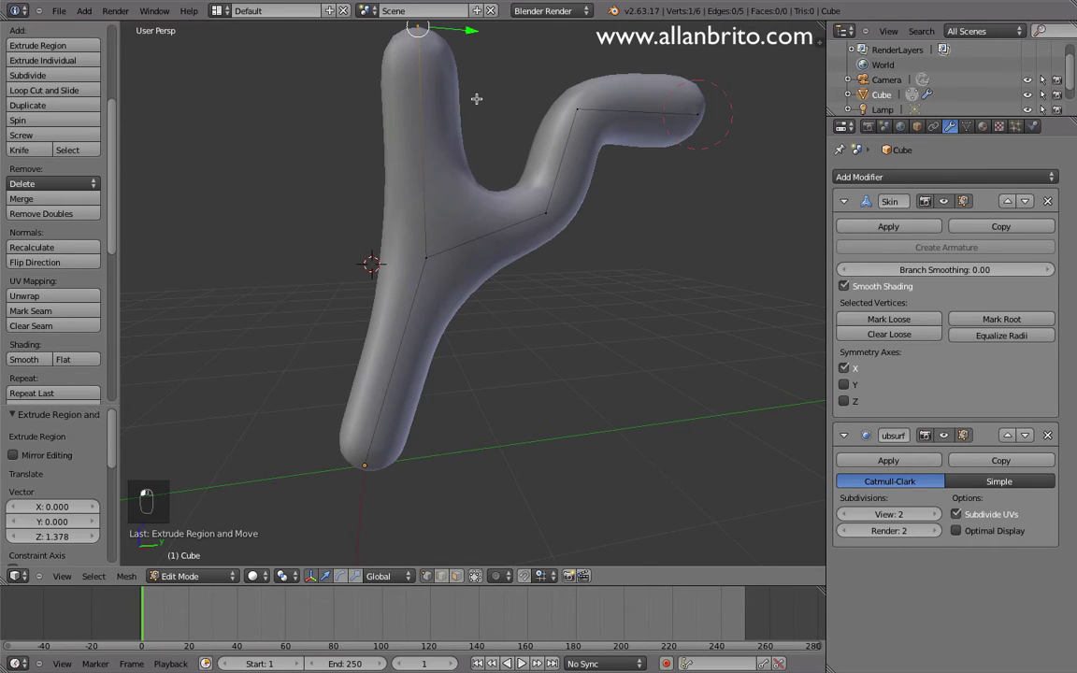
- Extrude the new branch's end about -1.18 units along Y, and check the shape by toggling wireframe shading
{"action": "middle_click_drag", "start_coordinate": [476, 99], "coordinate": [476, 225], "text": "shift"}
{"action": "key", "text": "e"}
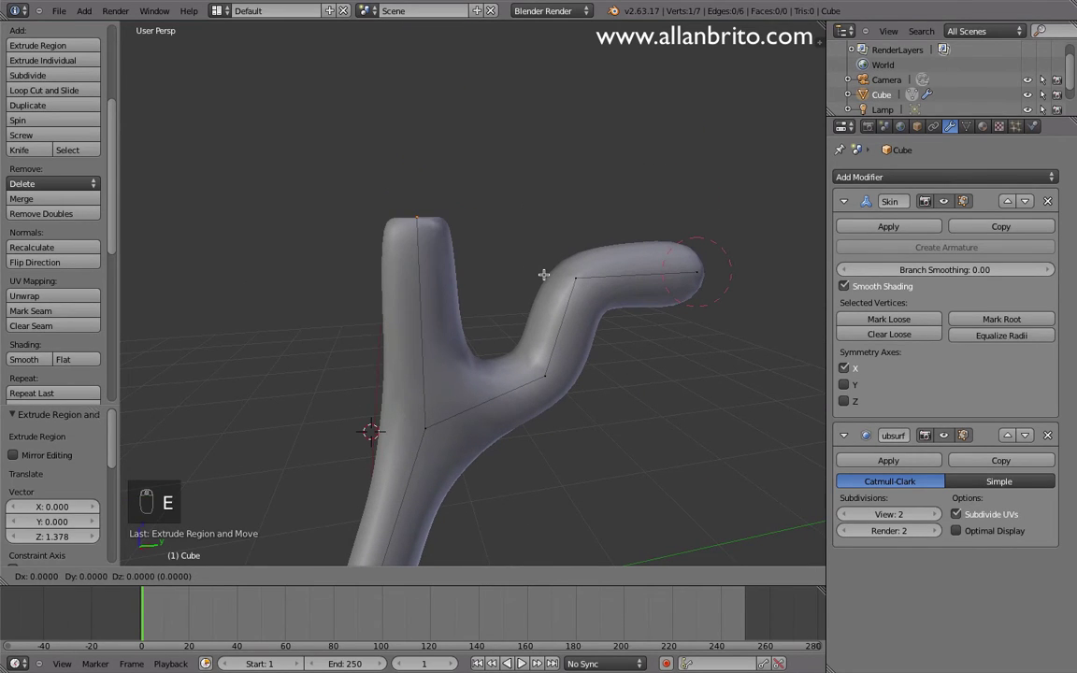
{"action": "key", "text": "y"}
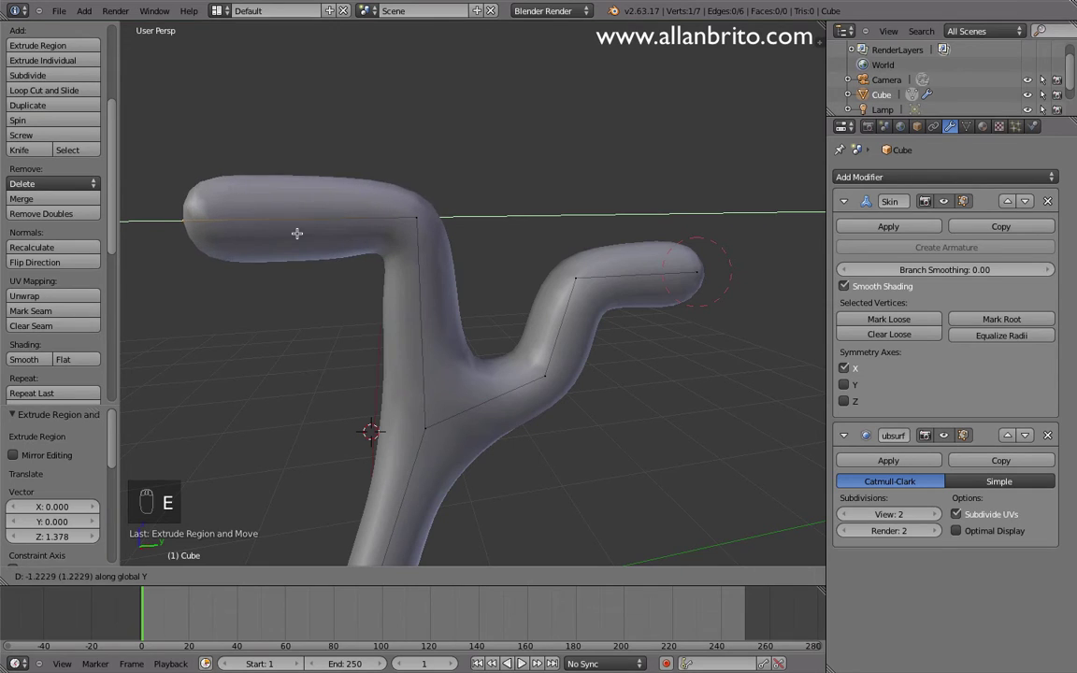
{"action": "left_click", "coordinate": [308, 233]}
{"action": "scroll", "coordinate": [371, 331], "scroll_direction": "down", "scroll_amount": 3}
{"action": "middle_click_drag", "start_coordinate": [371, 331], "coordinate": [400, 245]}
{"action": "key", "text": "z"}
{"action": "key", "text": "z"}
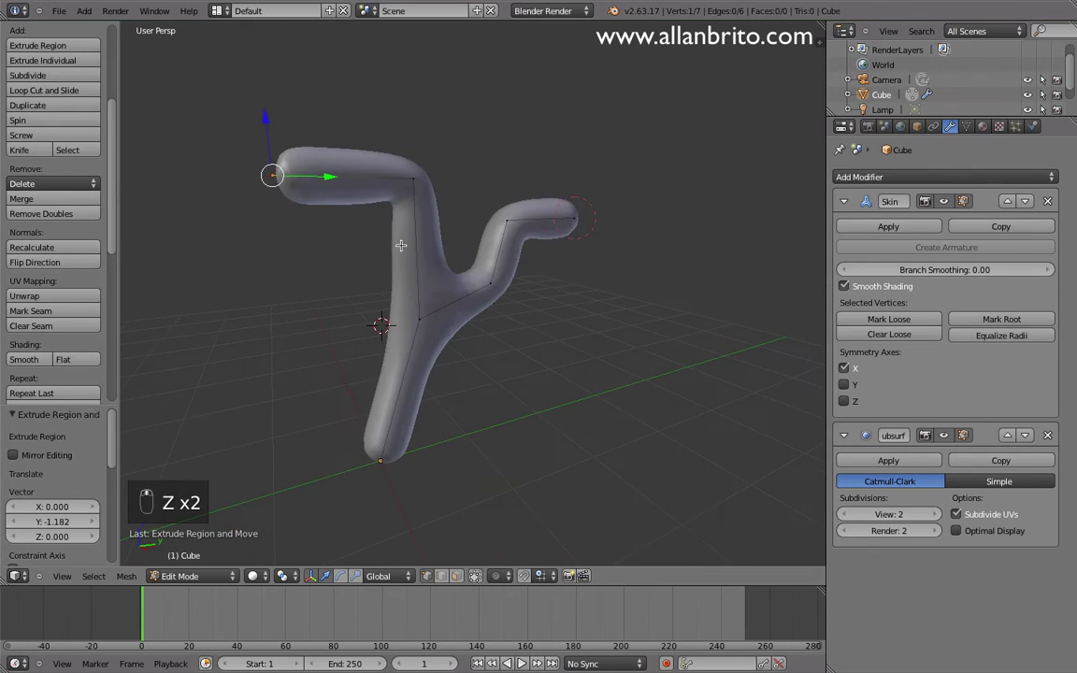
- Extrude the new branch's corner vertex about 1.22 units up along Z
{"action": "right_click", "coordinate": [412, 173]}
{"action": "key", "text": "e"}
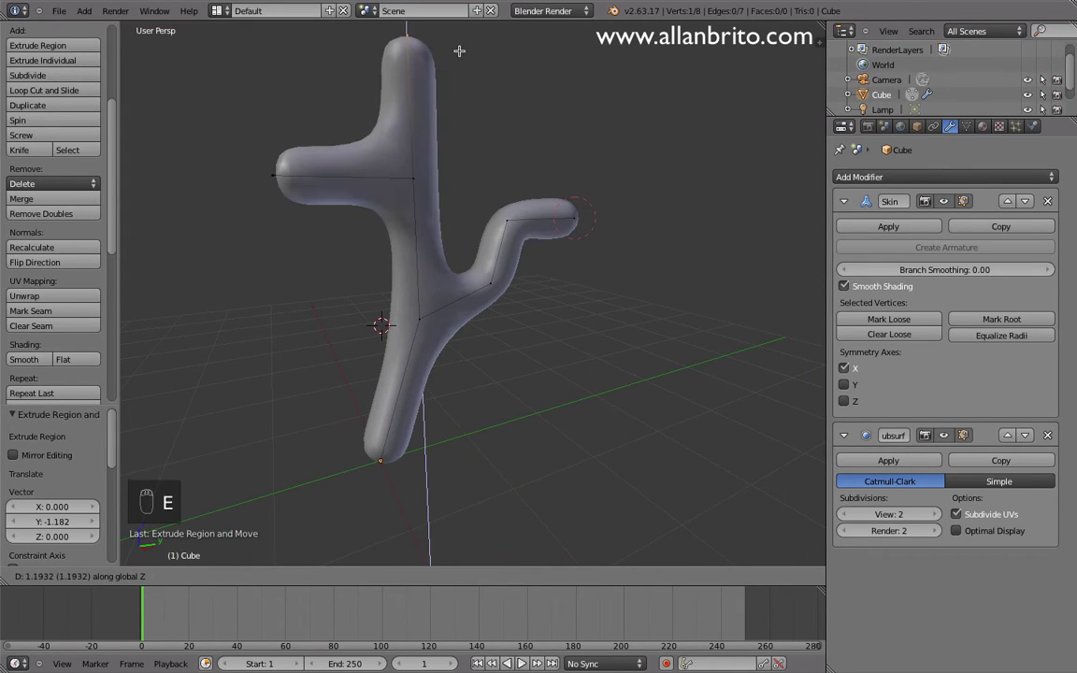
{"action": "left_click", "coordinate": [459, 50]}
- Extrude the same junction vertex about 0.94 units along positive Y to form a cross
{"action": "middle_click_drag", "start_coordinate": [492, 163], "coordinate": [455, 196]}
{"action": "right_click", "coordinate": [388, 209]}
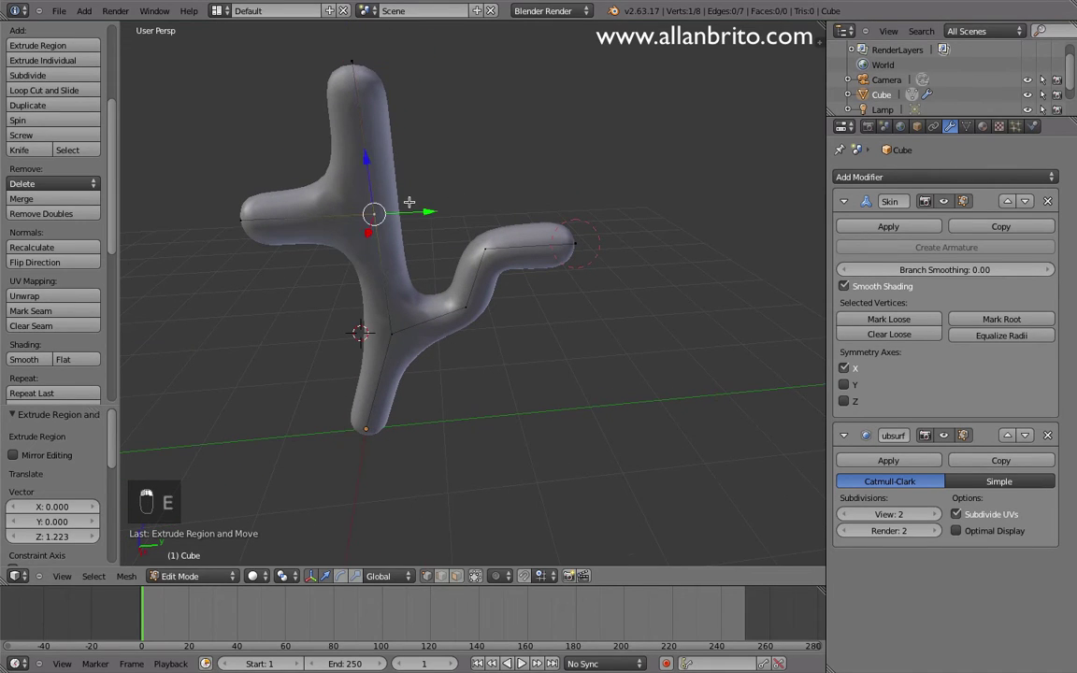
{"action": "key", "text": "e"}
{"action": "left_click", "coordinate": [509, 186]}
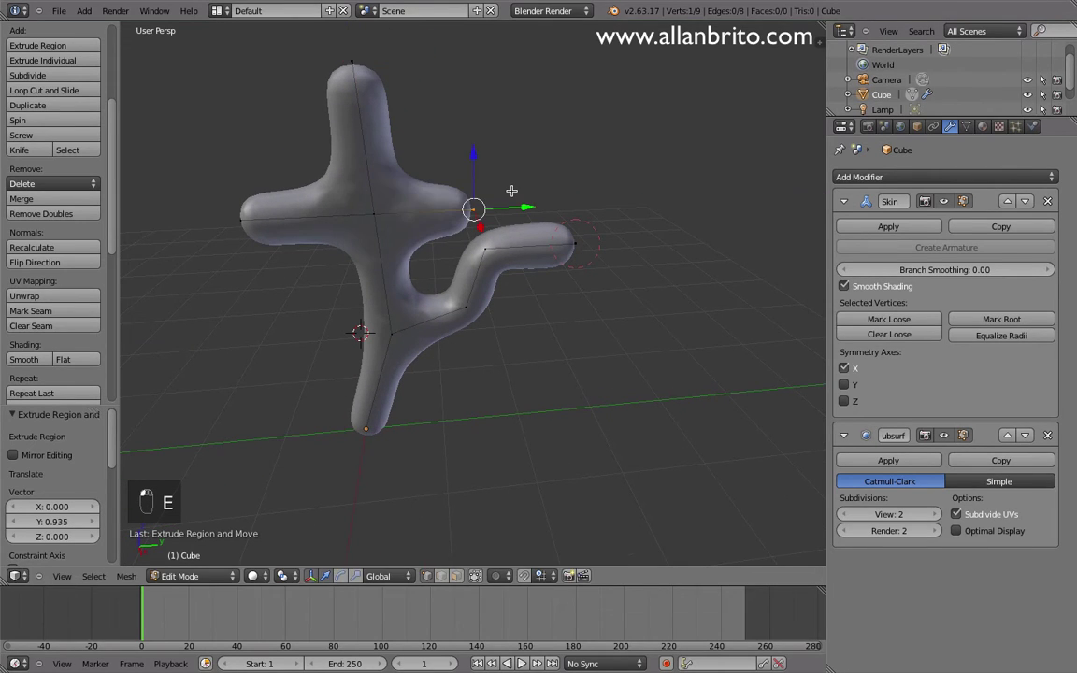
{"action": "key", "text": "r"}
{"action": "key", "text": "z"}
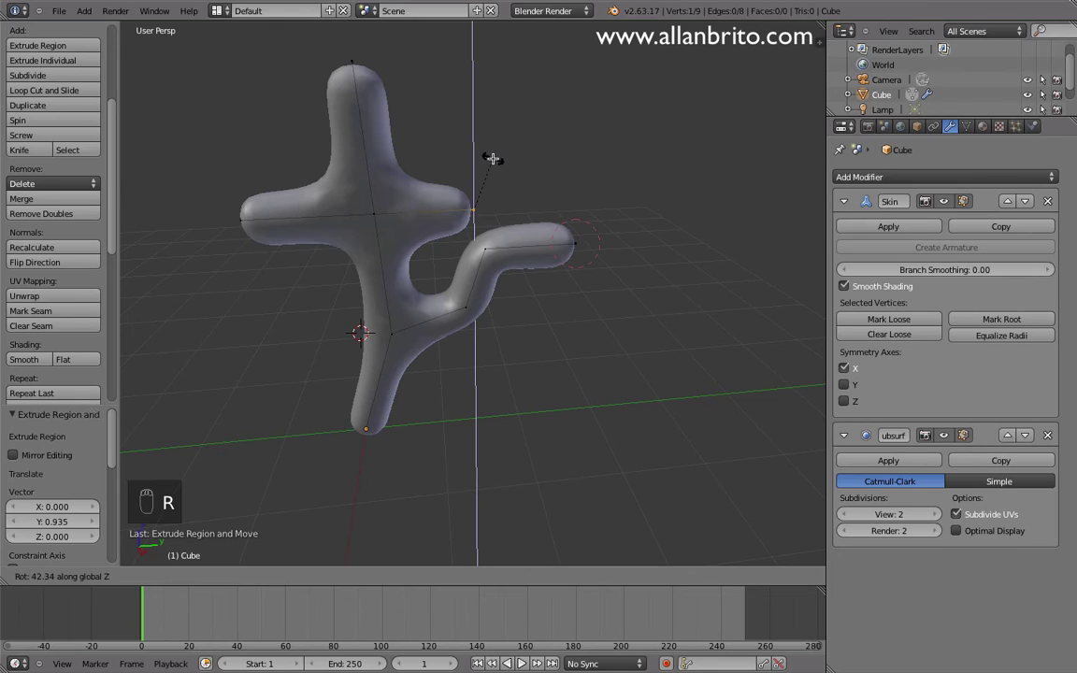
{"action": "key", "text": "y"}
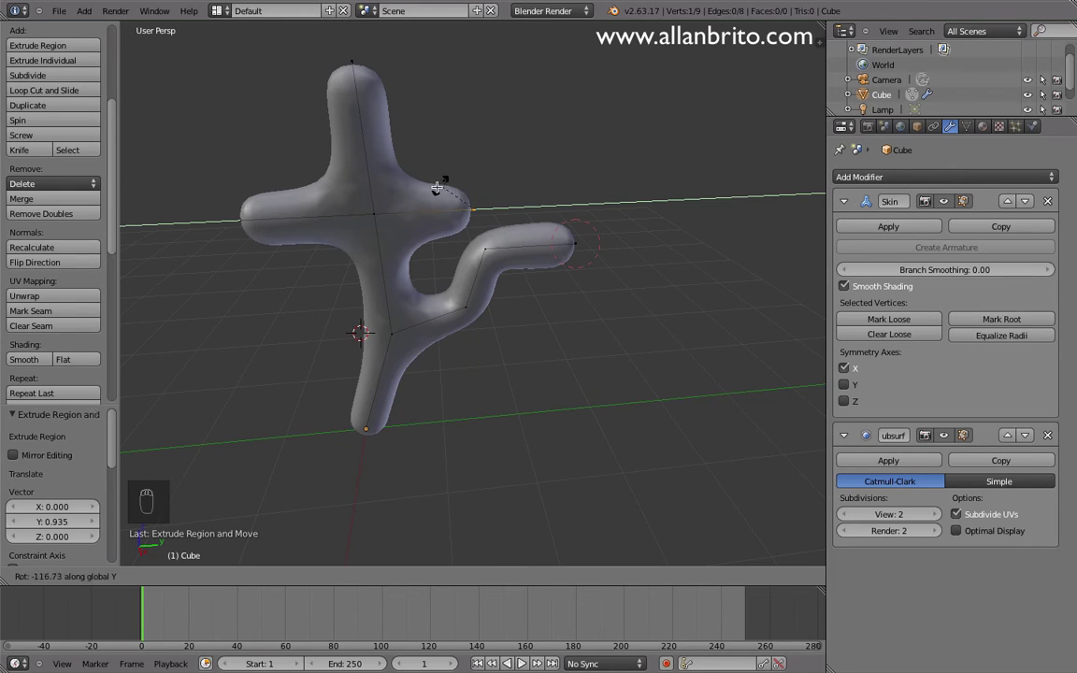
{"action": "key", "text": "Escape"}
- Extrude the end vertex of the cross's positive Y arm about 1.14 units up along Z
{"action": "key", "text": "e"}
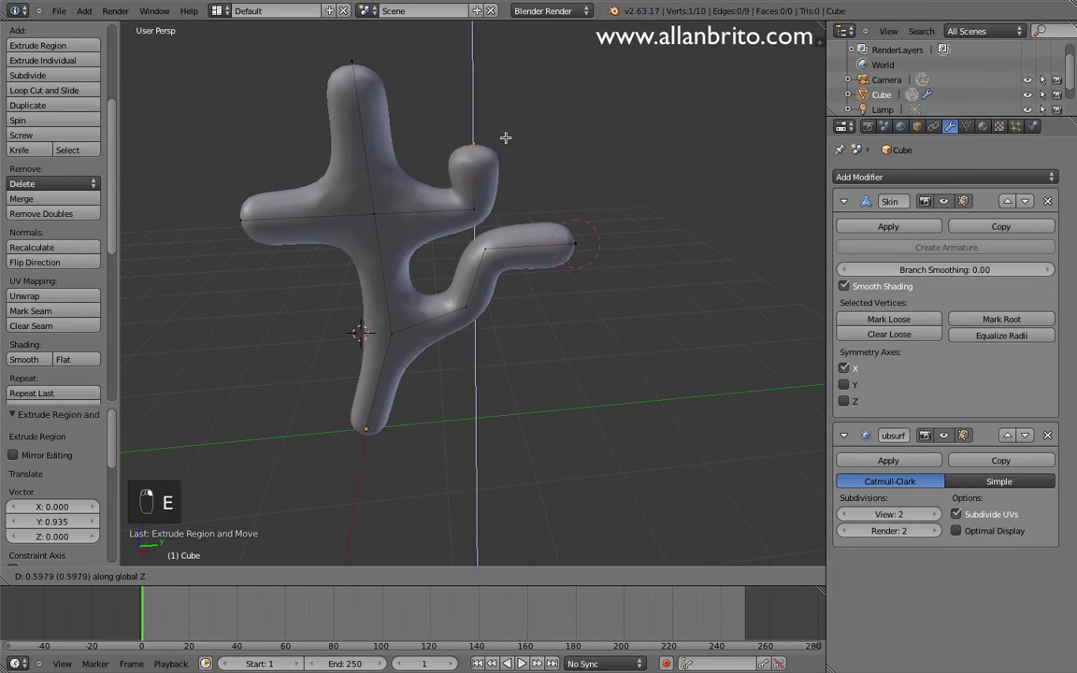
{"action": "left_click", "coordinate": [534, 68]}
{"action": "middle_click_drag", "start_coordinate": [509, 276], "coordinate": [535, 294]}
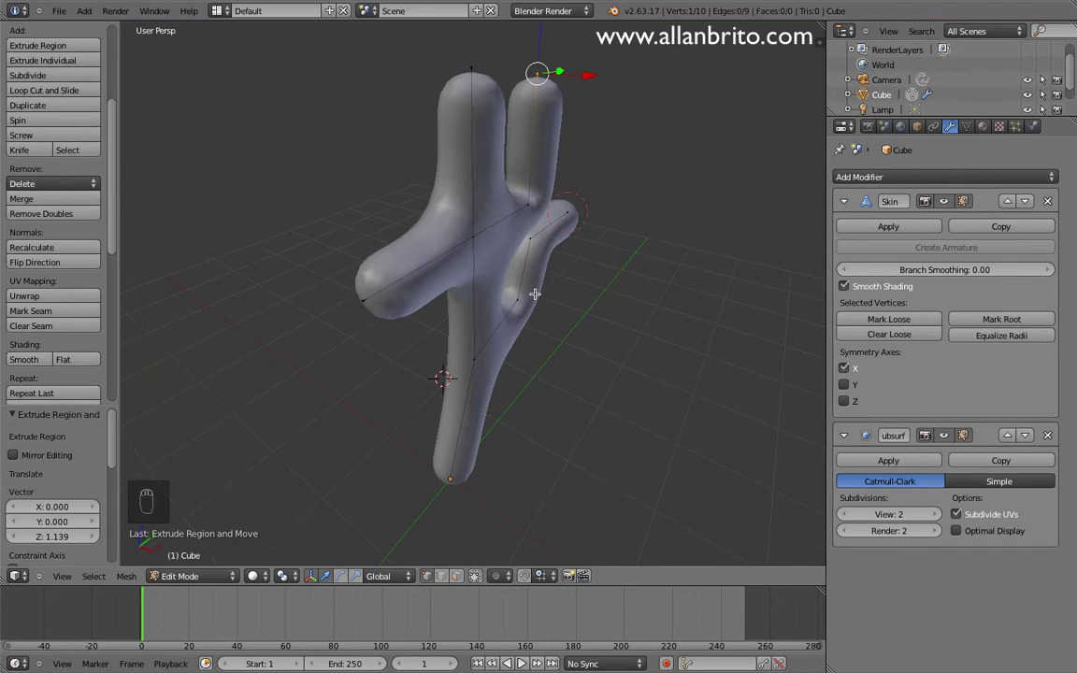
- Equalize the skin radii of the vertex at the cross's junction
{"action": "right_click", "coordinate": [480, 237]}
{"action": "scroll", "coordinate": [526, 257], "scroll_direction": "up", "scroll_amount": 1}
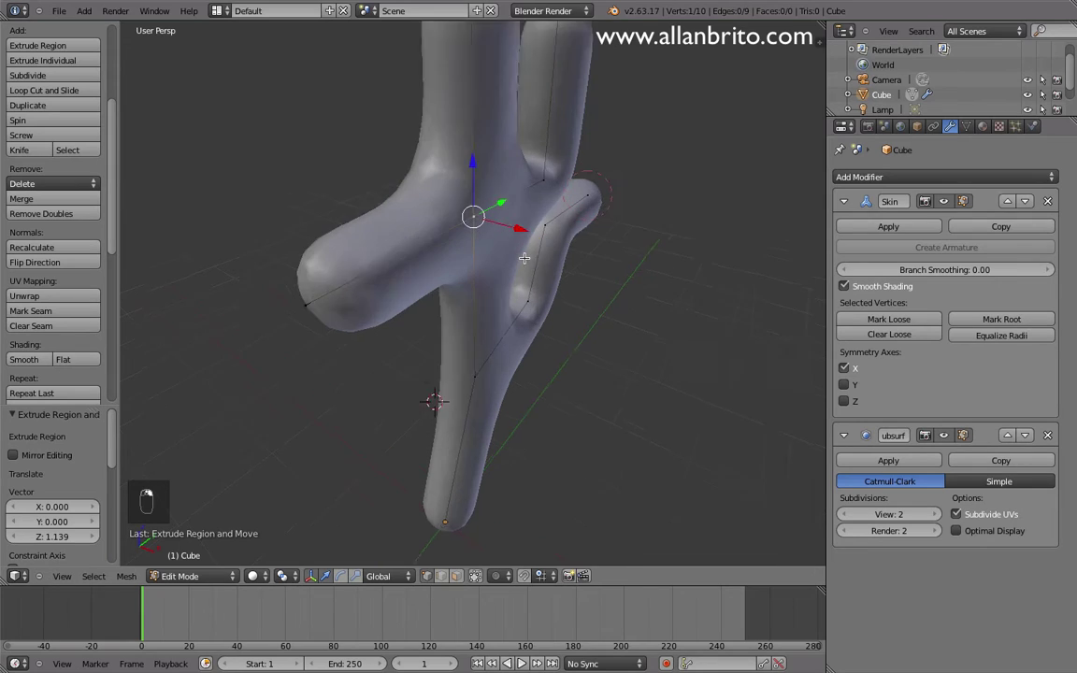
{"action": "scroll", "coordinate": [525, 258], "scroll_direction": "up", "scroll_amount": 1}
{"action": "scroll", "coordinate": [525, 258], "scroll_direction": "down", "scroll_amount": 1}
{"action": "scroll", "coordinate": [529, 250], "scroll_direction": "down", "scroll_amount": 1}
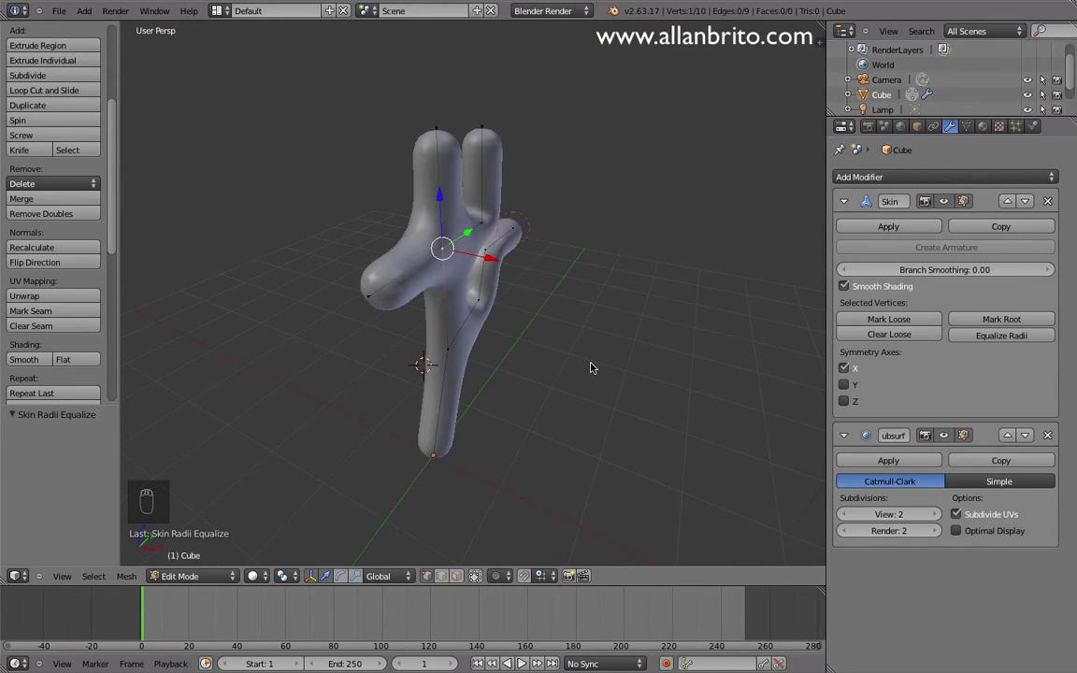
{"action": "key", "text": "ctrl+a"}
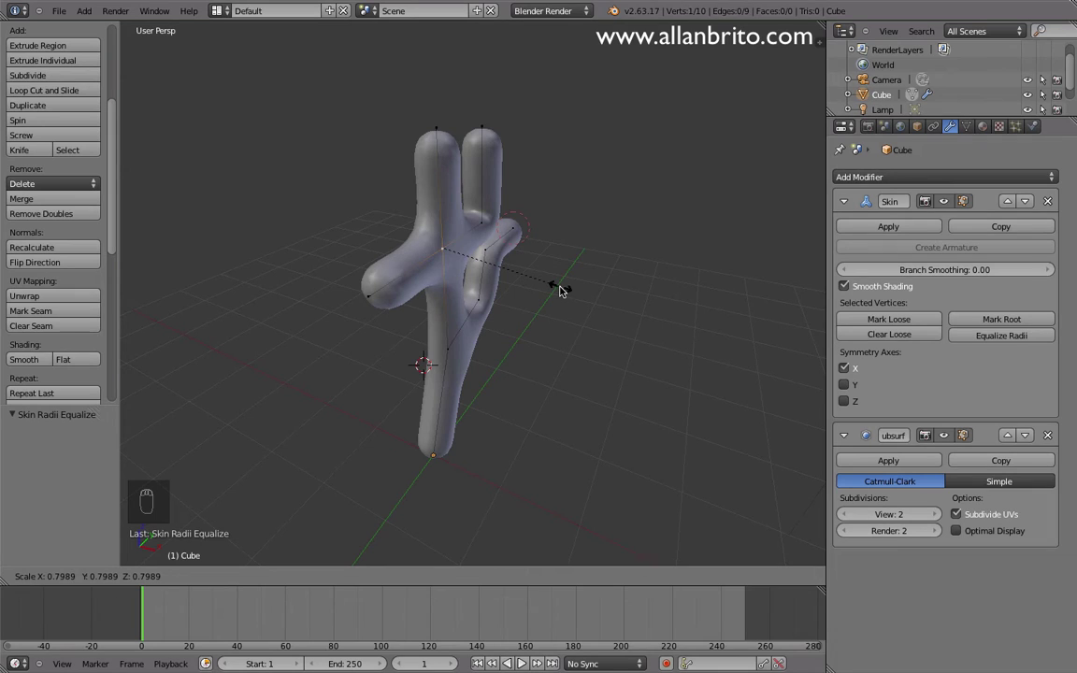
{"action": "key", "text": "x"}
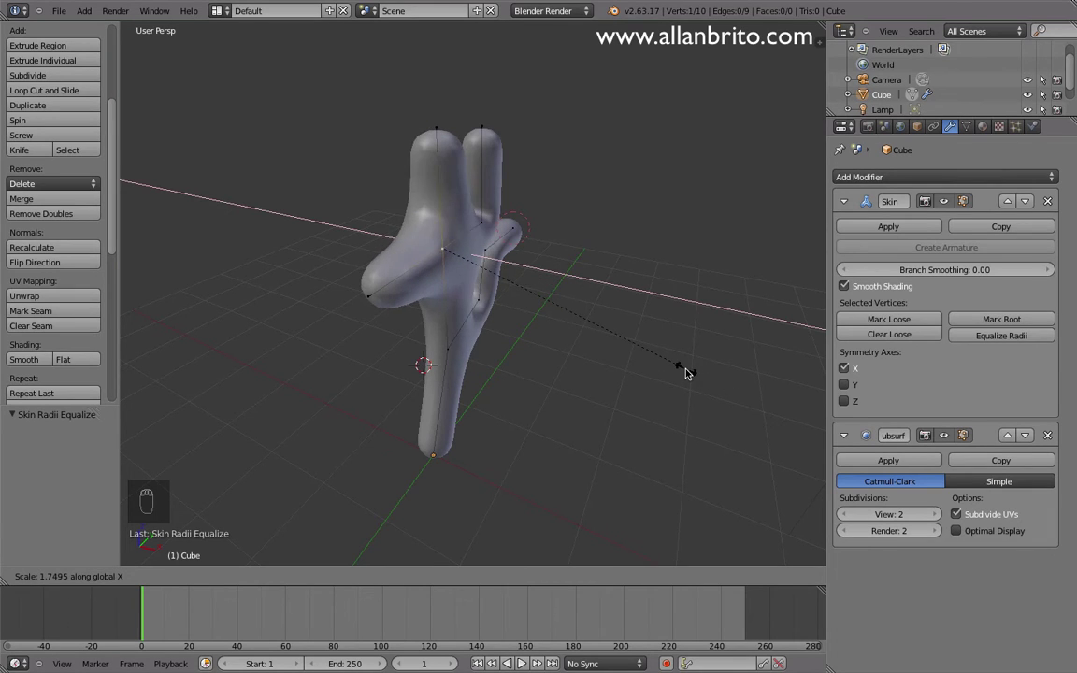
{"action": "key", "text": "y"}
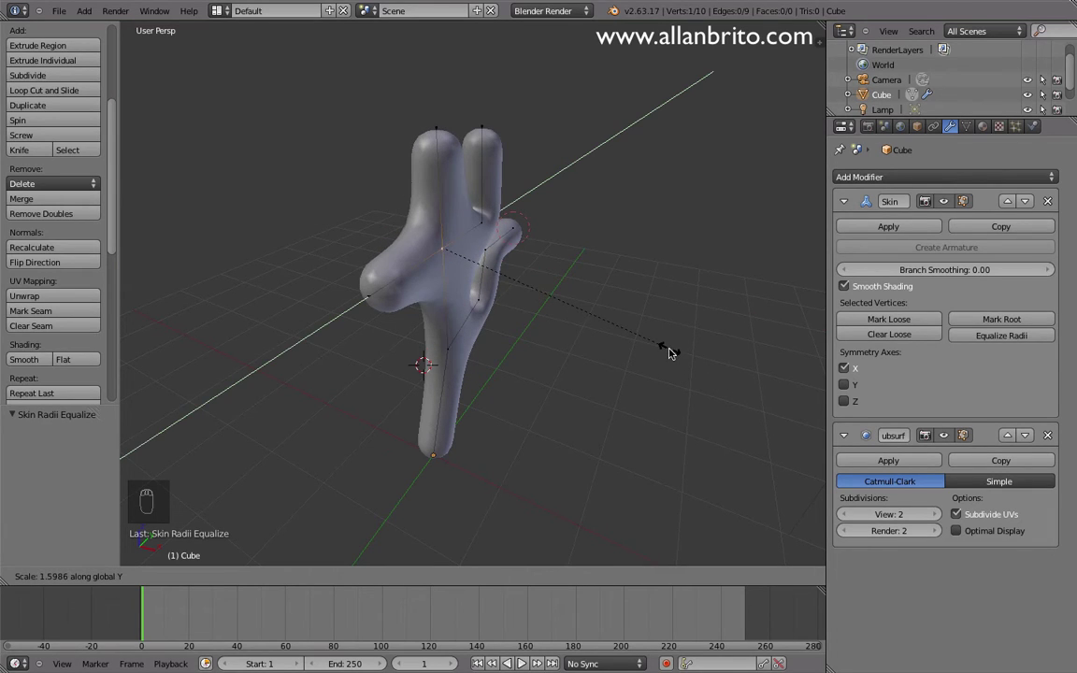
{"action": "key", "text": "z"}
{"action": "right_click", "coordinate": [614, 264]}
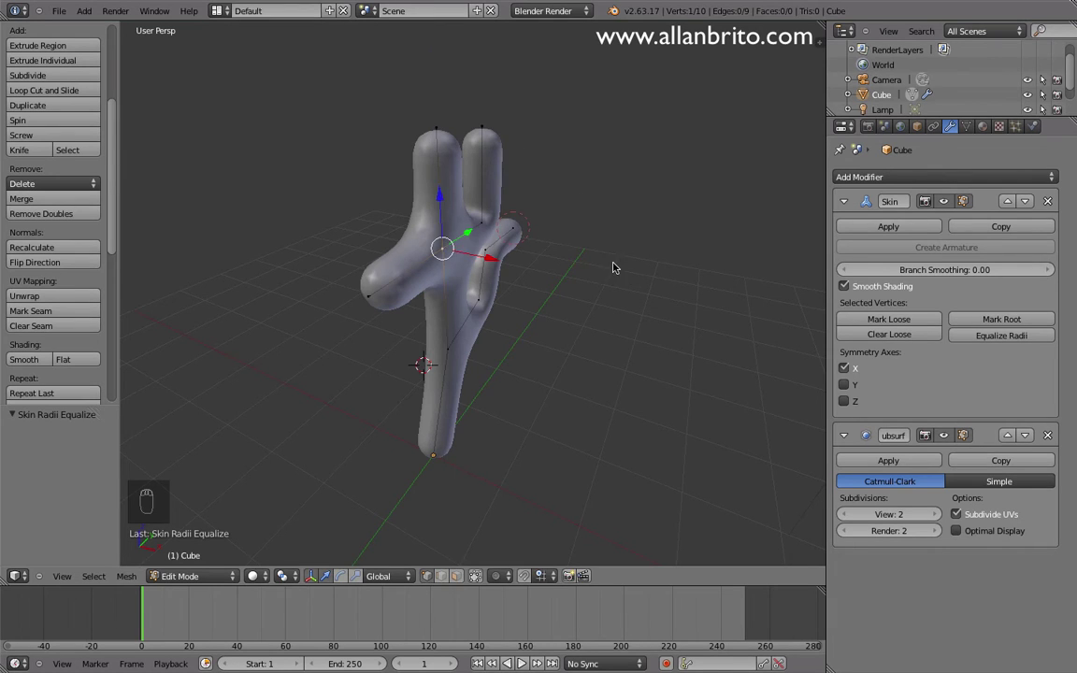
- Resize the skin at the corner vertex of the positive Y arm by about 1.86 along the X axis
{"action": "middle_click_drag", "start_coordinate": [614, 268], "coordinate": [452, 230]}
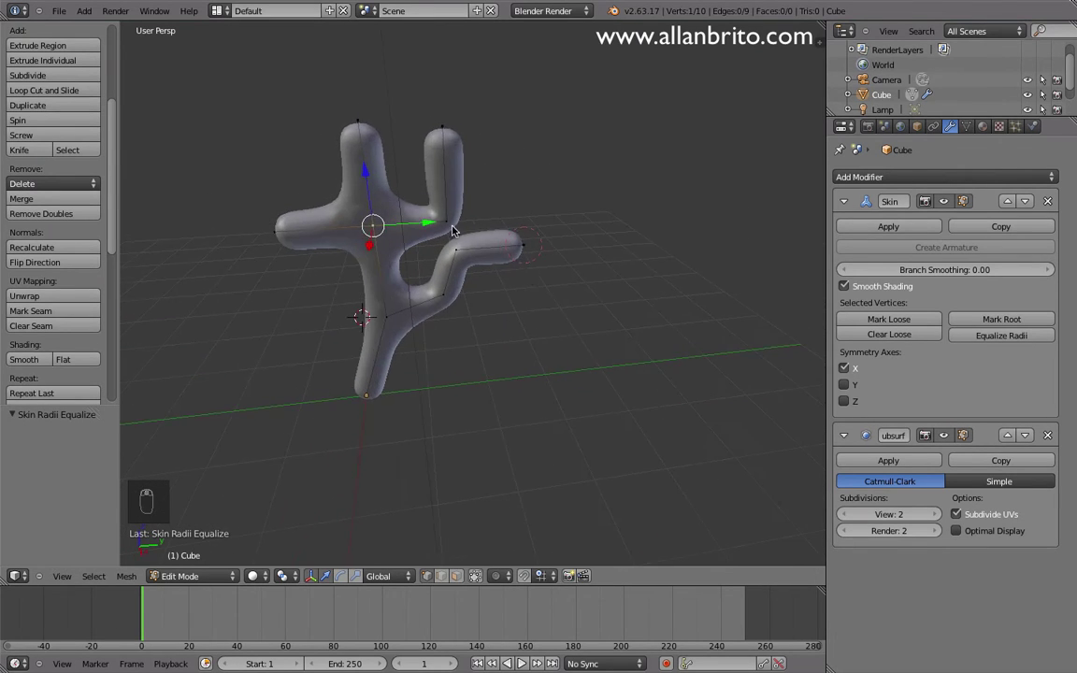
{"action": "scroll", "coordinate": [439, 211], "scroll_direction": "up", "scroll_amount": 4}
{"action": "middle_click_drag", "start_coordinate": [567, 180], "coordinate": [557, 325]}
{"action": "scroll", "coordinate": [557, 325], "scroll_direction": "down", "scroll_amount": 4}
{"action": "key", "text": "ctrl+a"}
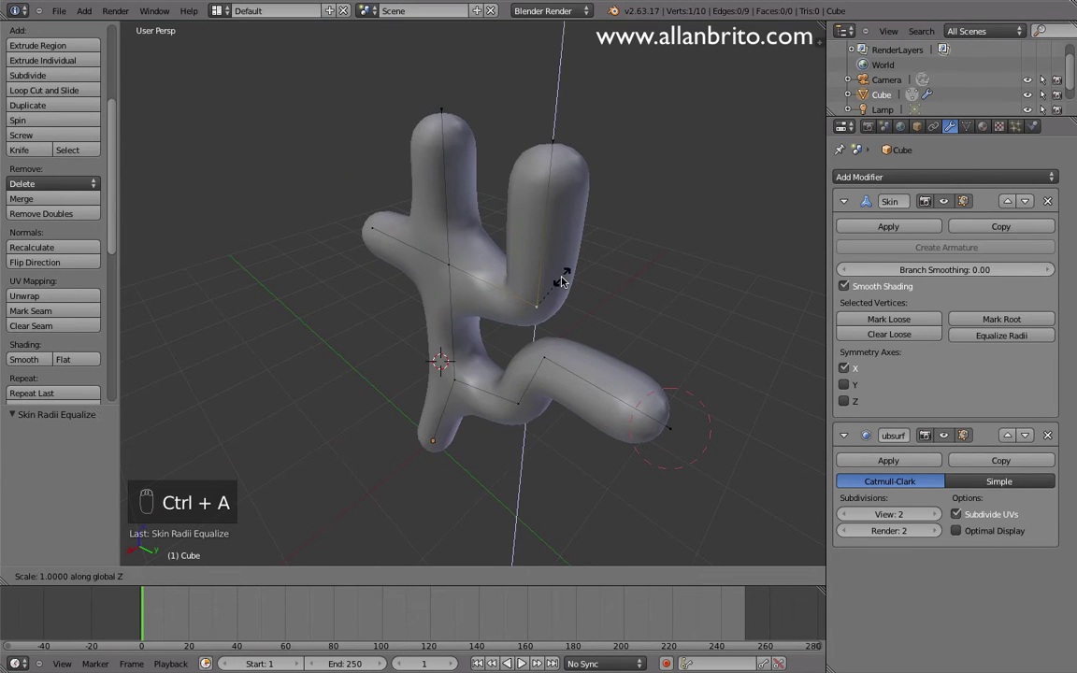
{"action": "key", "text": "x"}
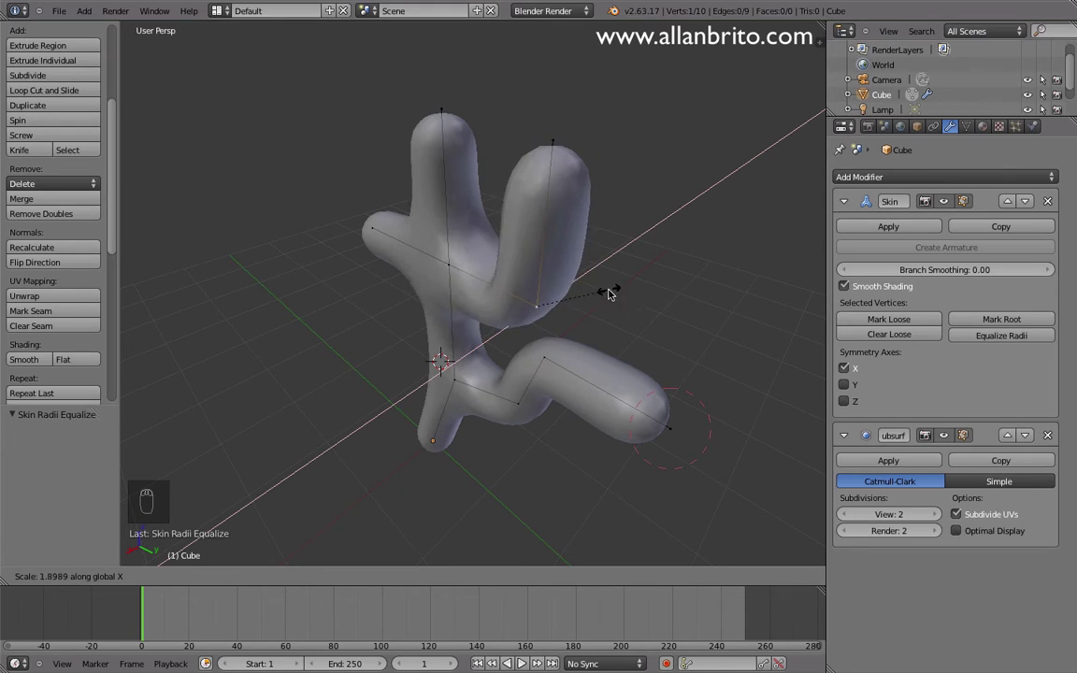
{"action": "left_click", "coordinate": [608, 292]}
{"action": "middle_click_drag", "start_coordinate": [607, 291], "coordinate": [488, 293]}
- Enlarge the skin around the cross's junction vertex uniformly with Skin Resize by about 1.16
{"action": "right_click", "coordinate": [450, 274]}
{"action": "key", "text": "s"}
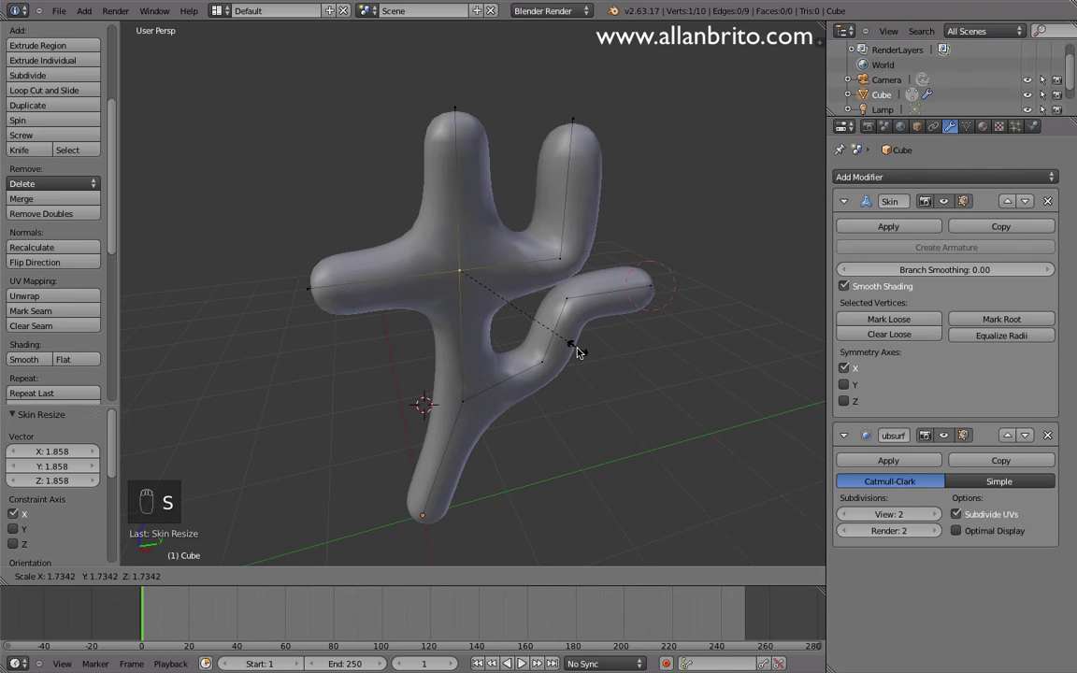
{"action": "right_click", "coordinate": [576, 353]}
{"action": "key", "text": "ctrl+a"}
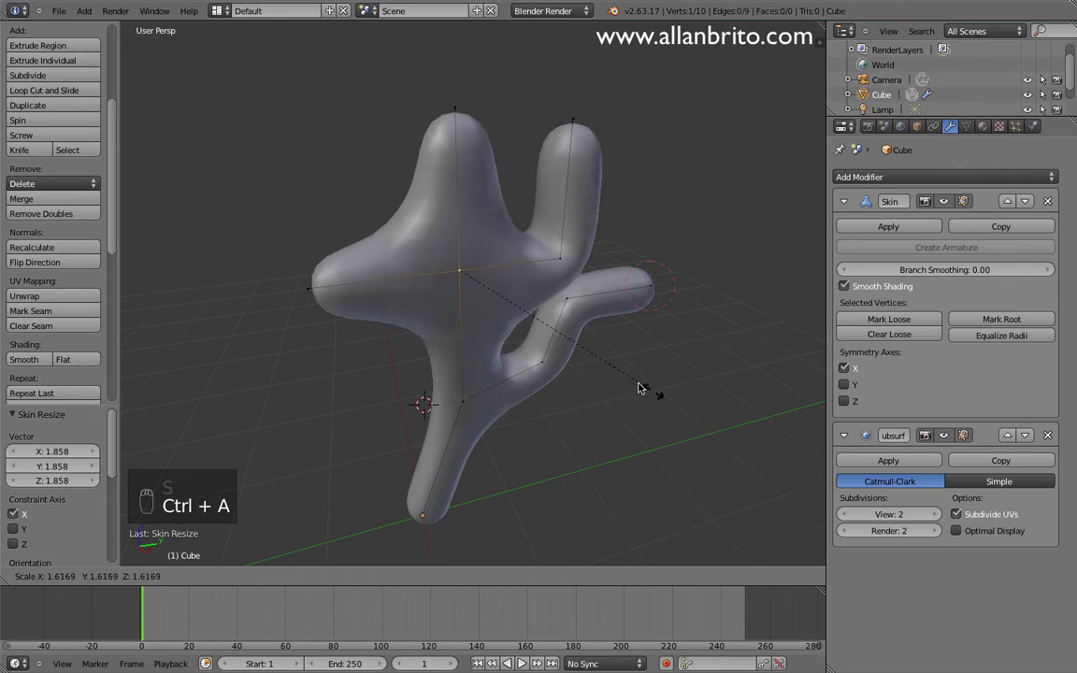
{"action": "left_click", "coordinate": [537, 323]}
{"action": "middle_click_drag", "start_coordinate": [424, 287], "coordinate": [530, 335]}
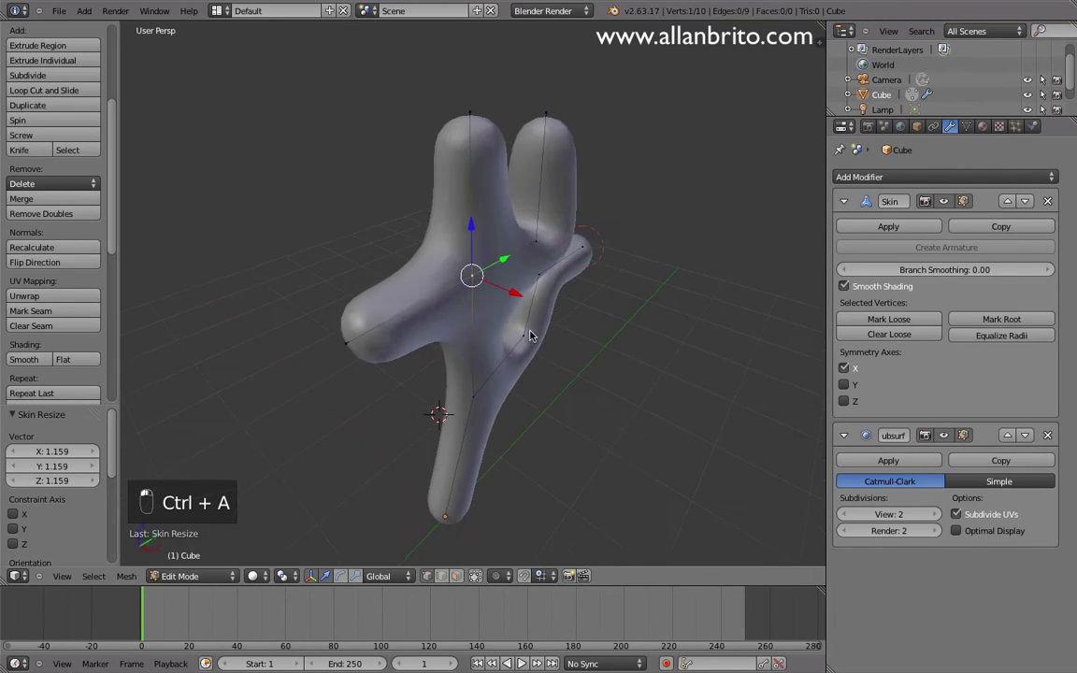
- Subdivide the edge between the cross's junction and the end of its negative Y arm with one cut
{"action": "right_click", "coordinate": [320, 310], "text": "shift"}
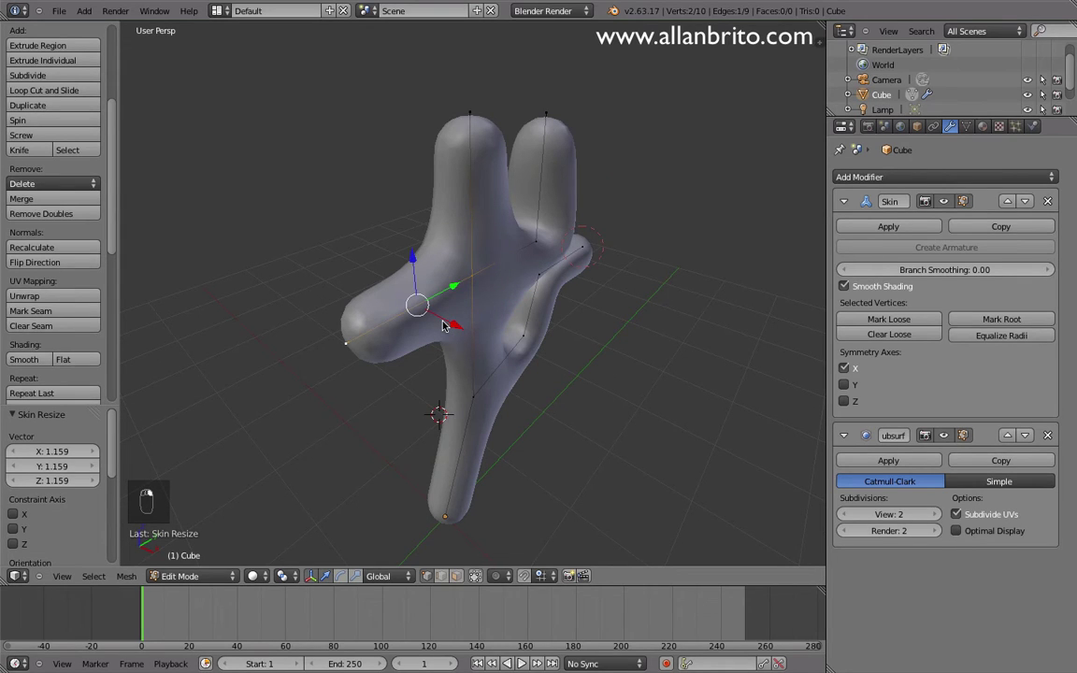
{"action": "key", "text": "w"}
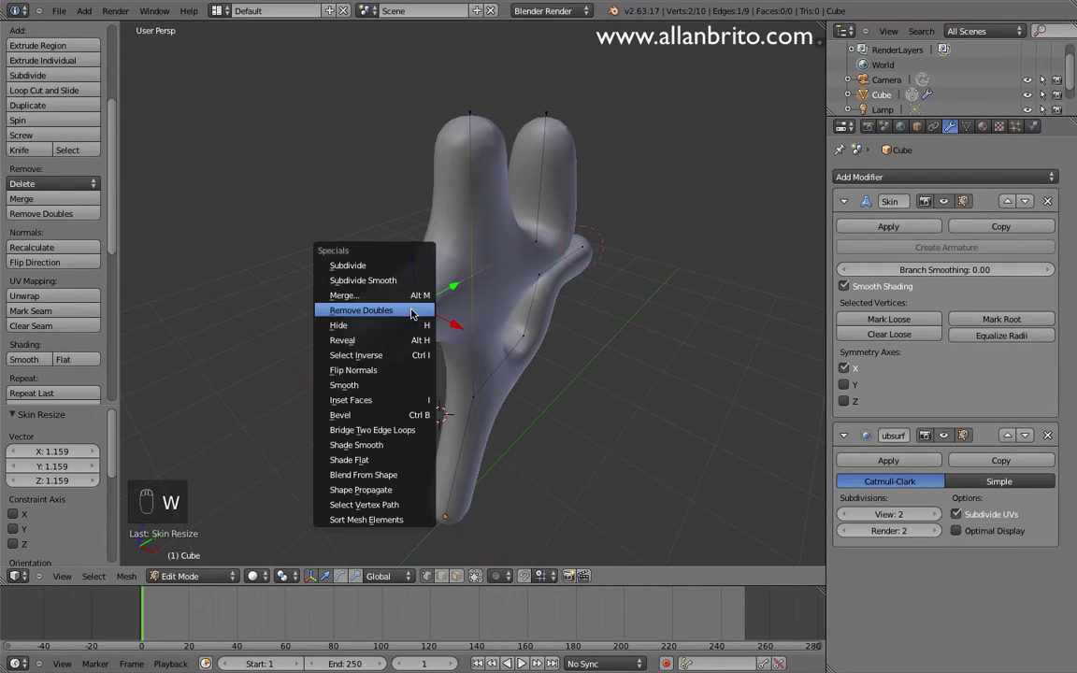
{"action": "left_click", "coordinate": [405, 271]}
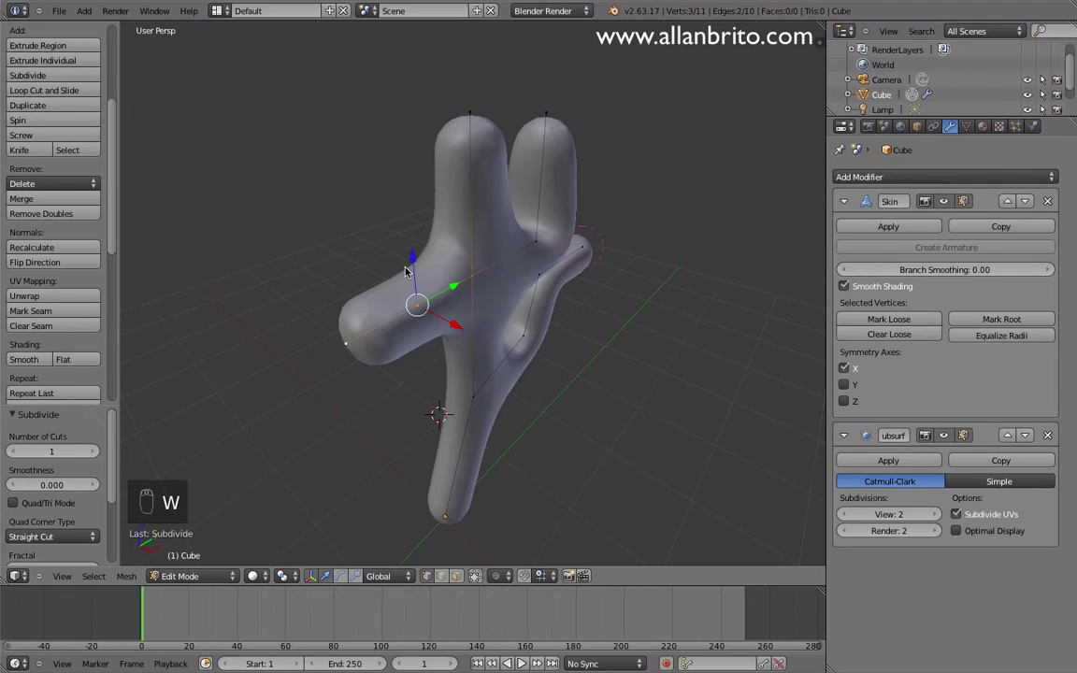
- Resize the skin at the negative Y arm's middle vertex by 1.36 along the X axis
{"action": "right_click", "coordinate": [416, 306]}
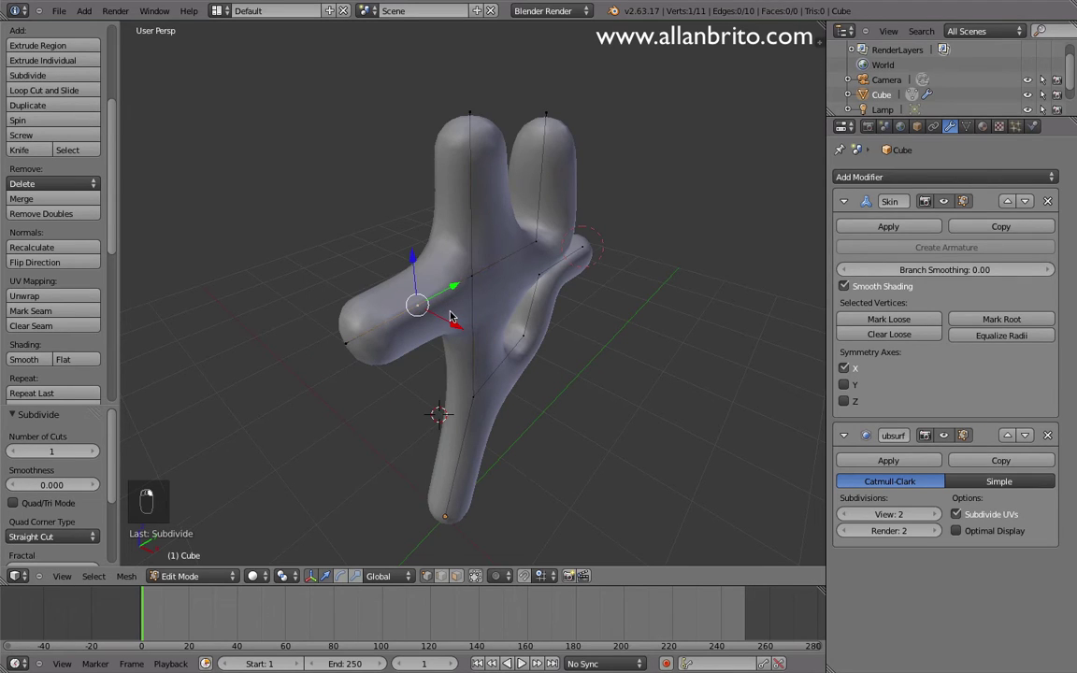
{"action": "key", "text": "ctrl+a"}
{"action": "key", "text": "x"}
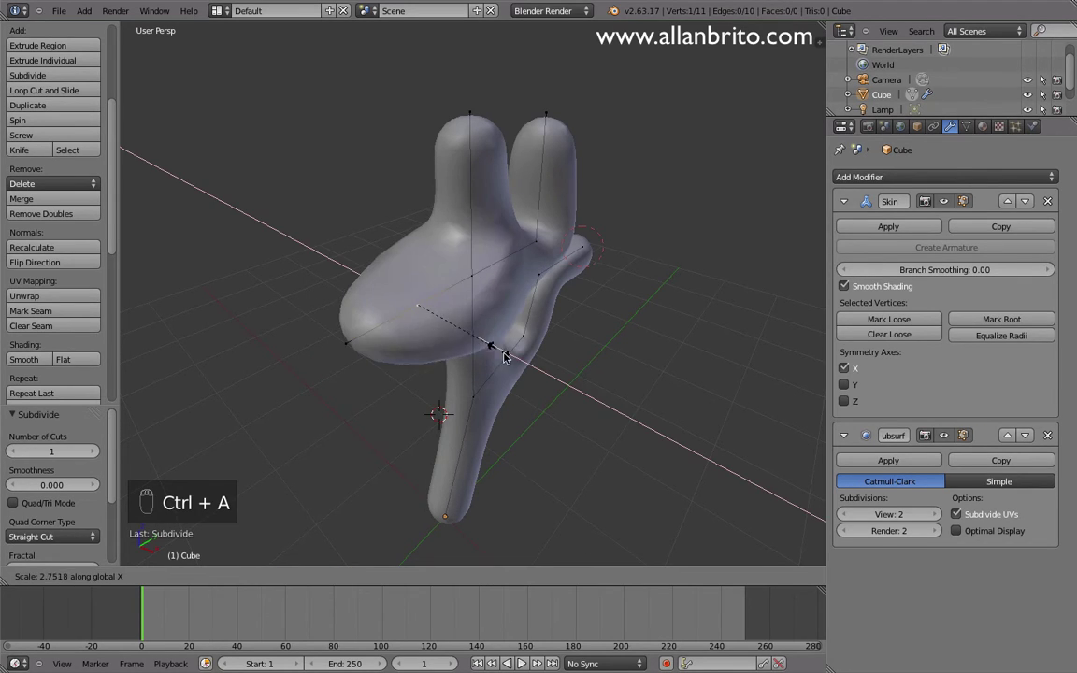
{"action": "left_click", "coordinate": [452, 336]}
{"action": "middle_click_drag", "start_coordinate": [452, 336], "coordinate": [426, 288]}
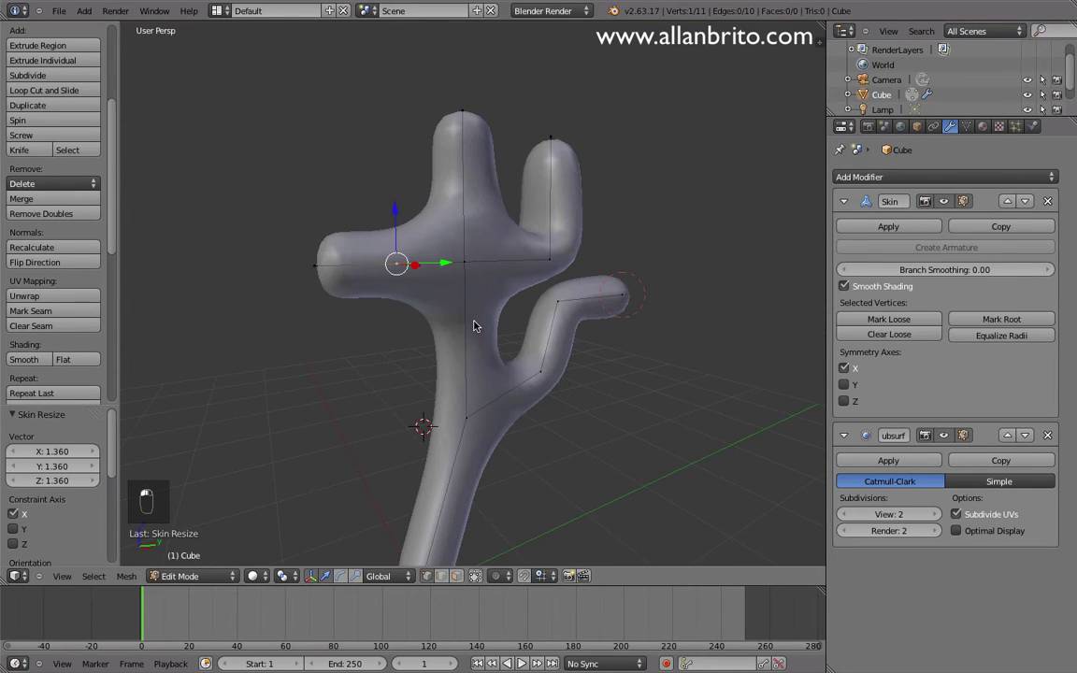
- Inspect the branching skin shape around its junction vertices and compare the Skin modifier's options in Object Mode and Edit Mode
{"action": "middle_click_drag", "start_coordinate": [435, 248], "coordinate": [683, 312]}
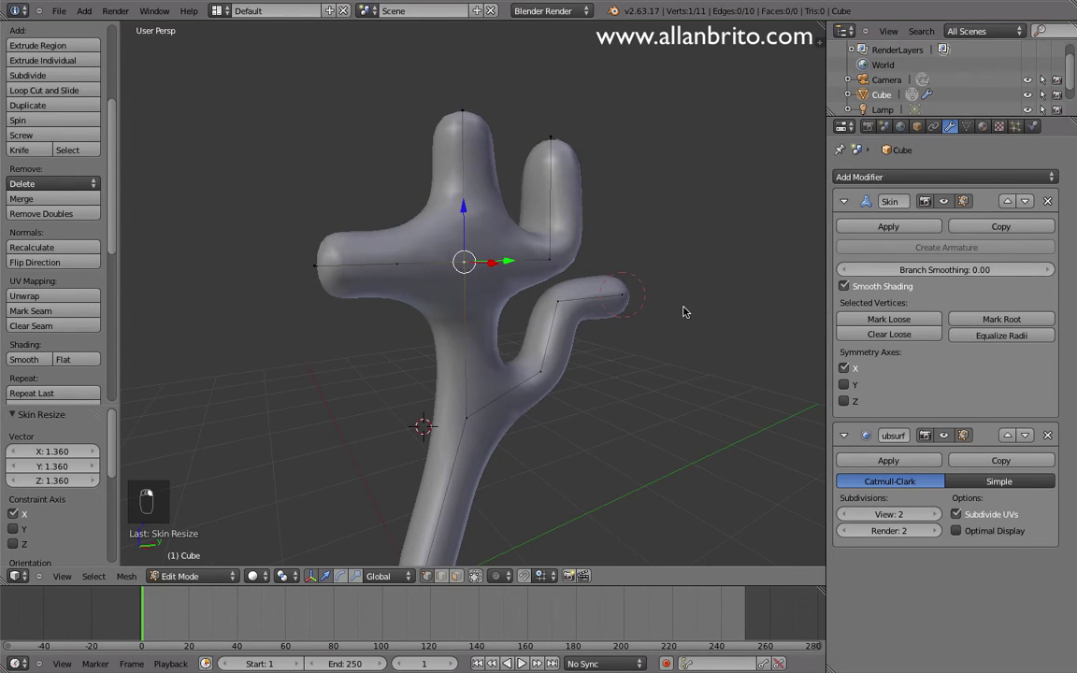
{"action": "right_click", "coordinate": [472, 413]}
{"action": "middle_click_drag", "start_coordinate": [505, 427], "coordinate": [531, 338], "text": "shift"}
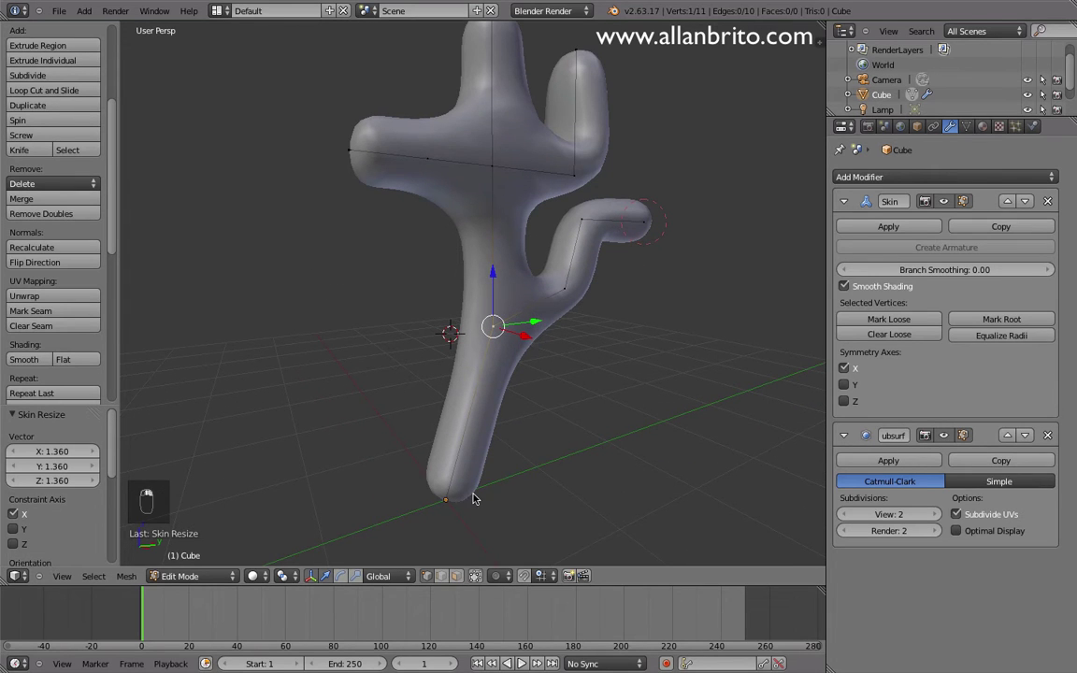
{"action": "mouse_move", "coordinate": [557, 265]}
{"action": "middle_mouse_down"}
{"action": "mouse_move", "coordinate": [541, 289]}
{"action": "mouse_move", "coordinate": [512, 234]}
{"action": "mouse_move", "coordinate": [537, 280]}
{"action": "mouse_move", "coordinate": [575, 297]}
{"action": "mouse_move", "coordinate": [584, 243]}
{"action": "mouse_move", "coordinate": [547, 300]}
{"action": "mouse_move", "coordinate": [551, 278]}
{"action": "middle_mouse_up"}
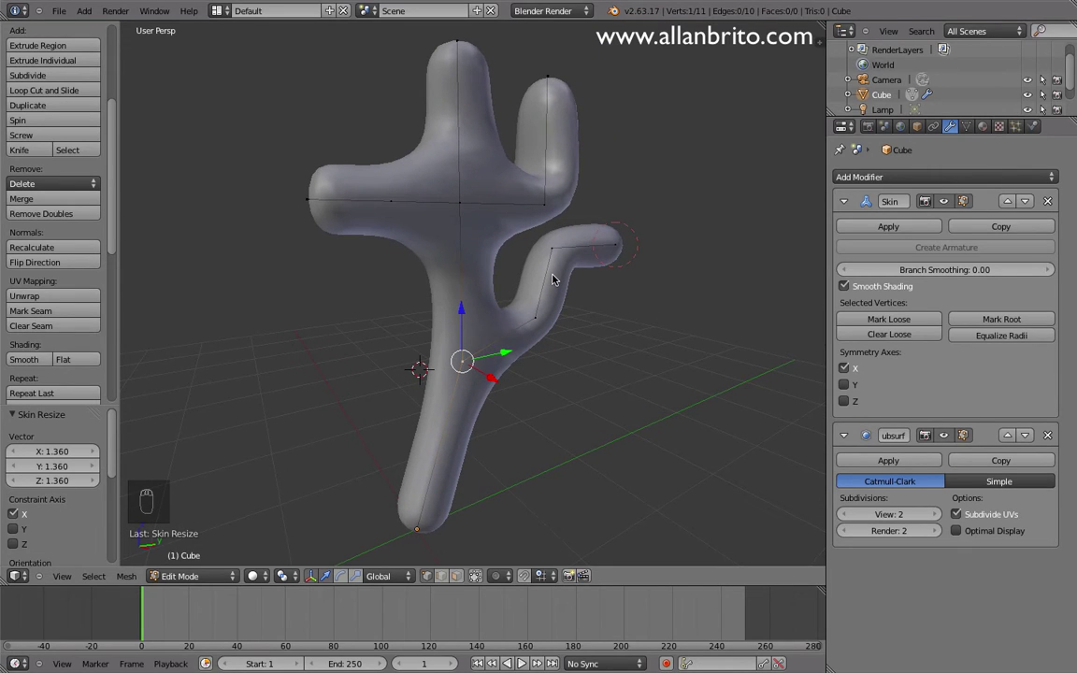
{"action": "key", "text": "Tab"}
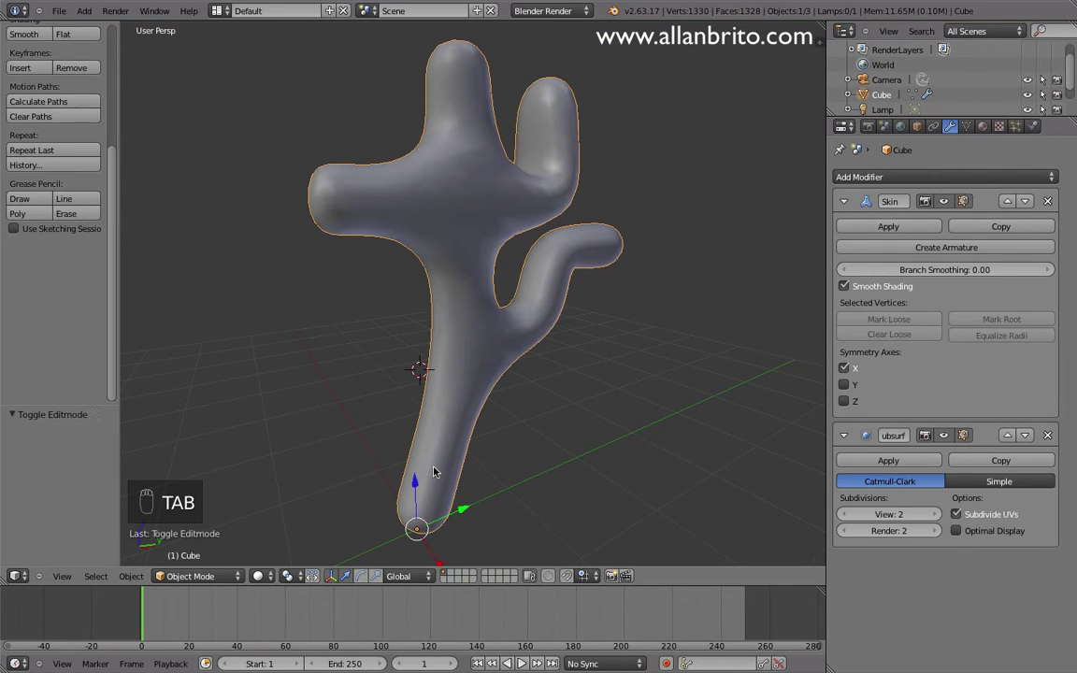
{"action": "key", "text": "Tab"}
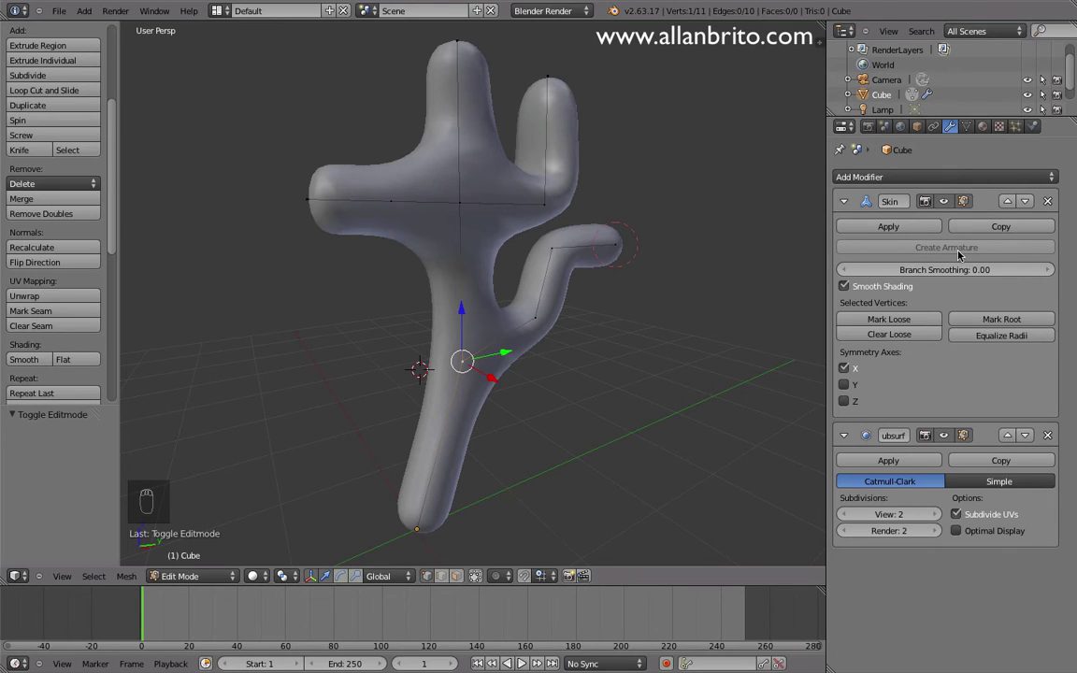
{"action": "key", "text": "Tab"}
{"action": "key", "text": "Tab"}
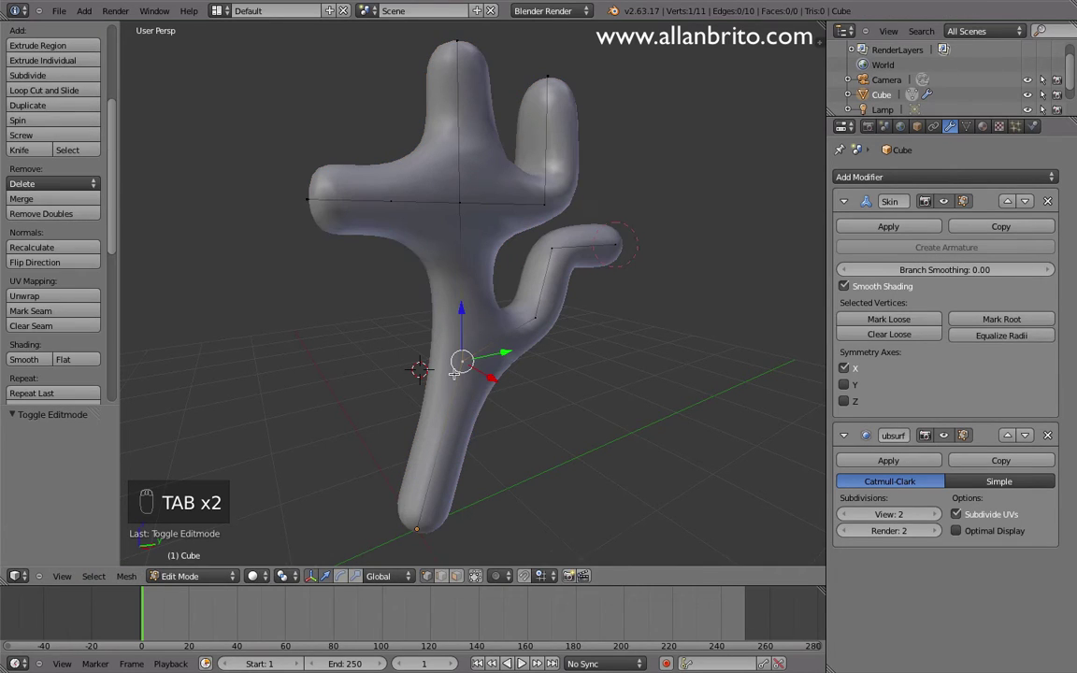
- Mark the path's base vertex as the skin root, and create an armature from the Skin modifier in Object Mode
{"action": "right_click", "coordinate": [410, 527]}
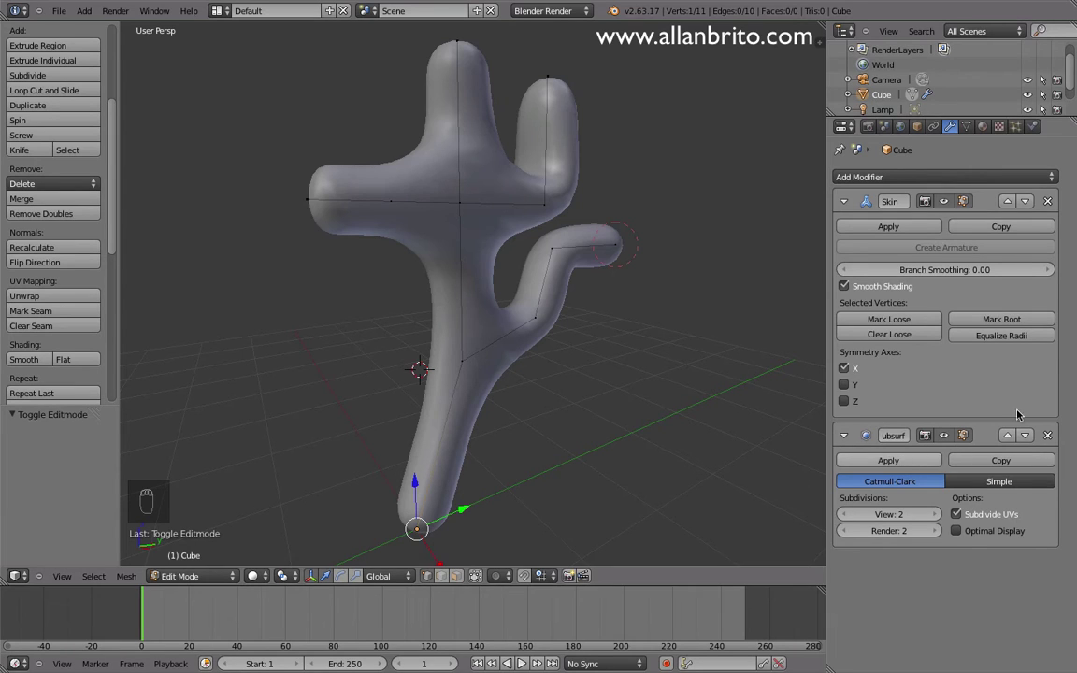
{"action": "left_click", "coordinate": [993, 320]}
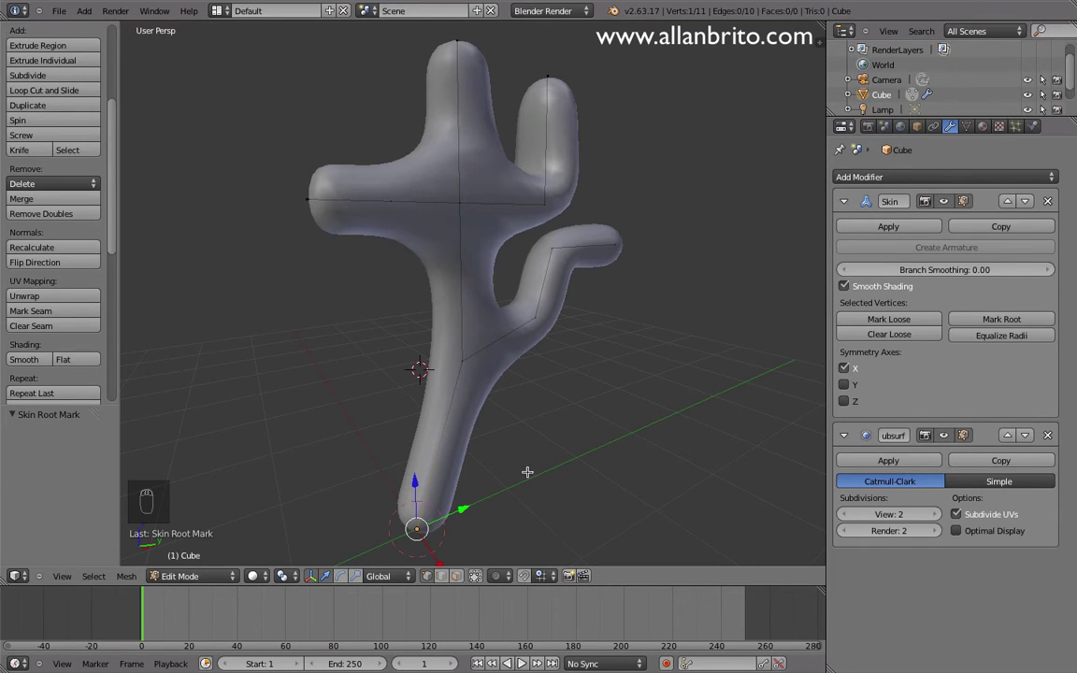
{"action": "key", "text": "Tab"}
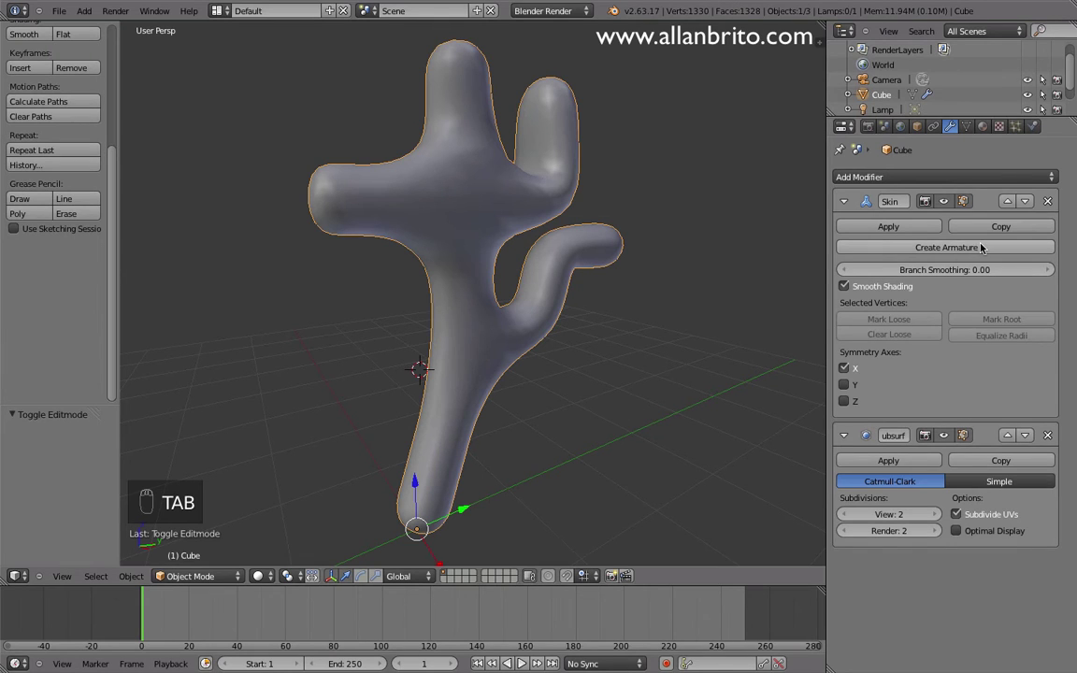
{"action": "left_click", "coordinate": [947, 247]}
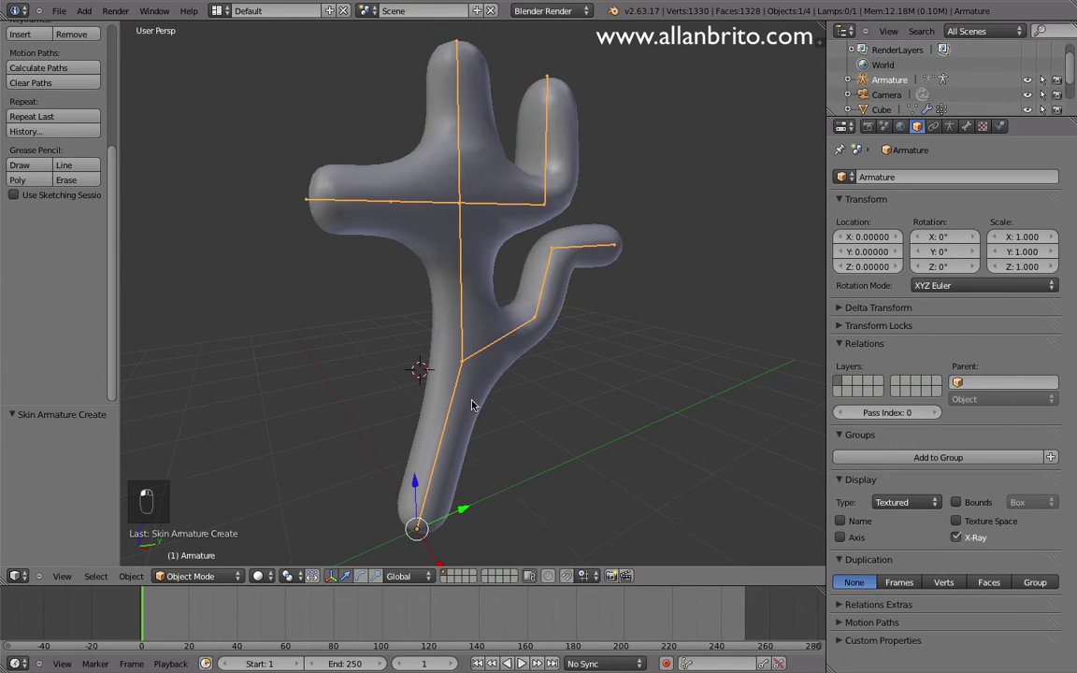
{"action": "middle_click_drag", "start_coordinate": [450, 279], "coordinate": [481, 300]}
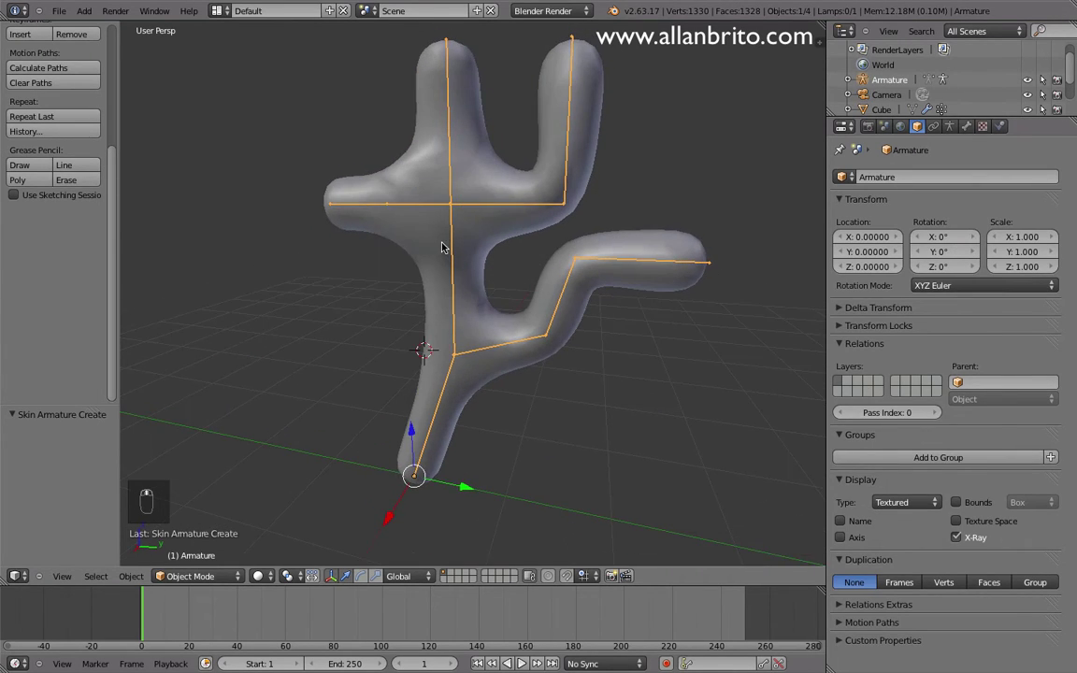
- Switch the armature to Pose Mode and try rotating its positive Y arm bone and the lower branch's first bone
{"action": "left_click", "coordinate": [194, 575]}
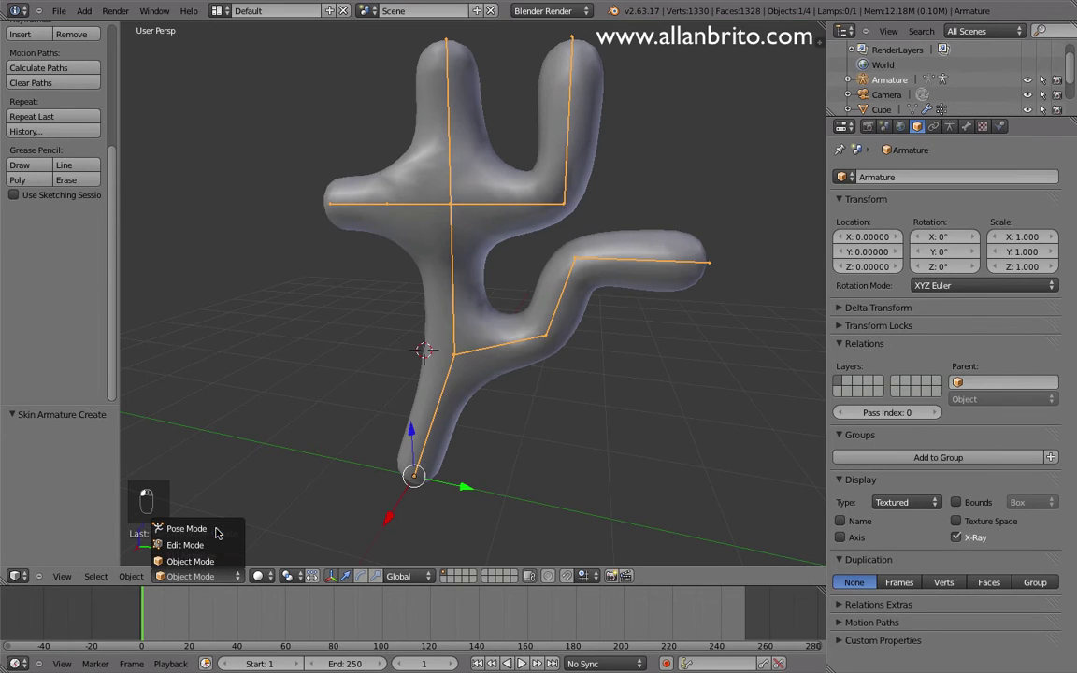
{"action": "left_click", "coordinate": [188, 526]}
{"action": "right_click", "coordinate": [460, 211]}
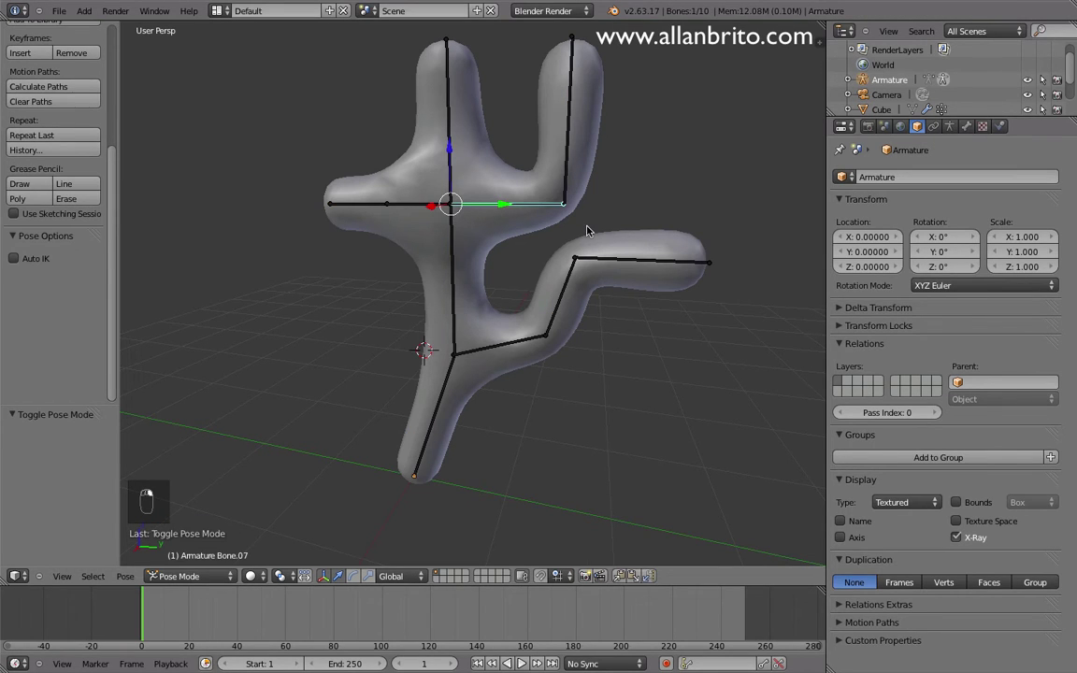
{"action": "key", "text": "r"}
{"action": "right_click", "coordinate": [655, 271]}
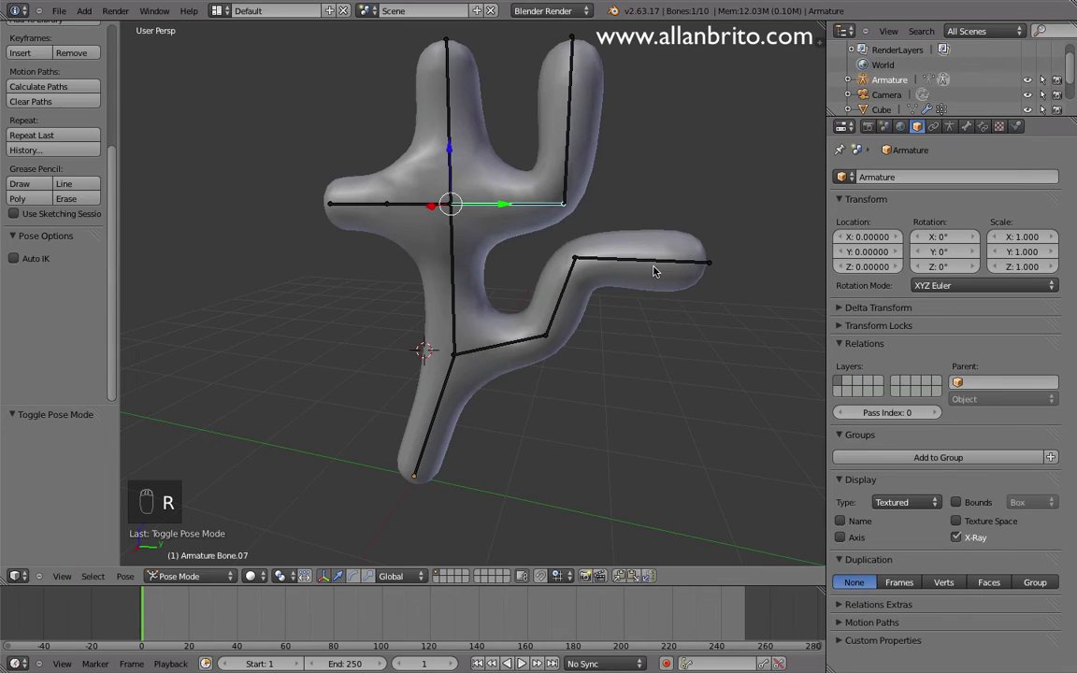
{"action": "right_click", "coordinate": [495, 346]}
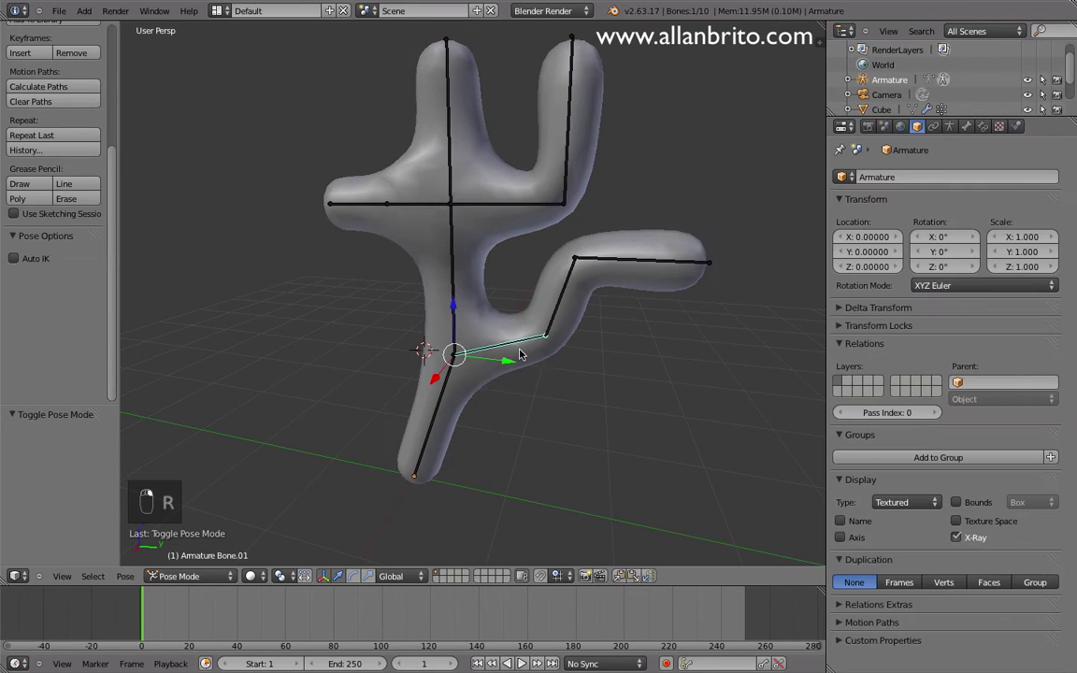
{"action": "key", "text": "r"}
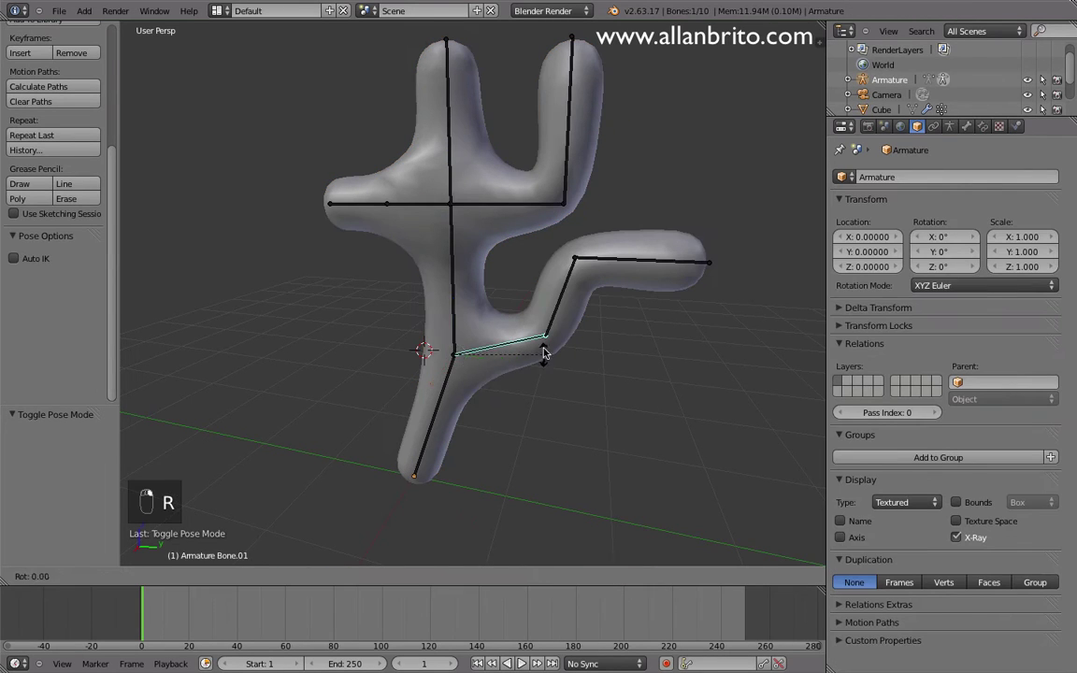
{"action": "left_click", "coordinate": [564, 464]}
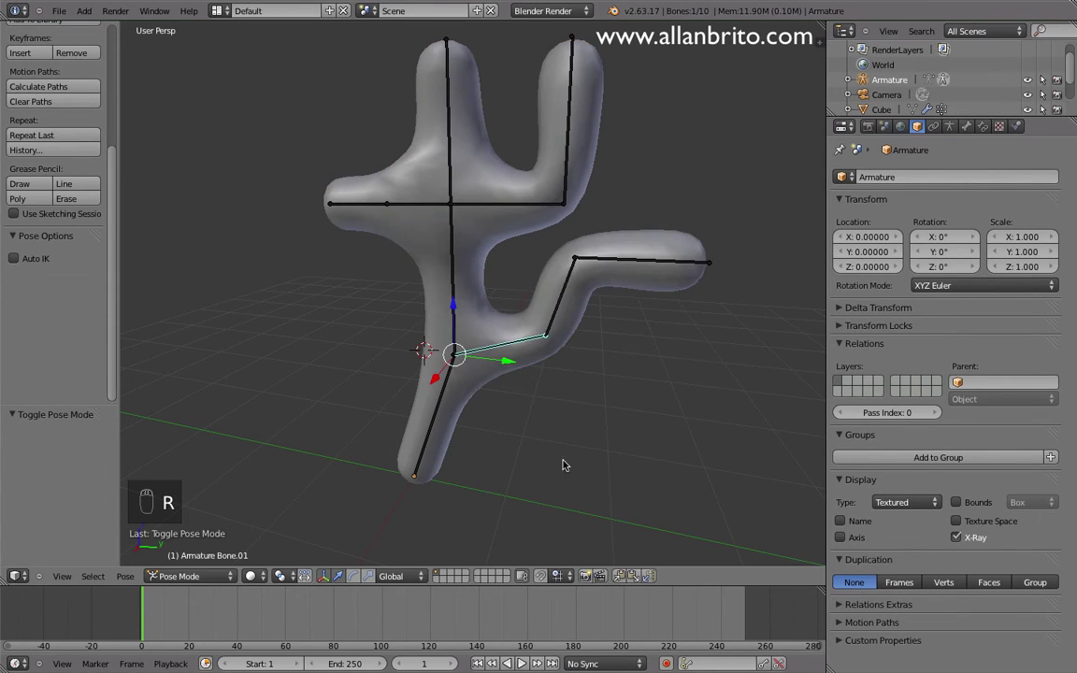
- Try rotating the upright bone of the positive Y arm and the outer bone of the negative Y arm
{"action": "right_click", "coordinate": [566, 181]}
{"action": "key", "text": "r"}
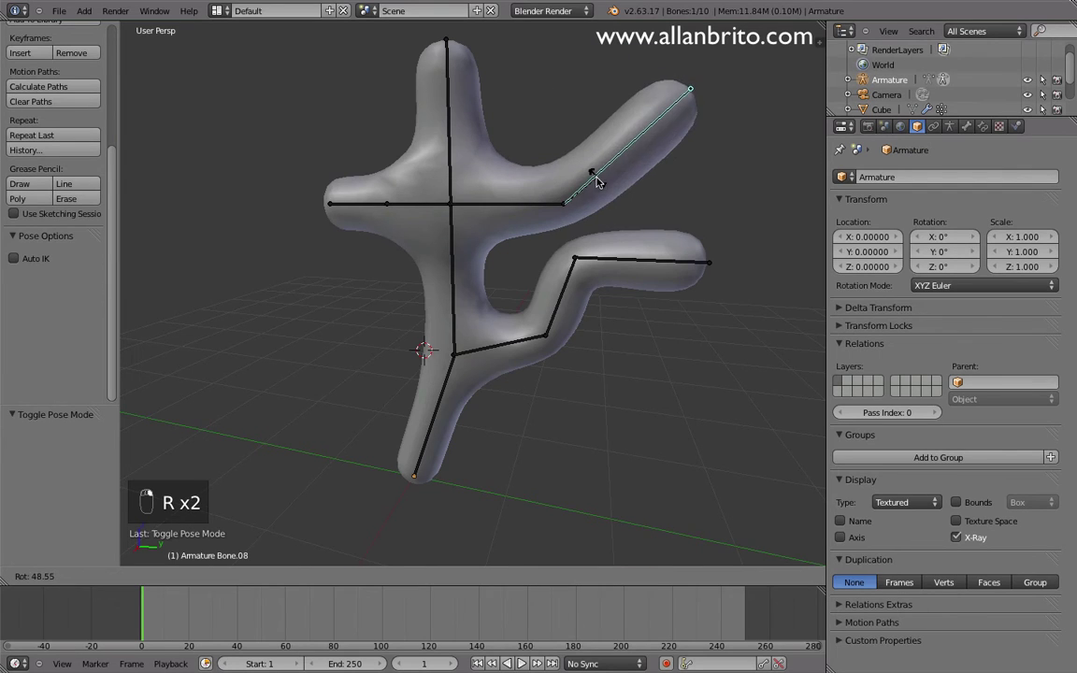
{"action": "right_click", "coordinate": [596, 178]}
{"action": "middle_click_drag", "start_coordinate": [606, 211], "coordinate": [421, 252]}
{"action": "right_click", "coordinate": [354, 257]}
{"action": "key", "text": "r"}
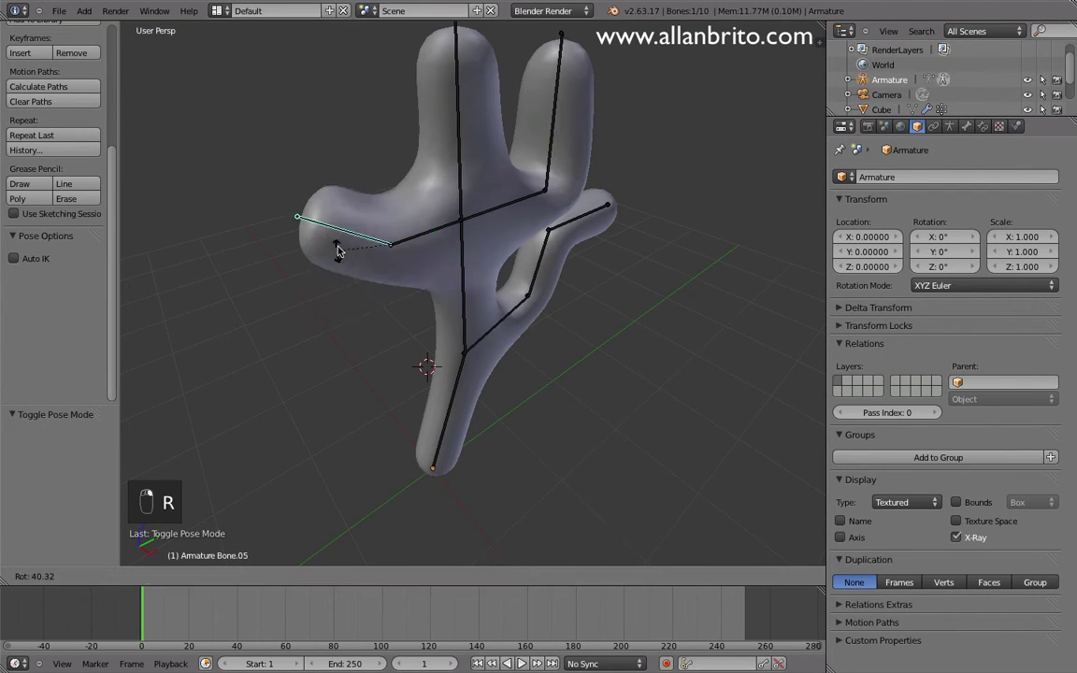
{"action": "left_click", "coordinate": [329, 296]}
- Add an IK constraint without targets to the lower branch's end bone and test it by moving the bone
{"action": "right_click", "coordinate": [462, 106]}
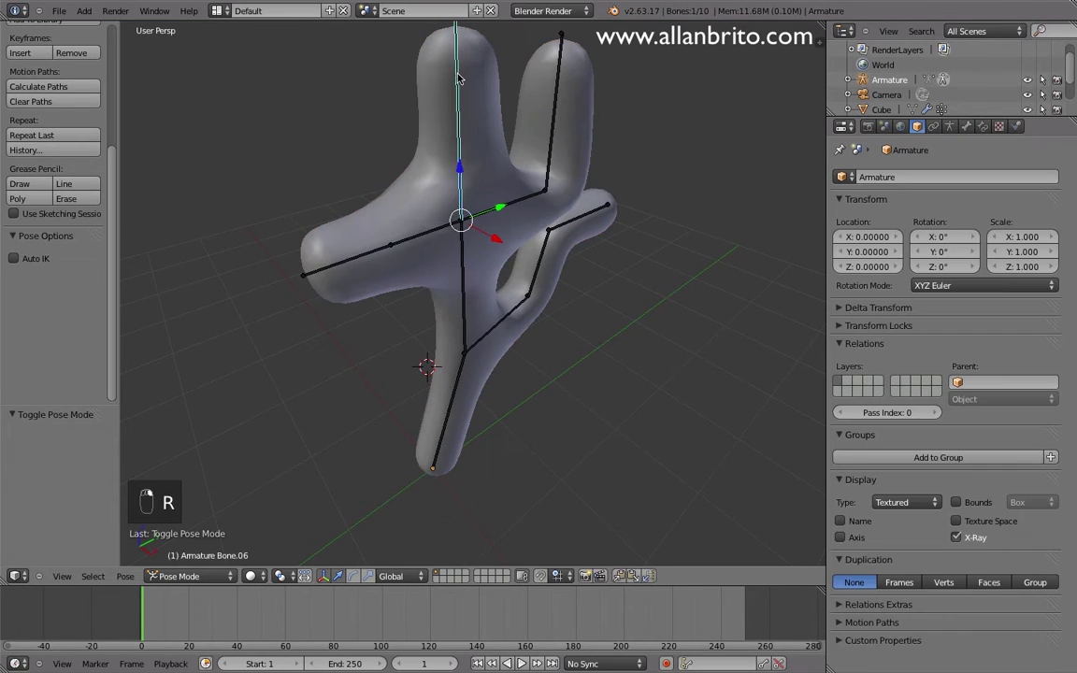
{"action": "middle_click_drag", "start_coordinate": [462, 106], "coordinate": [525, 211]}
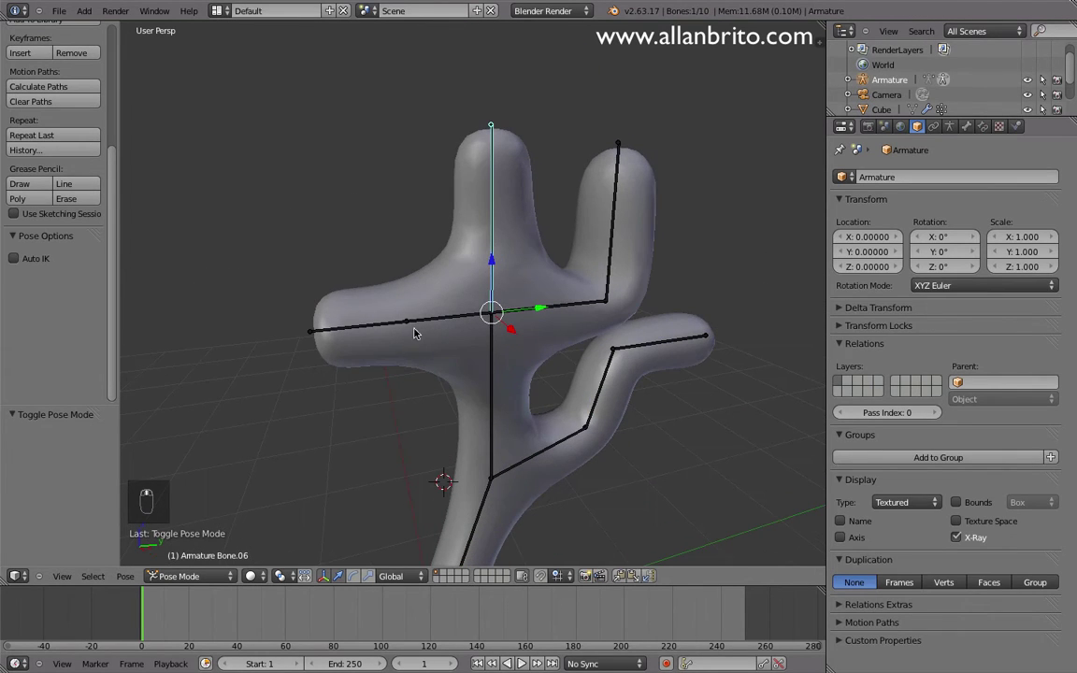
{"action": "right_click", "coordinate": [630, 331]}
{"action": "middle_click_drag", "start_coordinate": [632, 329], "coordinate": [633, 289]}
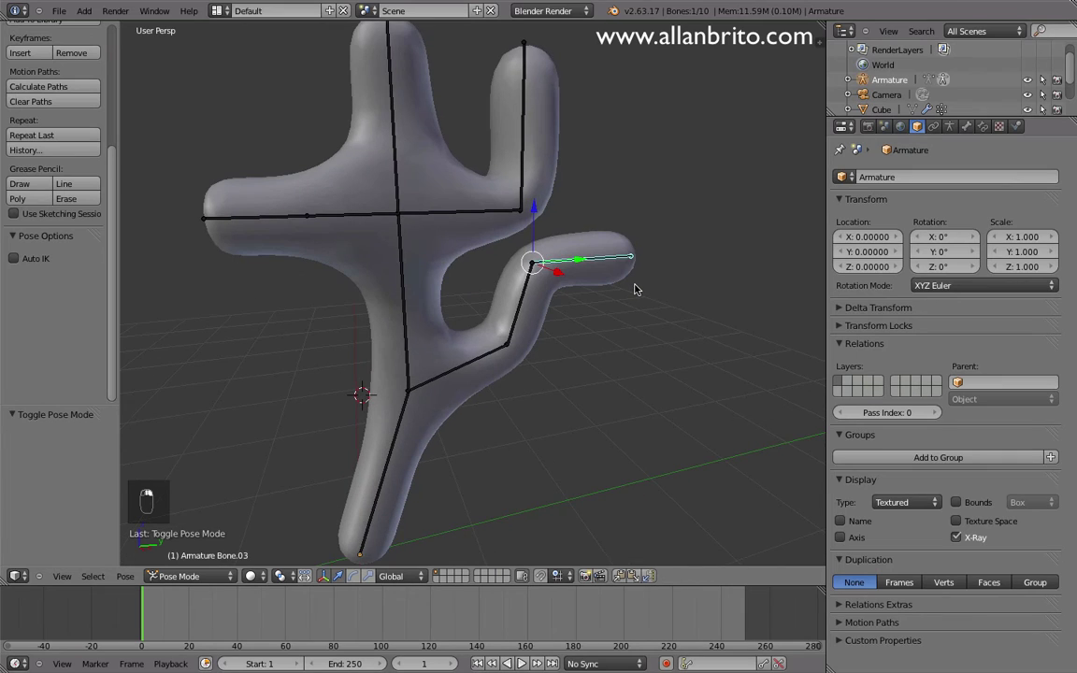
{"action": "key", "text": "shift+i"}
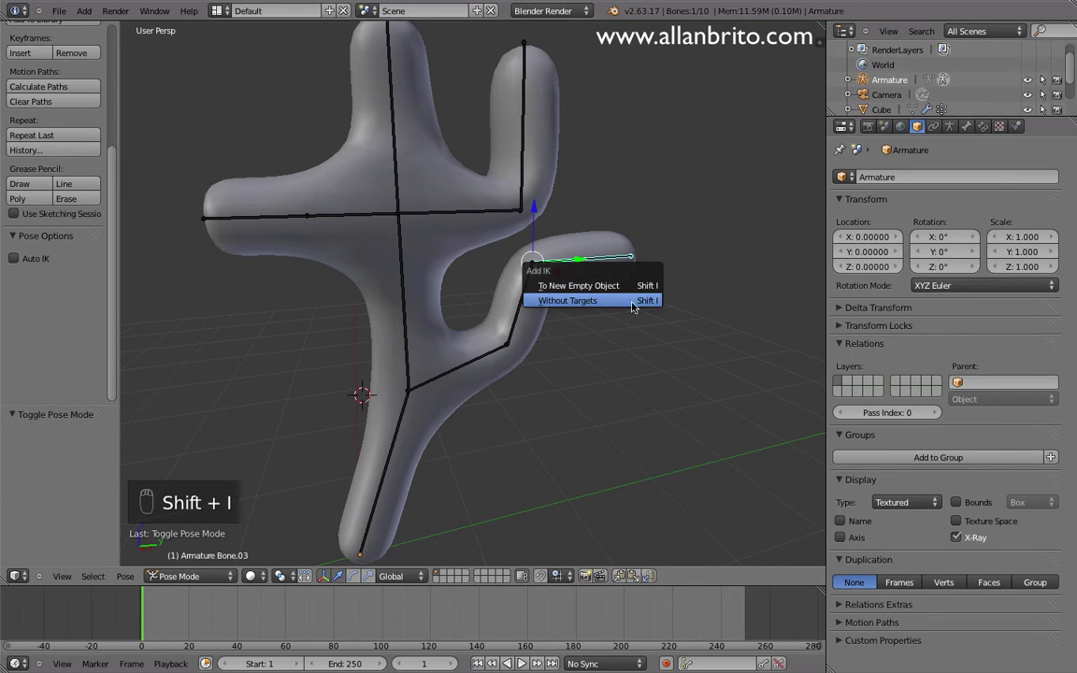
{"action": "left_click", "coordinate": [588, 300]}
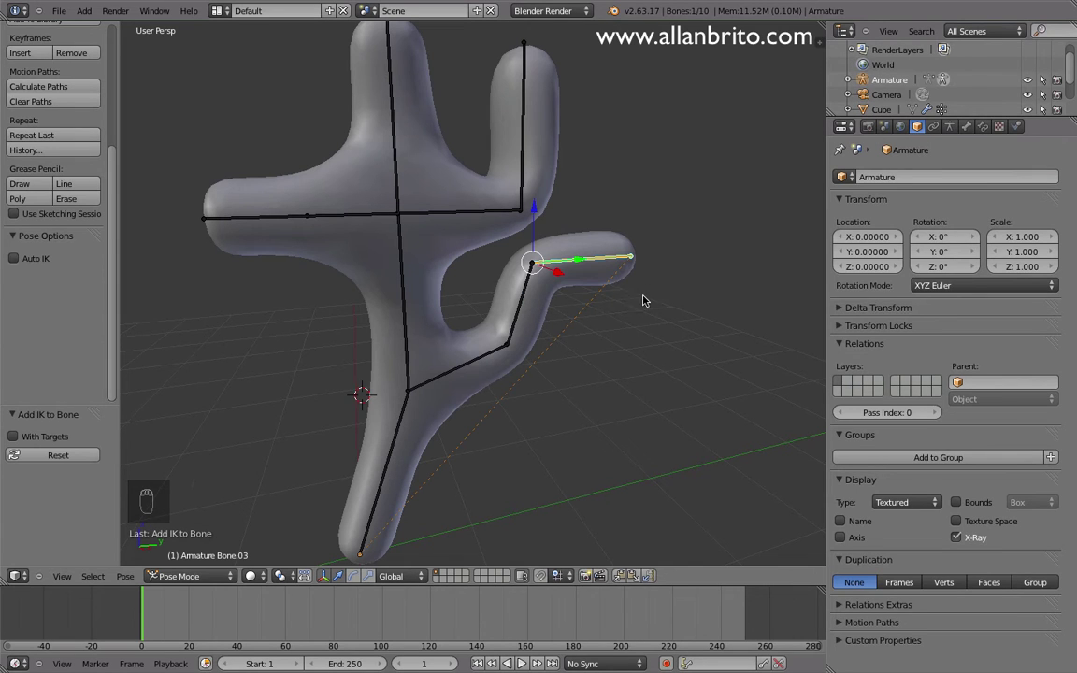
{"action": "key", "text": "g"}
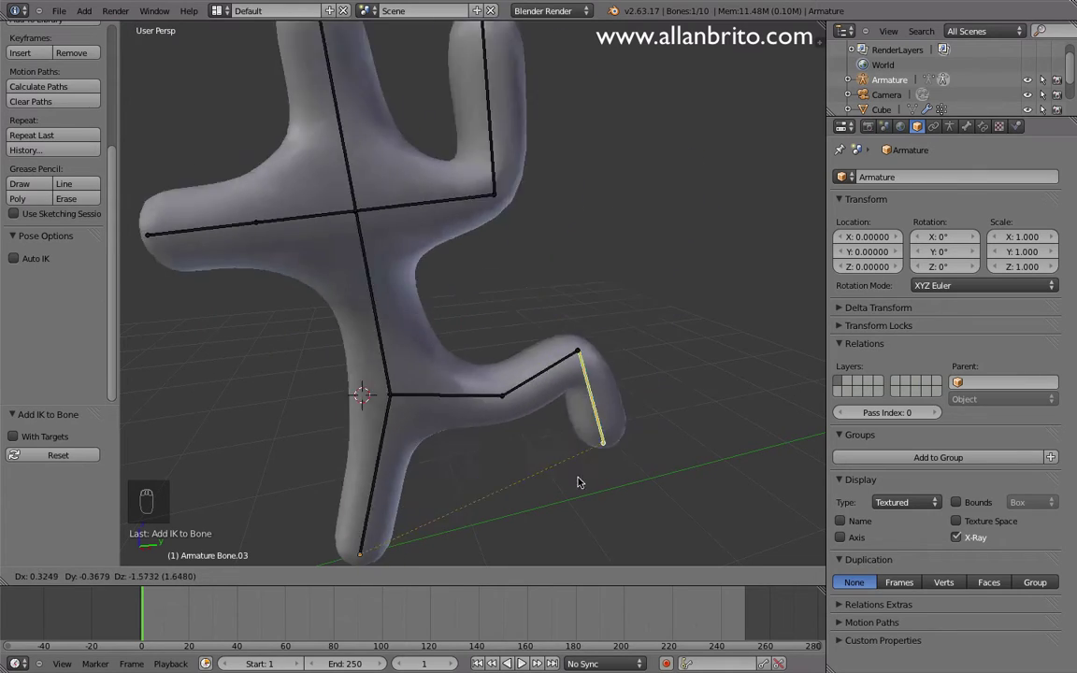
{"action": "key", "text": "Escape"}
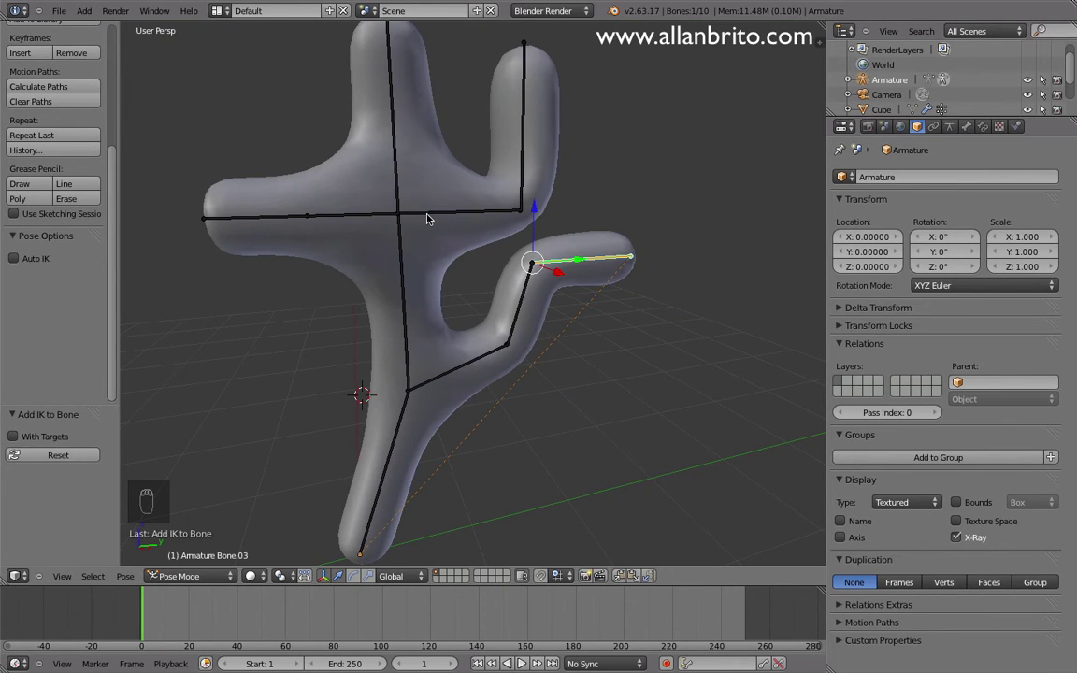
- Return to Object Mode and delete the skinned mesh and its armature
{"action": "key", "text": "Tab"}
{"action": "key", "text": "Tab"}
{"action": "key", "text": "Tab"}
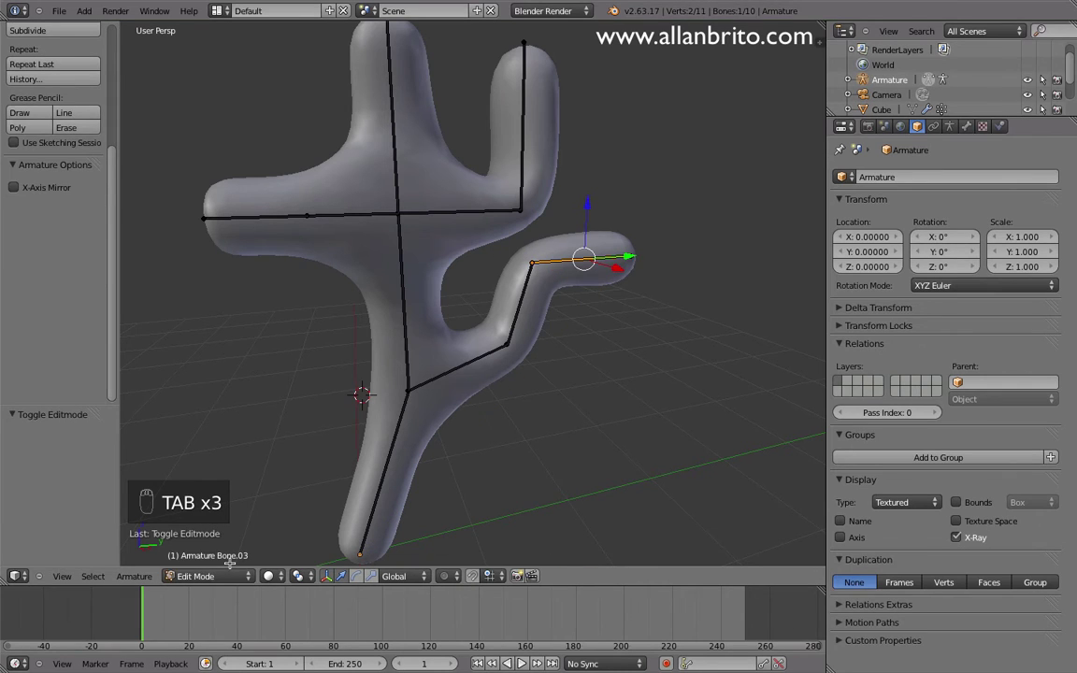
{"action": "left_click", "coordinate": [222, 577]}
{"action": "left_click", "coordinate": [200, 561]}
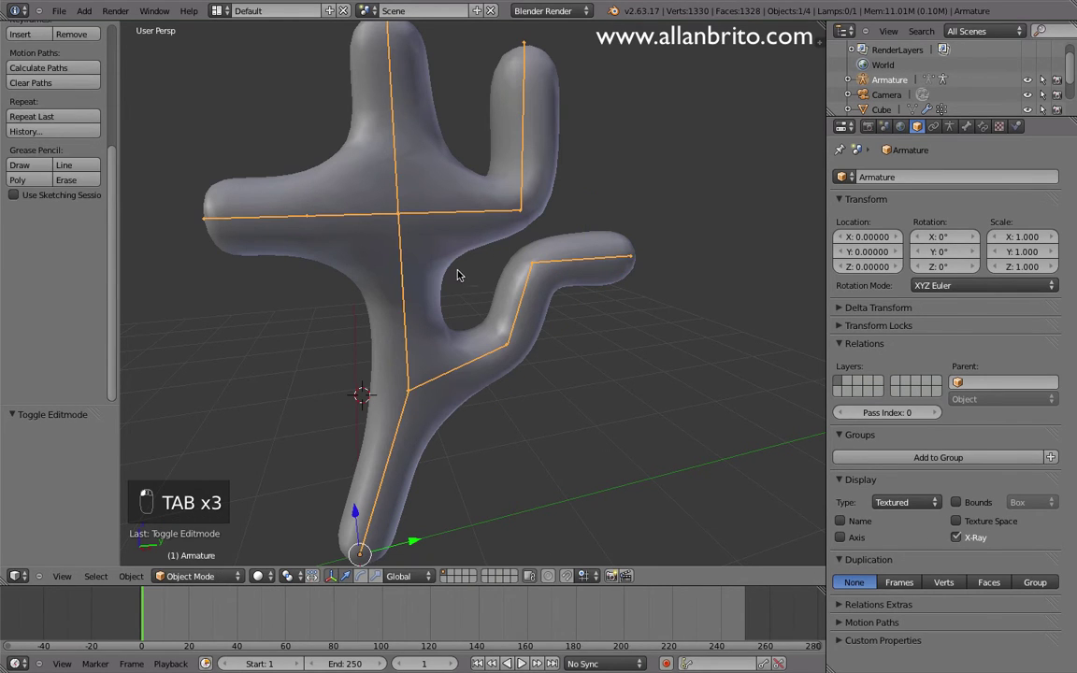
{"action": "right_click", "coordinate": [455, 252]}
{"action": "key", "text": "x"}
{"action": "left_click", "coordinate": [476, 255]}
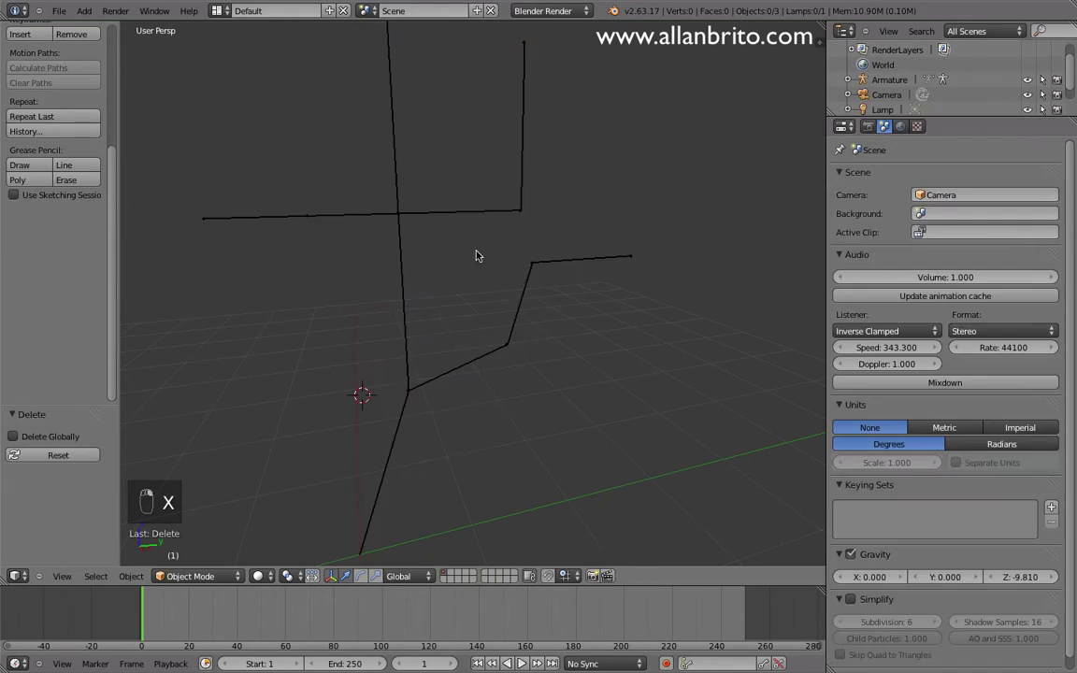
{"action": "right_click", "coordinate": [436, 212]}
{"action": "key", "text": "x"}
{"action": "left_click", "coordinate": [436, 212]}
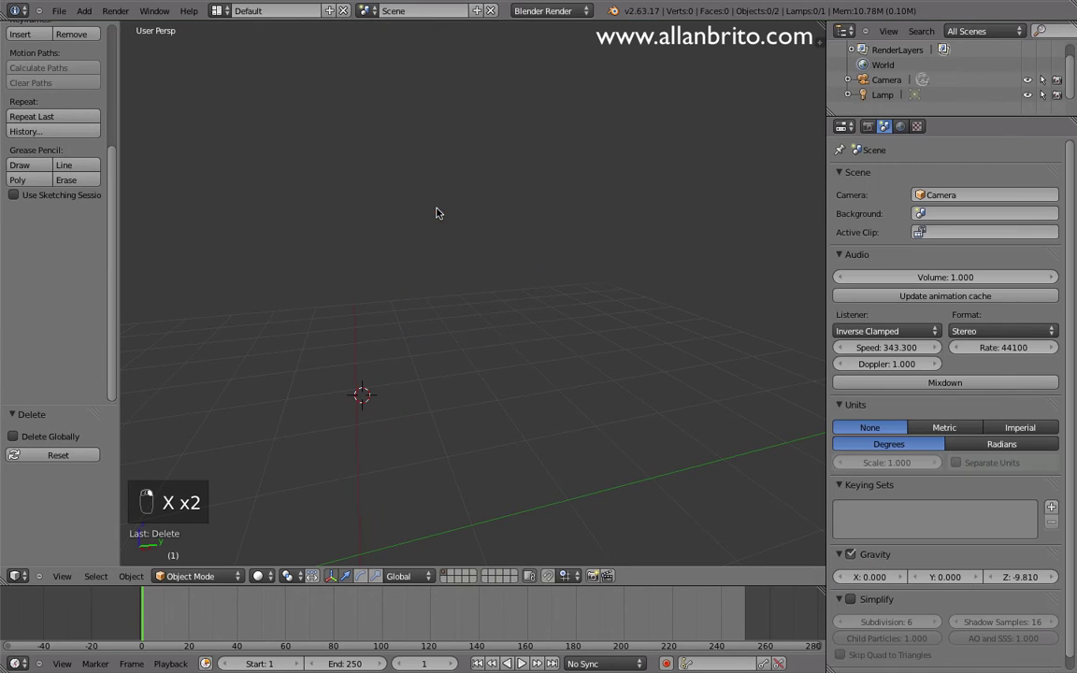
- Reset the 3D cursor to the world origin and add a cube there
{"action": "middle_click_drag", "start_coordinate": [458, 453], "coordinate": [482, 418]}
{"action": "key", "text": "shift+c"}
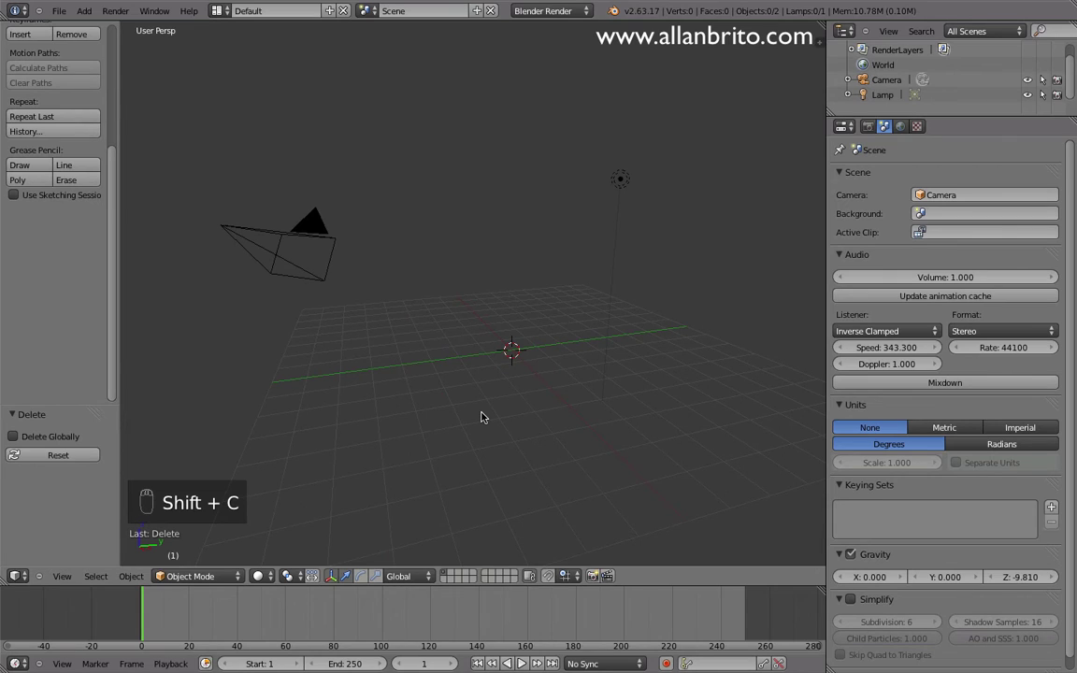
{"action": "key", "text": "shift+a"}
{"action": "mouse_move", "coordinate": [482, 414]}
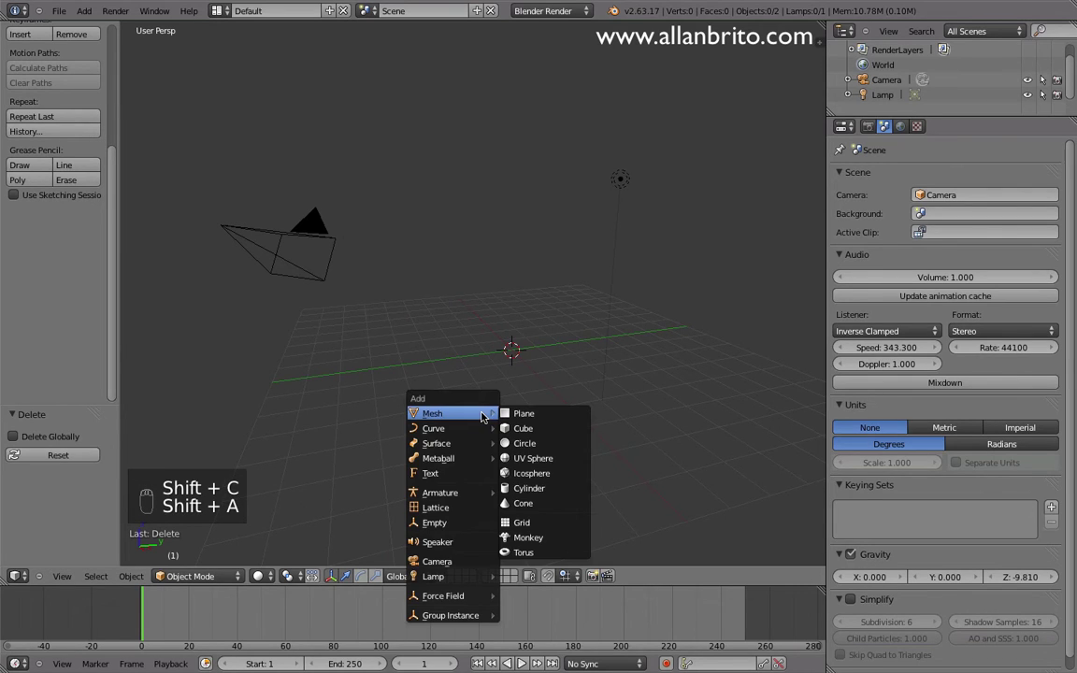
{"action": "left_click", "coordinate": [525, 428]}
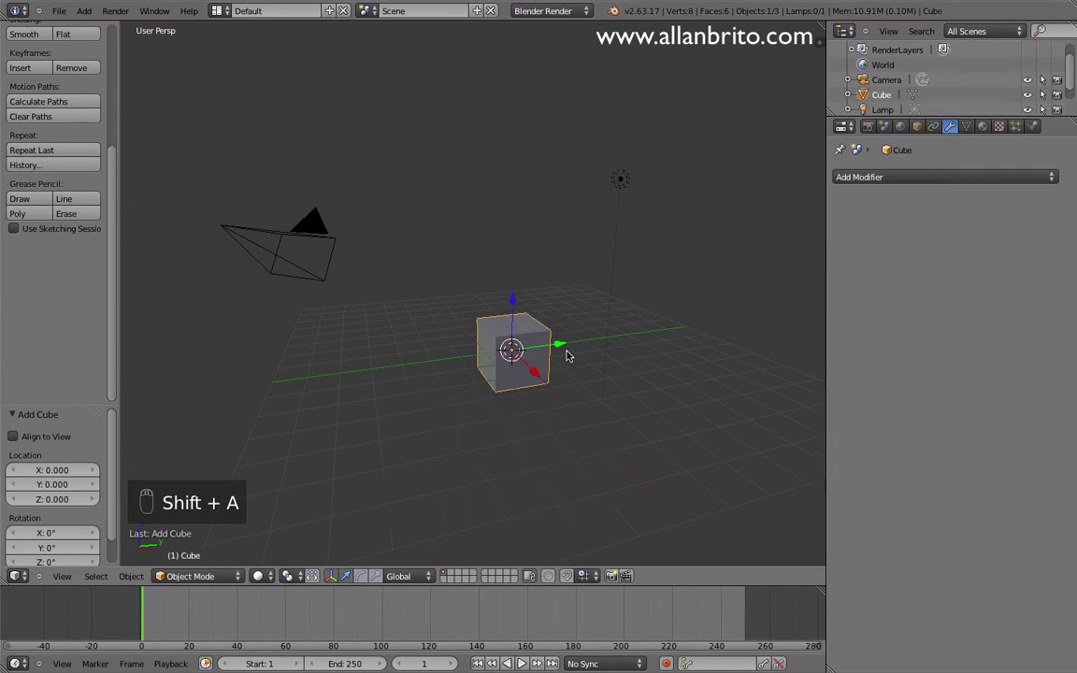
- Collapse the cube to a single vertex in Edit Mode by scaling it to 0 and removing doubles
{"action": "key", "text": "Tab"}
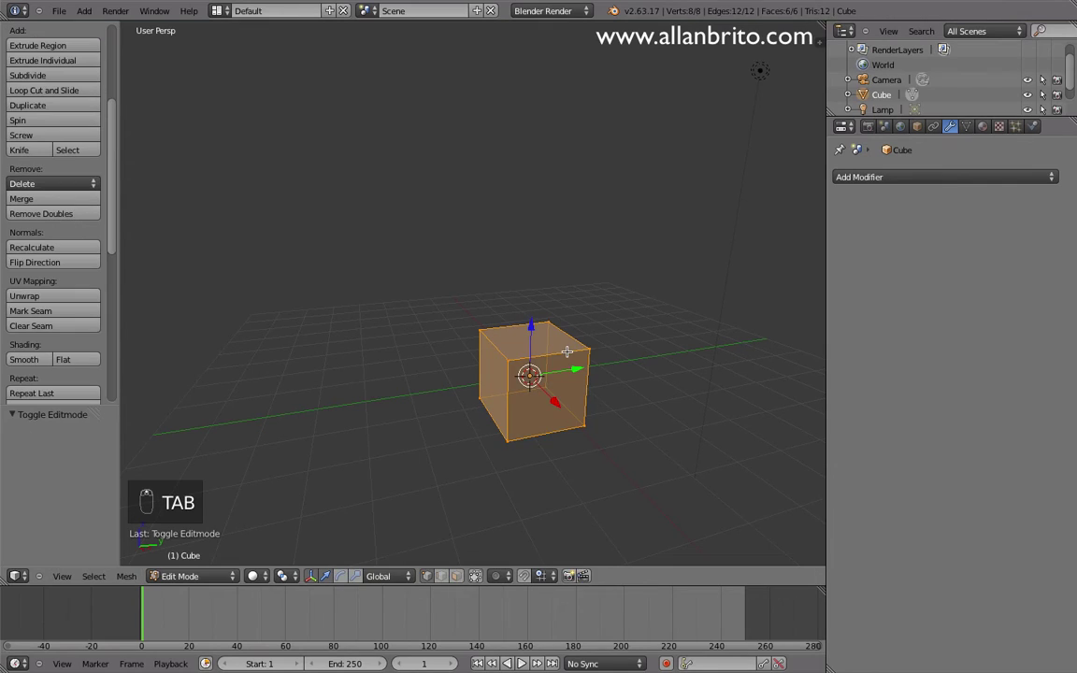
{"action": "key", "text": "s"}
{"action": "key", "text": "0"}
{"action": "left_click", "coordinate": [685, 358]}
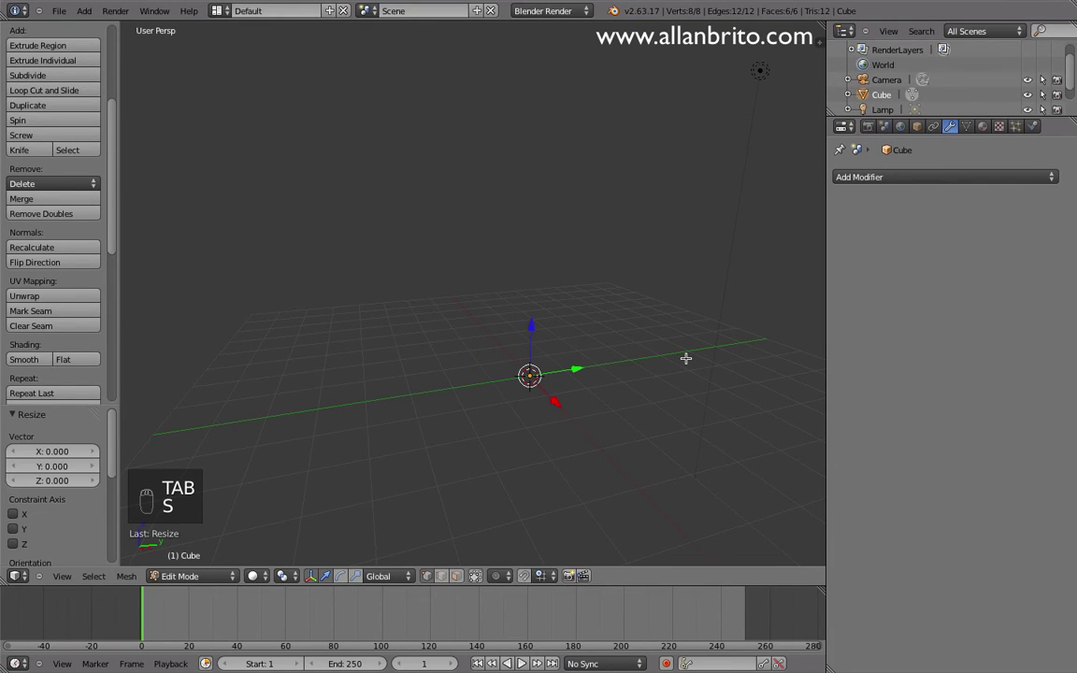
{"action": "key", "text": "w"}
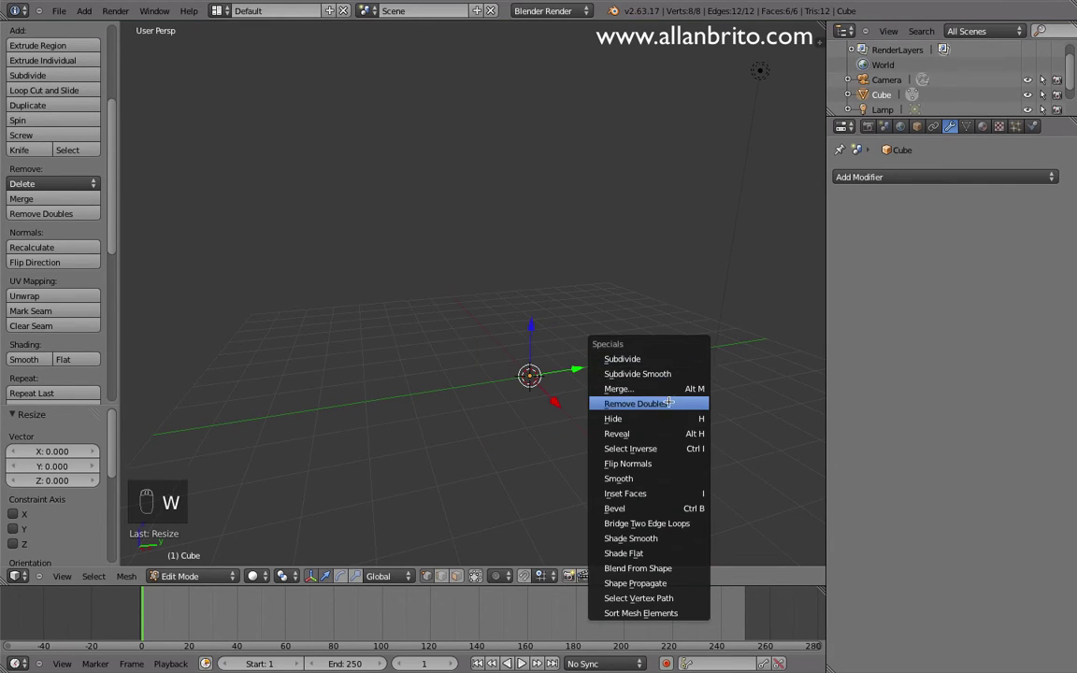
{"action": "left_click", "coordinate": [635, 403]}
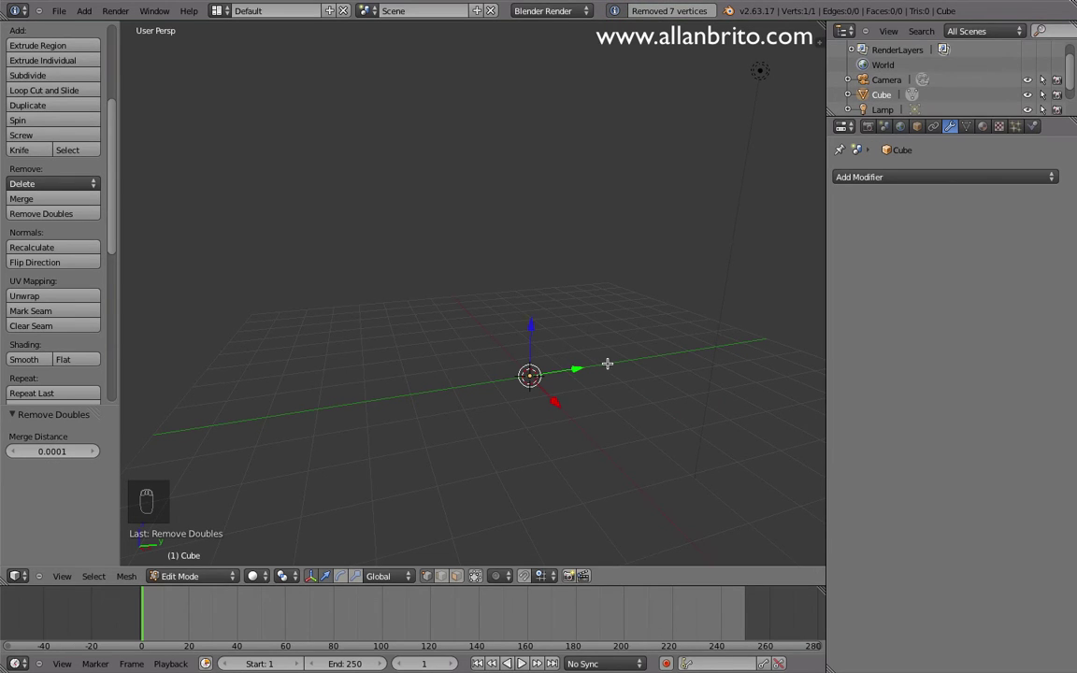
- Add a Skin modifier to the single vertex and extrude it about 2.24 units up along the Z axis
{"action": "middle_click_drag", "start_coordinate": [606, 364], "coordinate": [513, 286]}
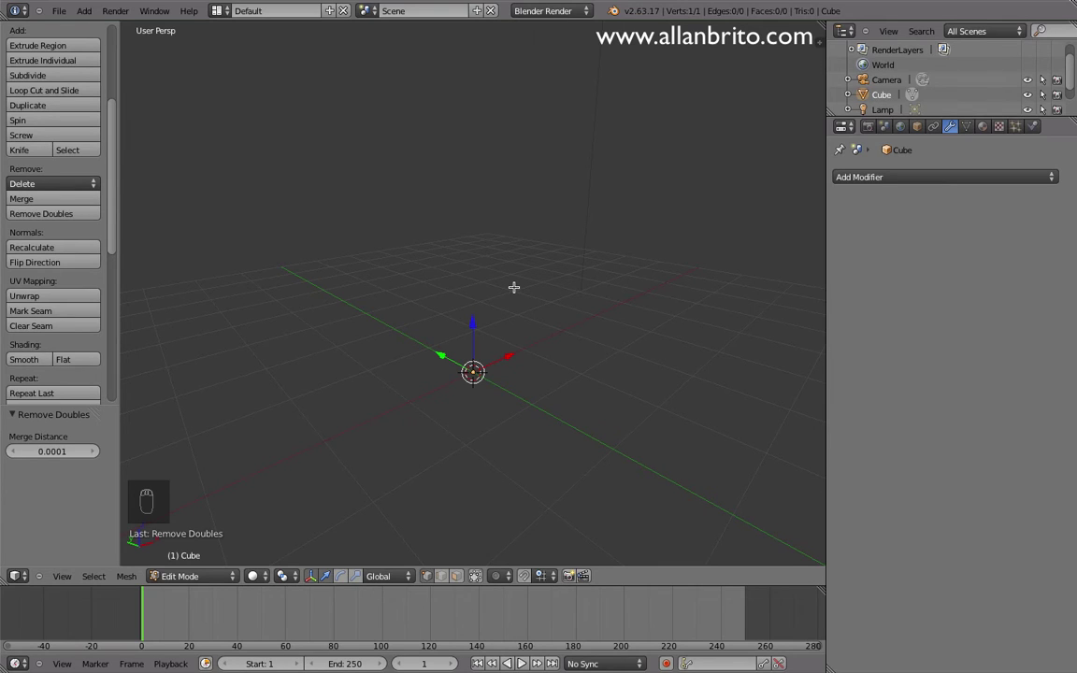
{"action": "left_click", "coordinate": [985, 176]}
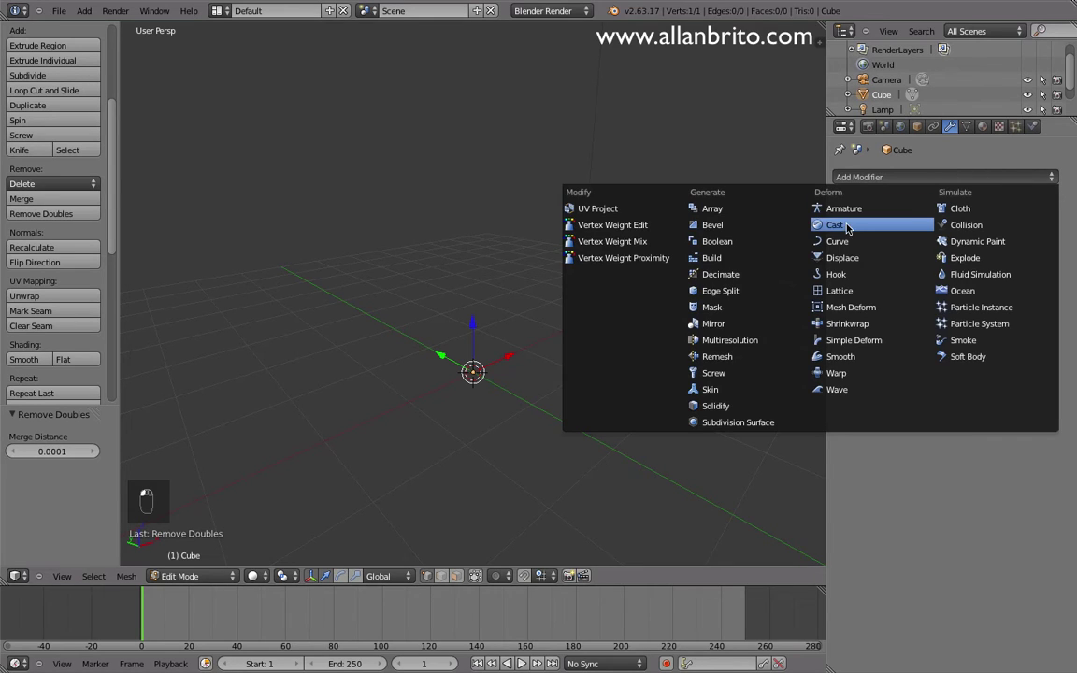
{"action": "left_click", "coordinate": [737, 389]}
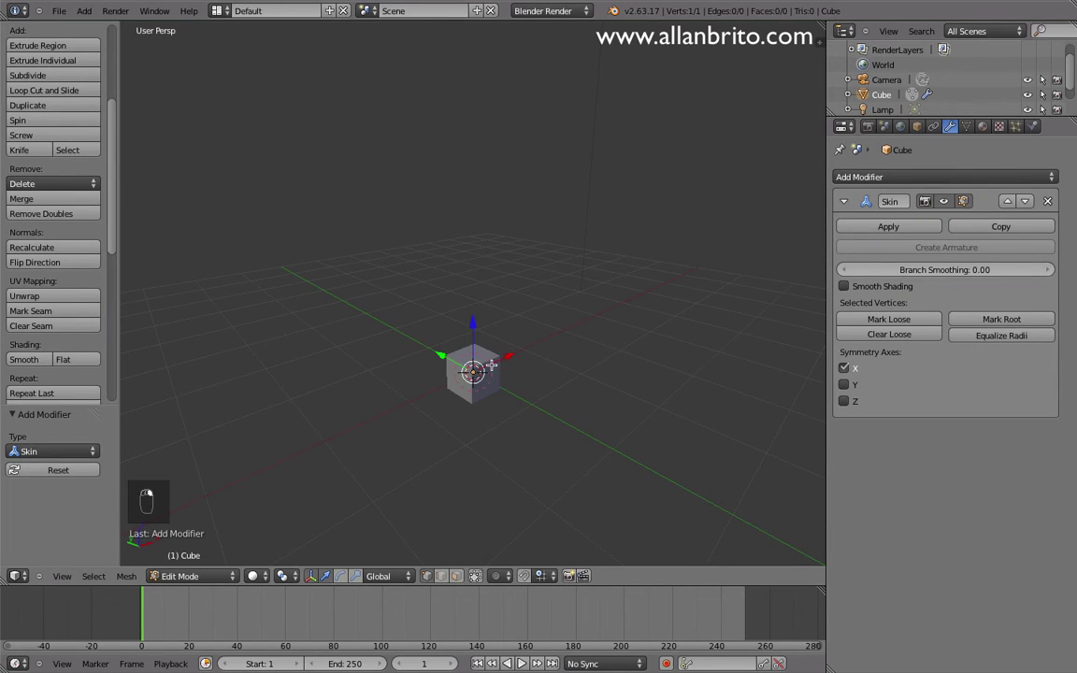
{"action": "key", "text": "e"}
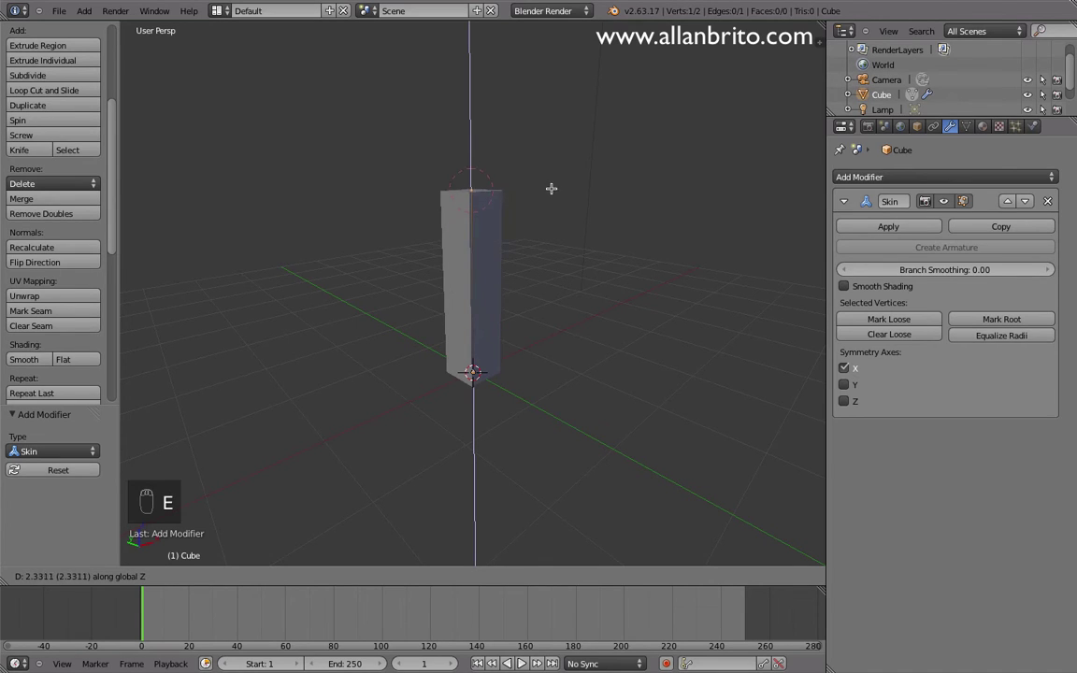
{"action": "left_click", "coordinate": [559, 202]}
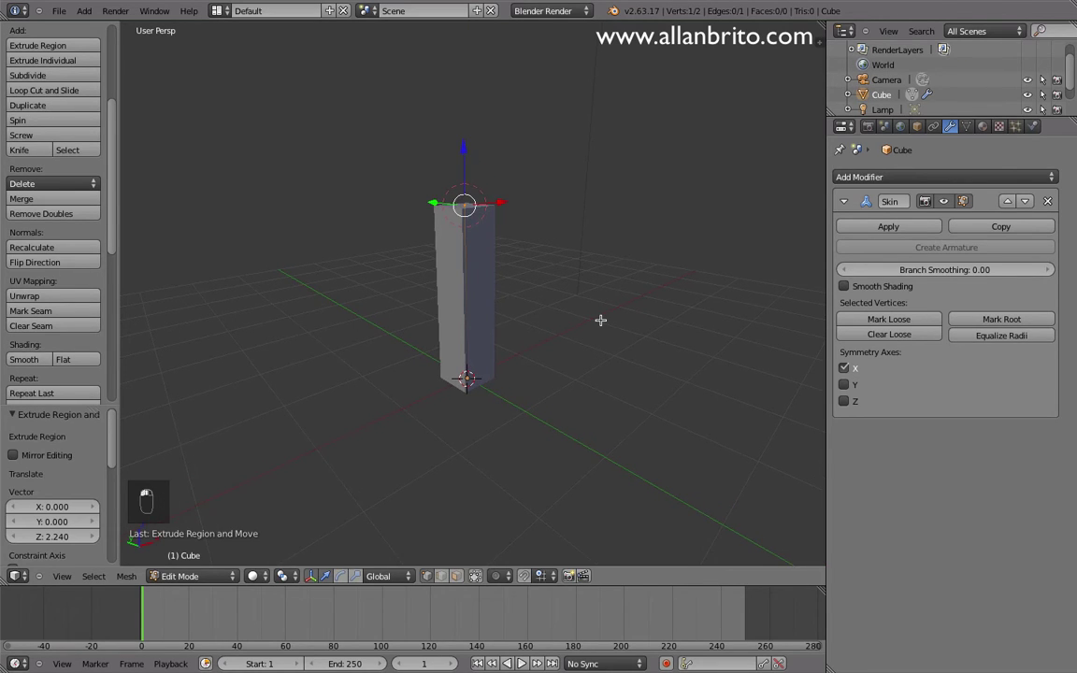
- Add a Mirror modifier to the skinned object in Object Mode and return to Edit Mode
{"action": "key", "text": "Tab"}
{"action": "left_click", "coordinate": [956, 177]}
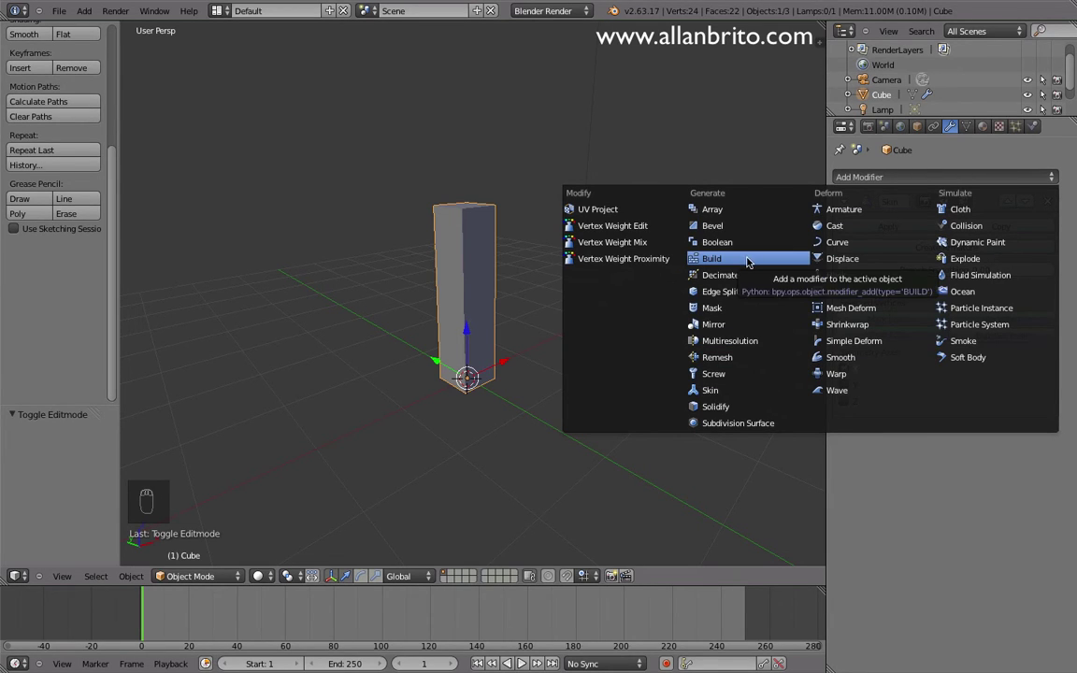
{"action": "left_click", "coordinate": [729, 324]}
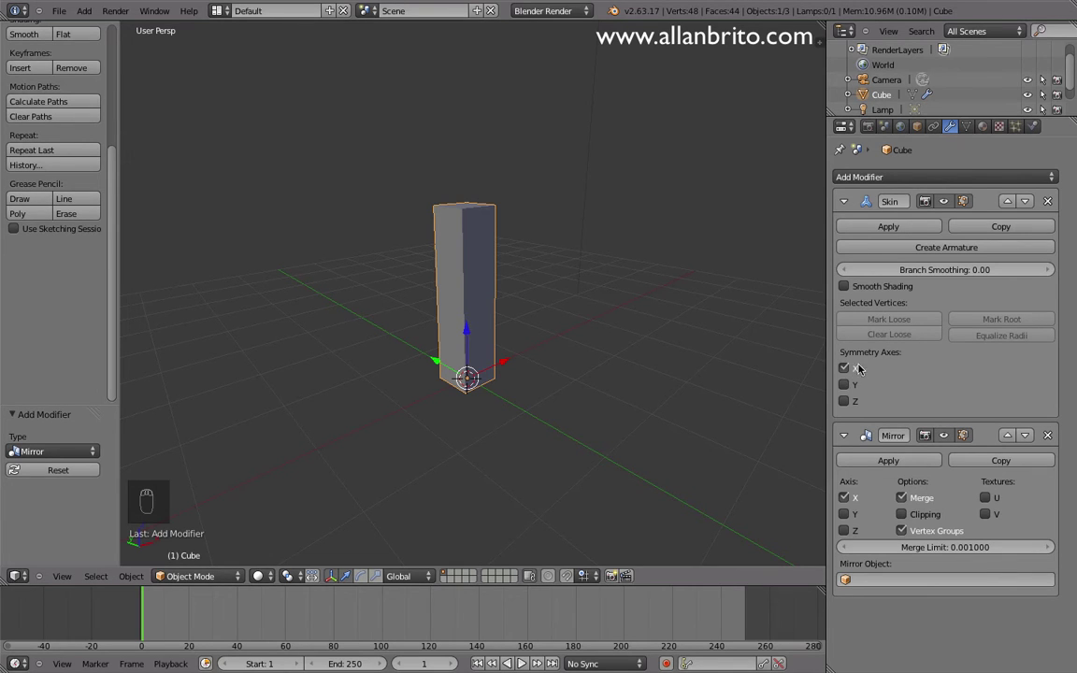
{"action": "key", "text": "Tab"}
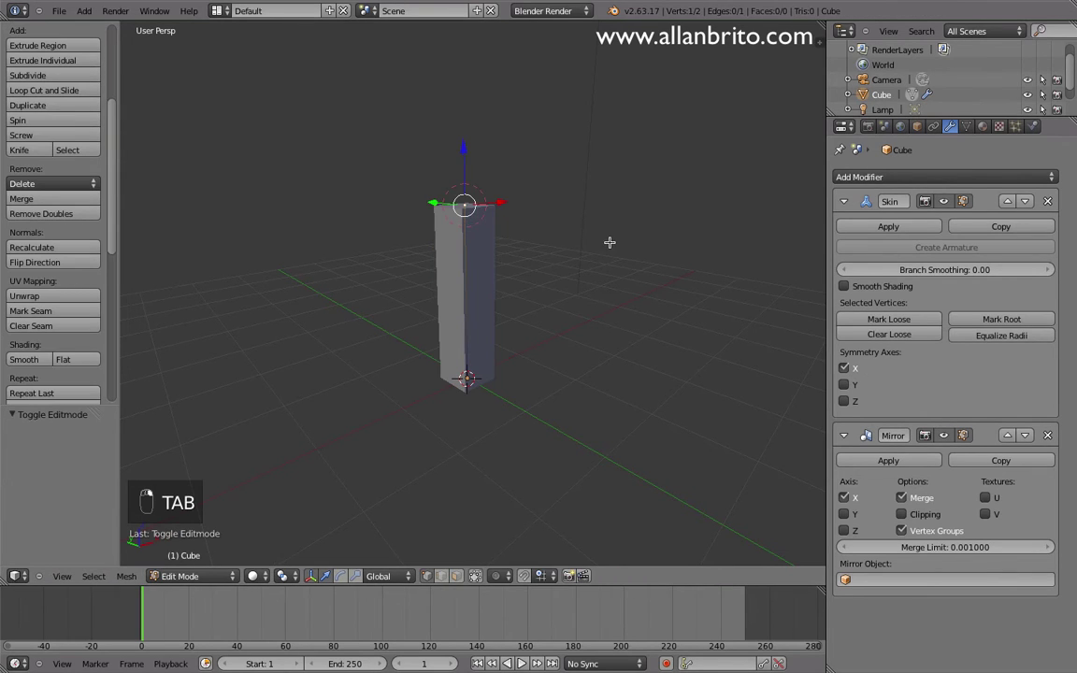
{"action": "middle_click_drag", "start_coordinate": [609, 242], "coordinate": [567, 391]}
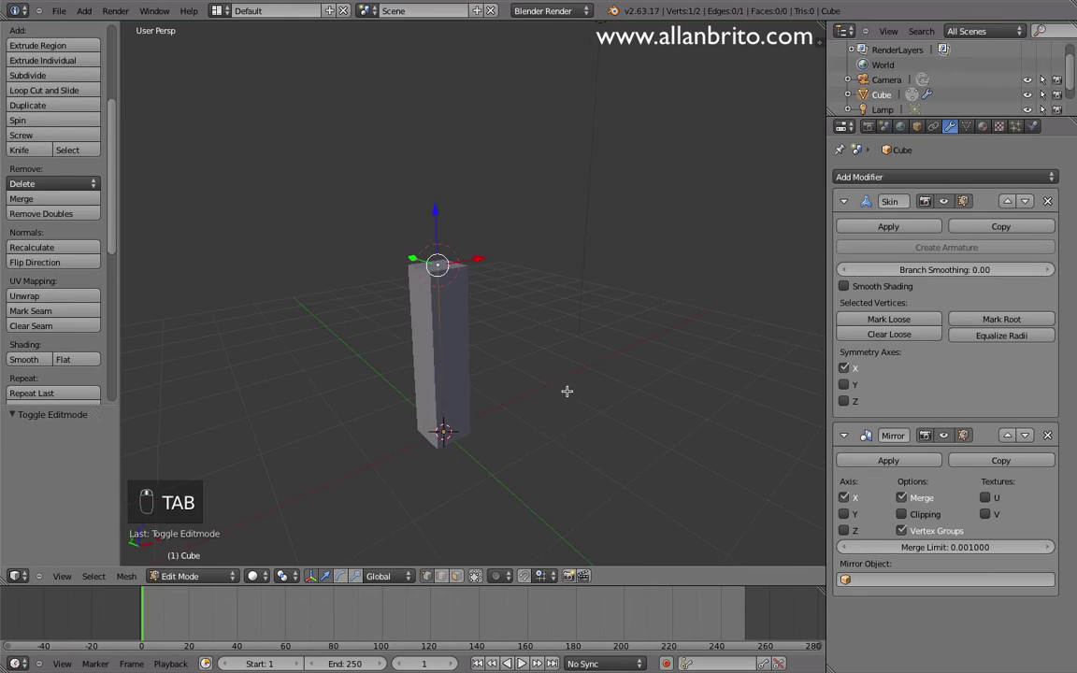
- Extrude a shoulder vertex about 1.38 units along X from the spine's top vertex and pull it back about 0.42 units
{"action": "key", "text": "e"}
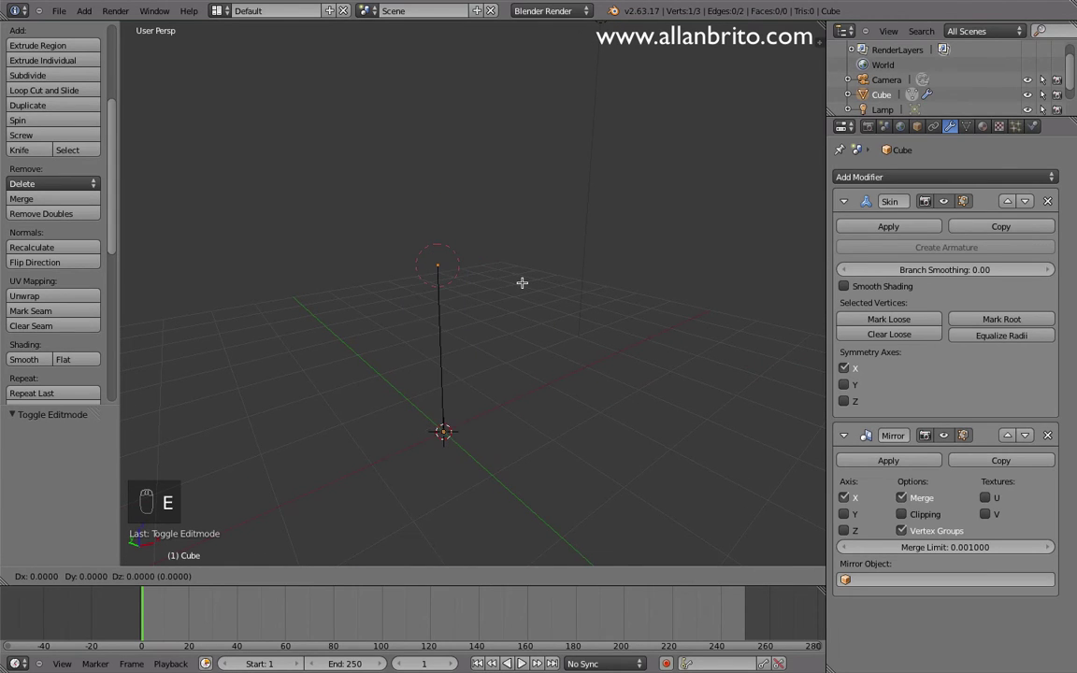
{"action": "key", "text": "x"}
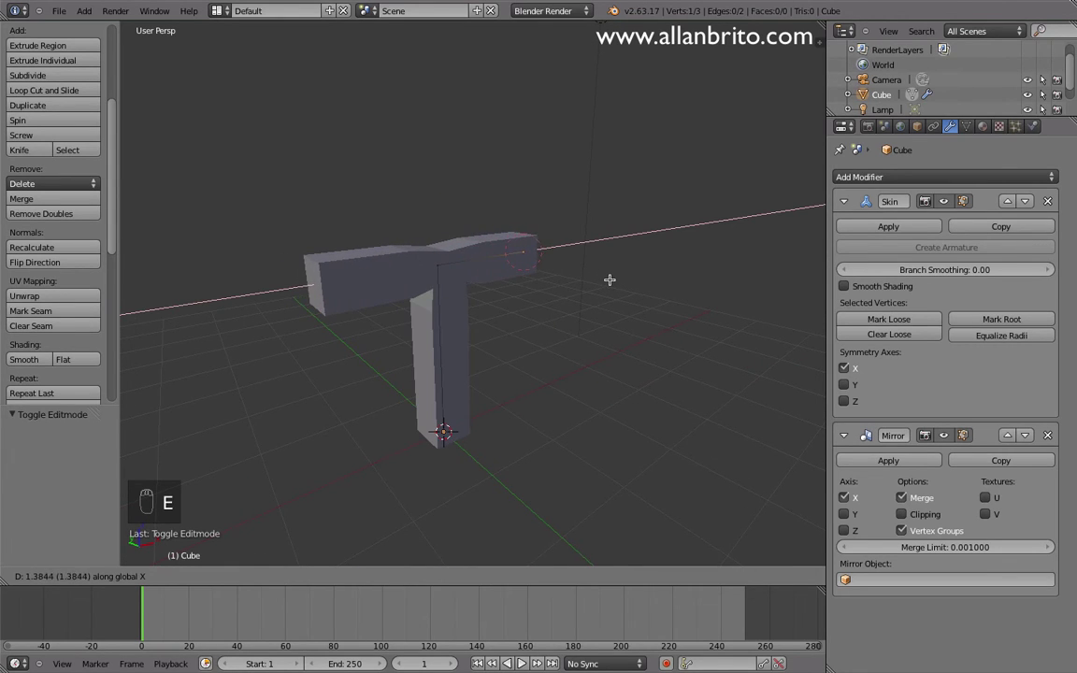
{"action": "left_click", "coordinate": [610, 279]}
{"action": "middle_click_drag", "start_coordinate": [609, 279], "coordinate": [633, 238]}
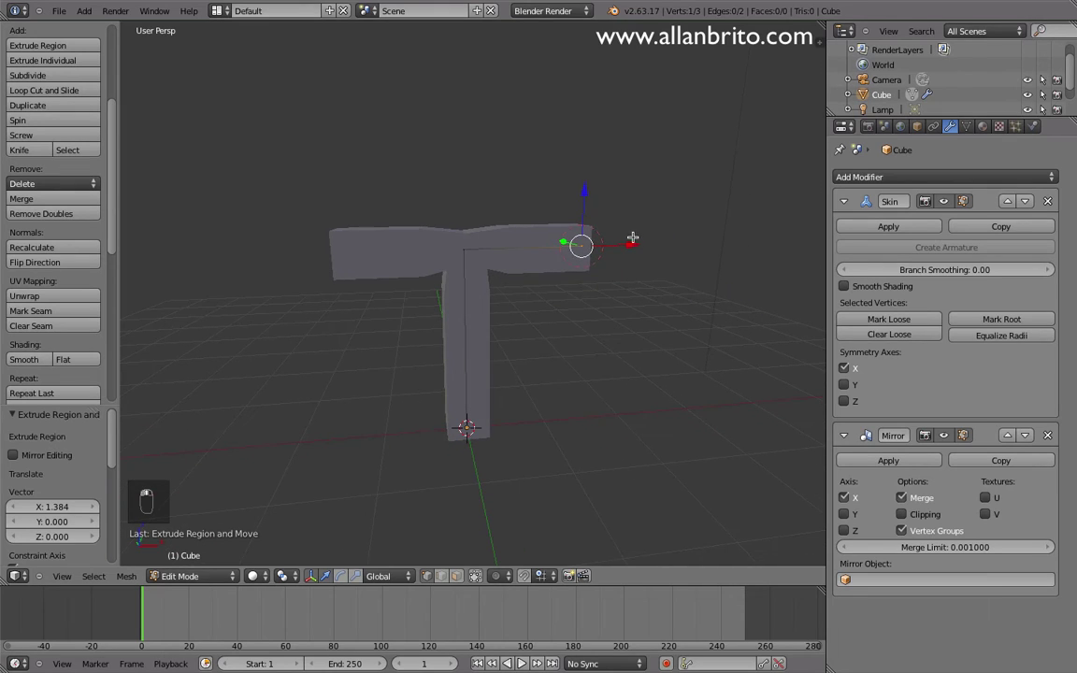
{"action": "left_click_drag", "start_coordinate": [629, 244], "coordinate": [577, 240]}
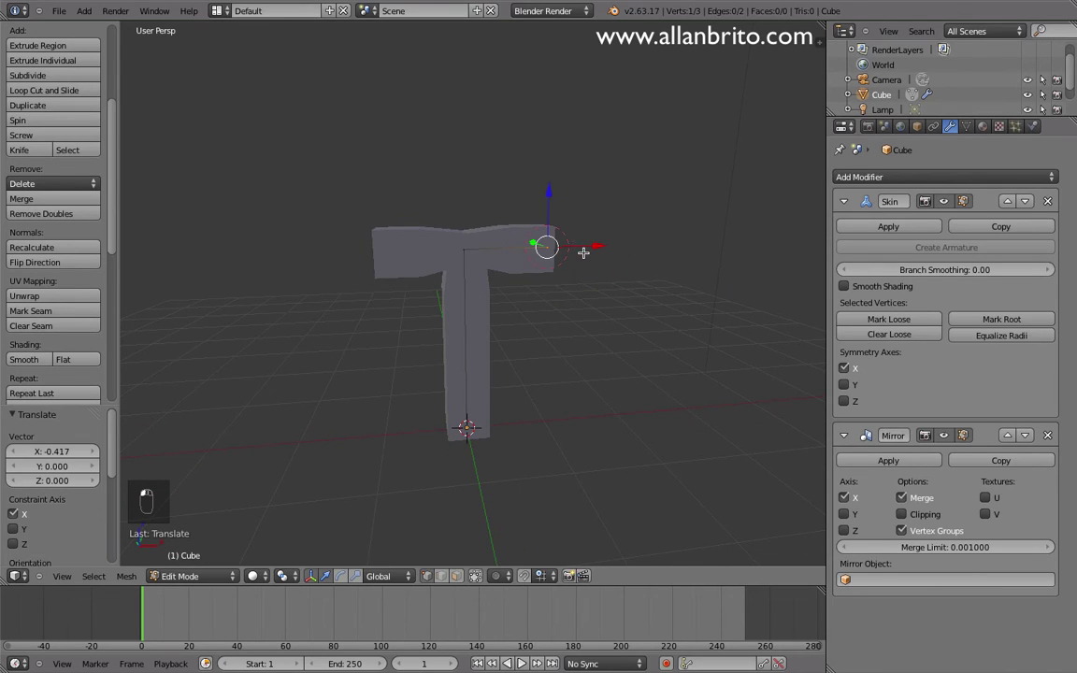
- Extrude the upper arm about 1.19 units down along Z from the shoulder vertex
{"action": "key", "text": "e"}
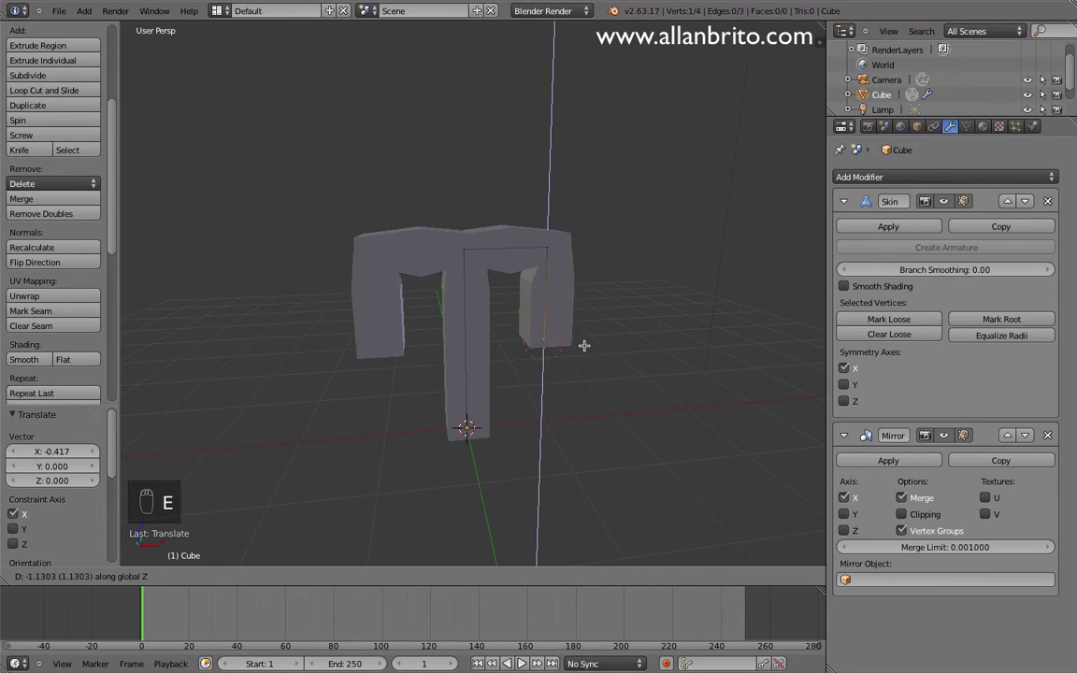
{"action": "left_click", "coordinate": [589, 348]}
{"action": "middle_click_drag", "start_coordinate": [562, 333], "coordinate": [300, 97]}
{"action": "middle_click_drag", "start_coordinate": [575, 263], "coordinate": [641, 238]}
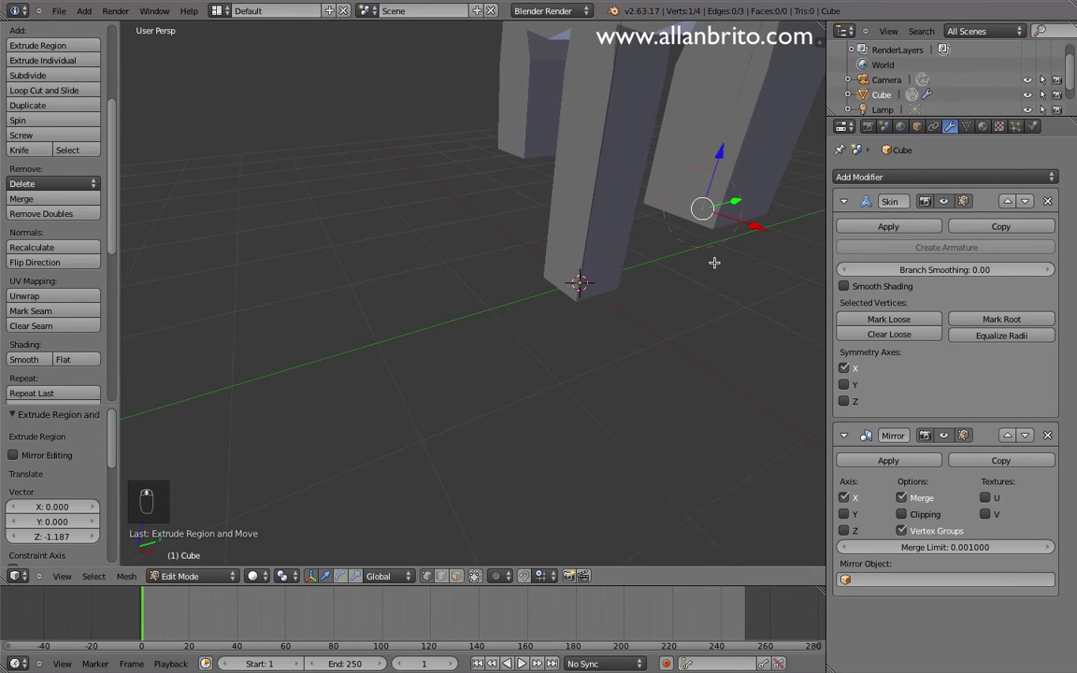
- Extrude the forearm forward along negative Y and adjust its end vertex, lowering it and pulling it back about 0.48 units along Y
{"action": "key", "text": "e"}
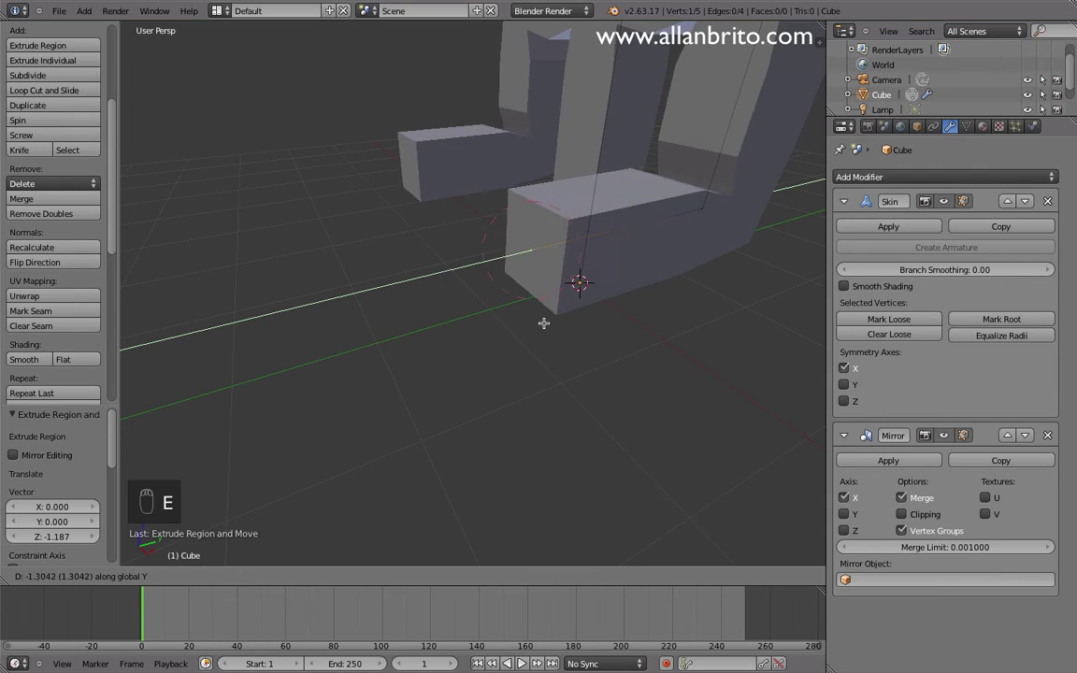
{"action": "left_click", "coordinate": [512, 323]}
{"action": "left_click_drag", "start_coordinate": [497, 214], "coordinate": [495, 338]}
{"action": "left_click_drag", "start_coordinate": [545, 368], "coordinate": [623, 343]}
{"action": "scroll", "coordinate": [610, 253], "scroll_direction": "down", "scroll_amount": 2}
{"action": "middle_click_drag", "start_coordinate": [505, 234], "coordinate": [628, 245]}
- Extrude a hip vertex down along Z from the spine's lowest vertex and move it about 0.86 units outward along X
{"action": "middle_click_drag", "start_coordinate": [373, 348], "coordinate": [431, 224], "text": "shift"}
{"action": "right_click", "coordinate": [421, 234]}
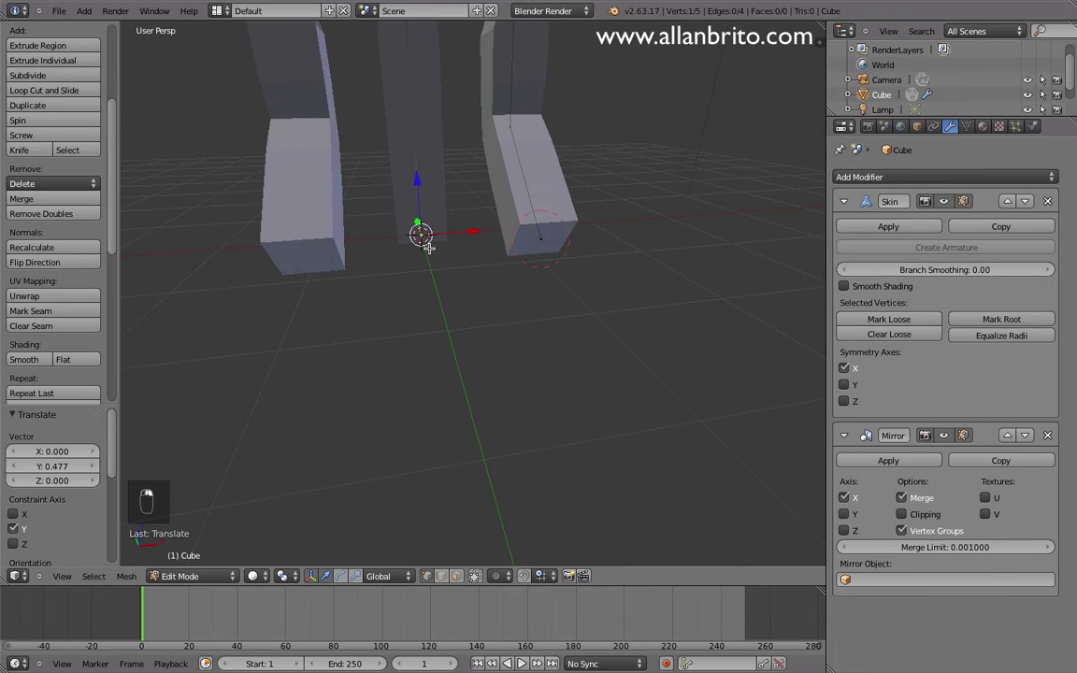
{"action": "key", "text": "e"}
{"action": "key", "text": "z"}
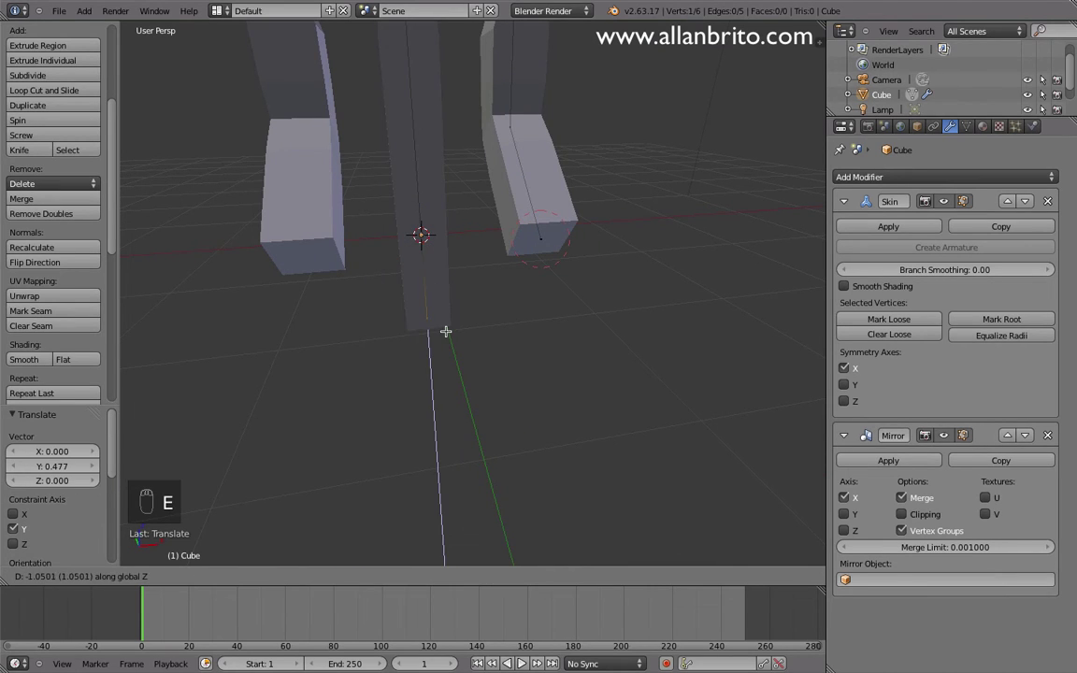
{"action": "left_click", "coordinate": [448, 333]}
{"action": "left_click_drag", "start_coordinate": [467, 322], "coordinate": [547, 318]}
{"action": "middle_click_drag", "start_coordinate": [555, 384], "coordinate": [574, 271]}
- Extrude two leg segments down along Z from the hip vertex, about 2.3 and 3.05 units long
{"action": "key", "text": "e"}
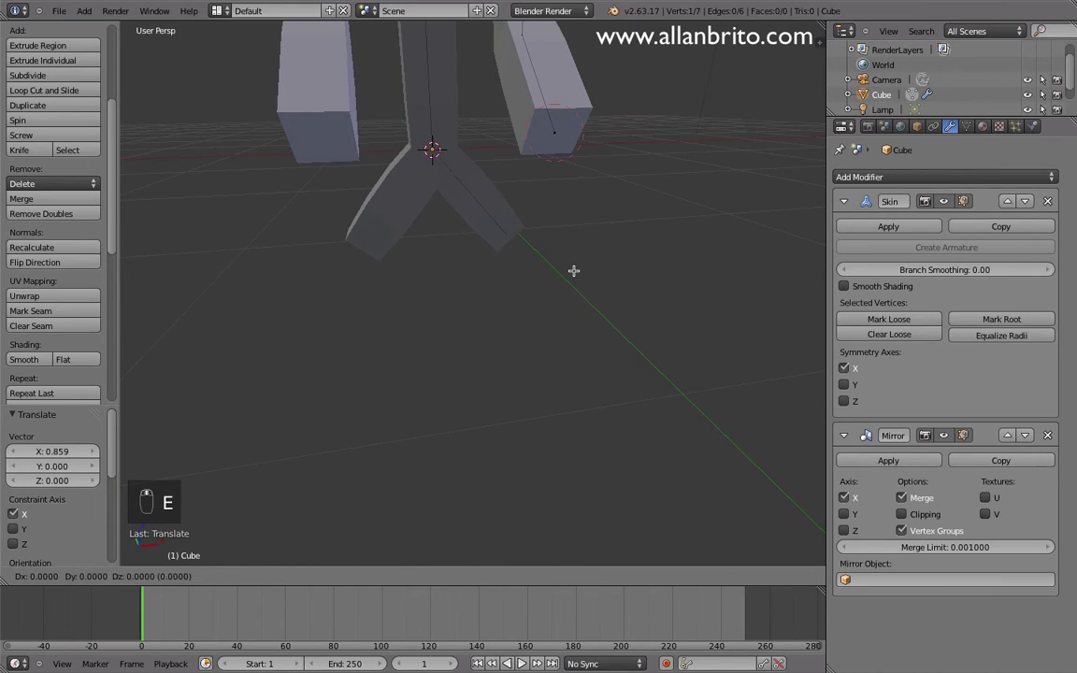
{"action": "left_click", "coordinate": [605, 422]}
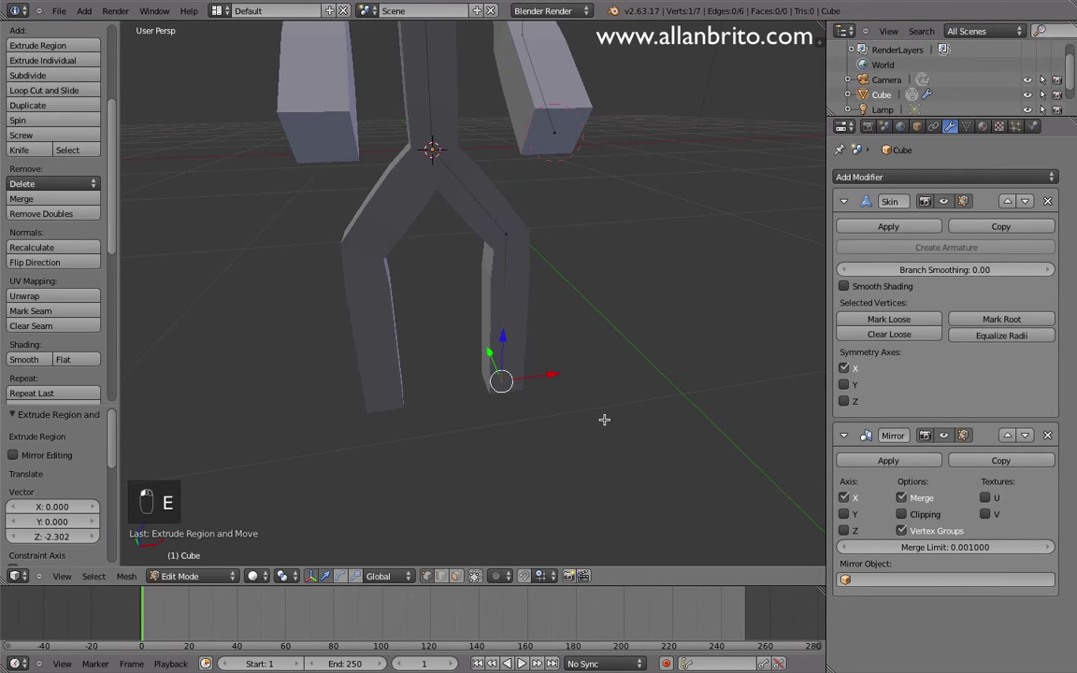
{"action": "key", "text": "e"}
{"action": "left_click", "coordinate": [620, 552]}
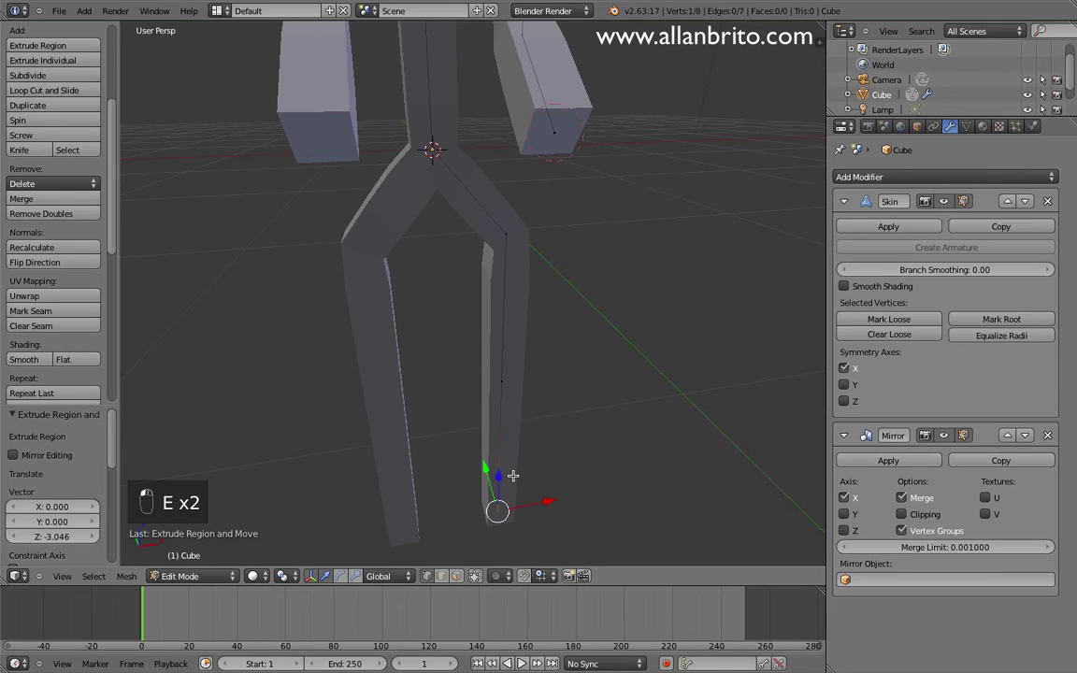
{"action": "middle_click_drag", "start_coordinate": [620, 552], "coordinate": [507, 423]}
- Extrude the foot about 1.42 units forward along negative Y from the ankle vertex
{"action": "key", "text": "e"}
{"action": "left_click", "coordinate": [531, 382]}
{"action": "scroll", "coordinate": [446, 359], "scroll_direction": "down", "scroll_amount": 4}
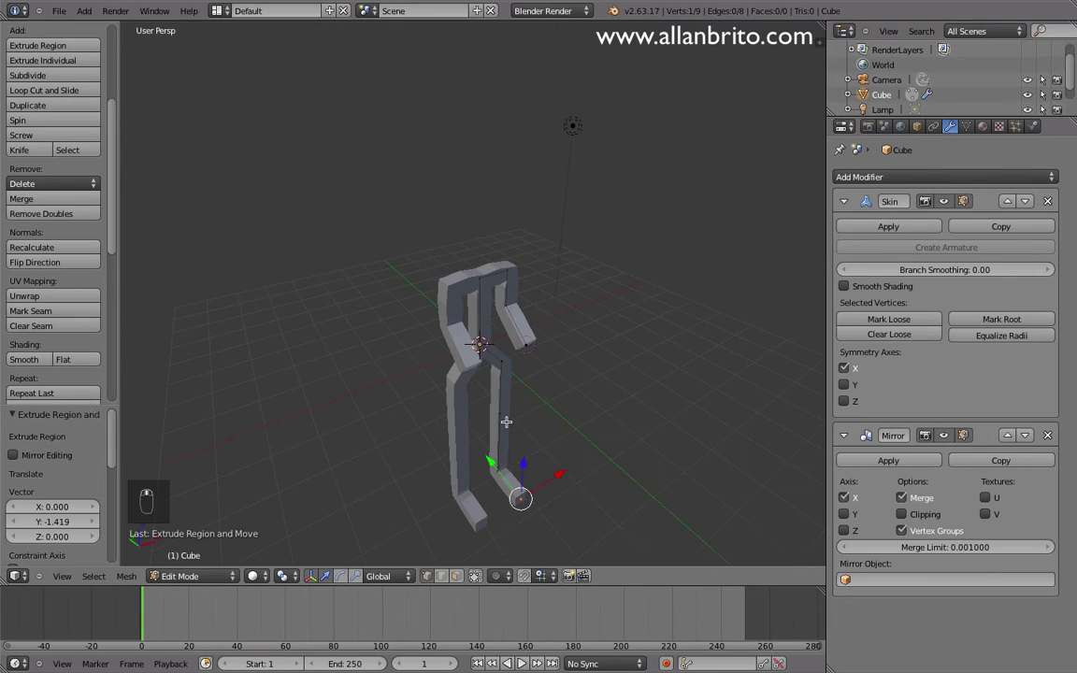
- Extrude the neck about 0.99 units up along Z from the spine's top vertex, and the head about 0.87 units above it
{"action": "scroll", "coordinate": [503, 346], "scroll_direction": "up", "scroll_amount": 3}
{"action": "right_click", "coordinate": [486, 261]}
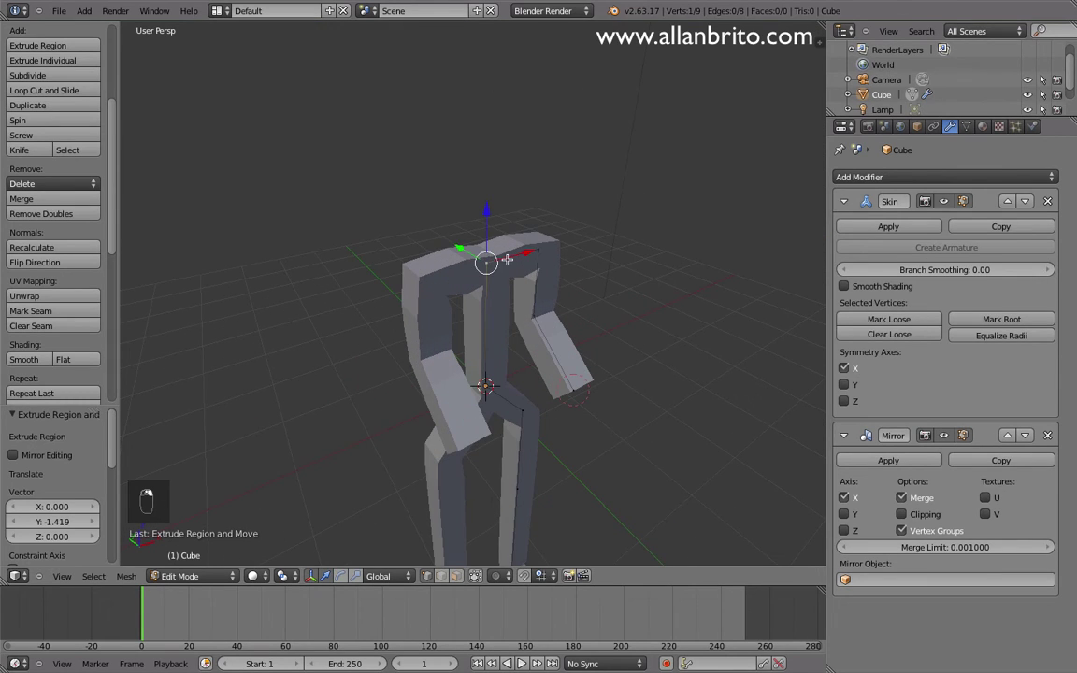
{"action": "key", "text": "e"}
{"action": "middle_click", "coordinate": [521, 191]}
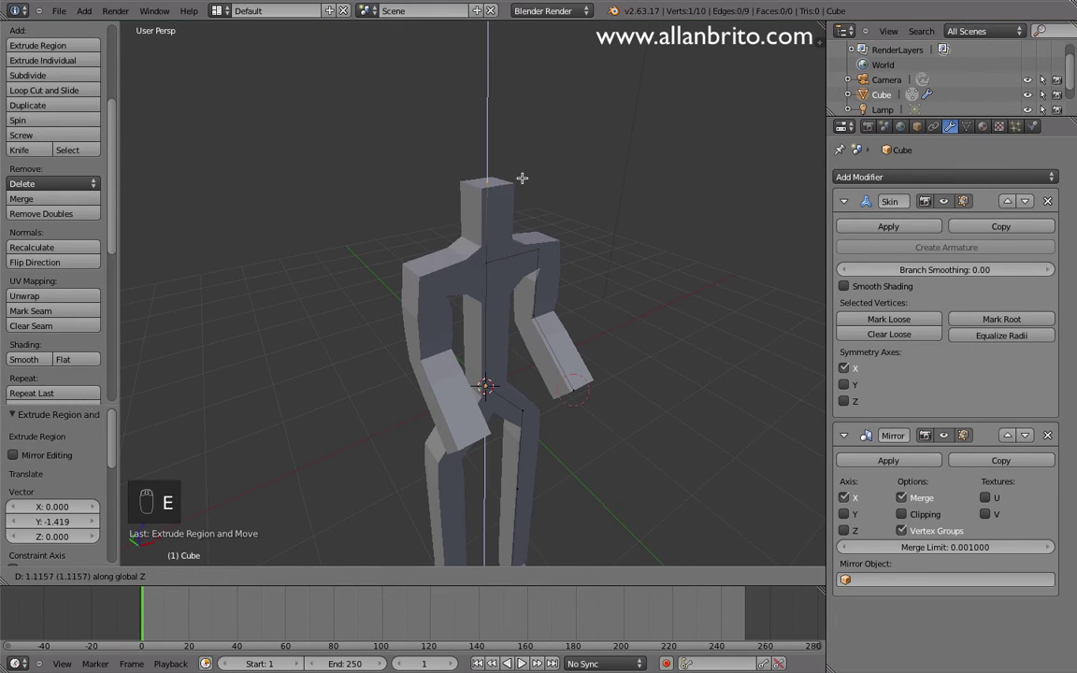
{"action": "left_click", "coordinate": [525, 190]}
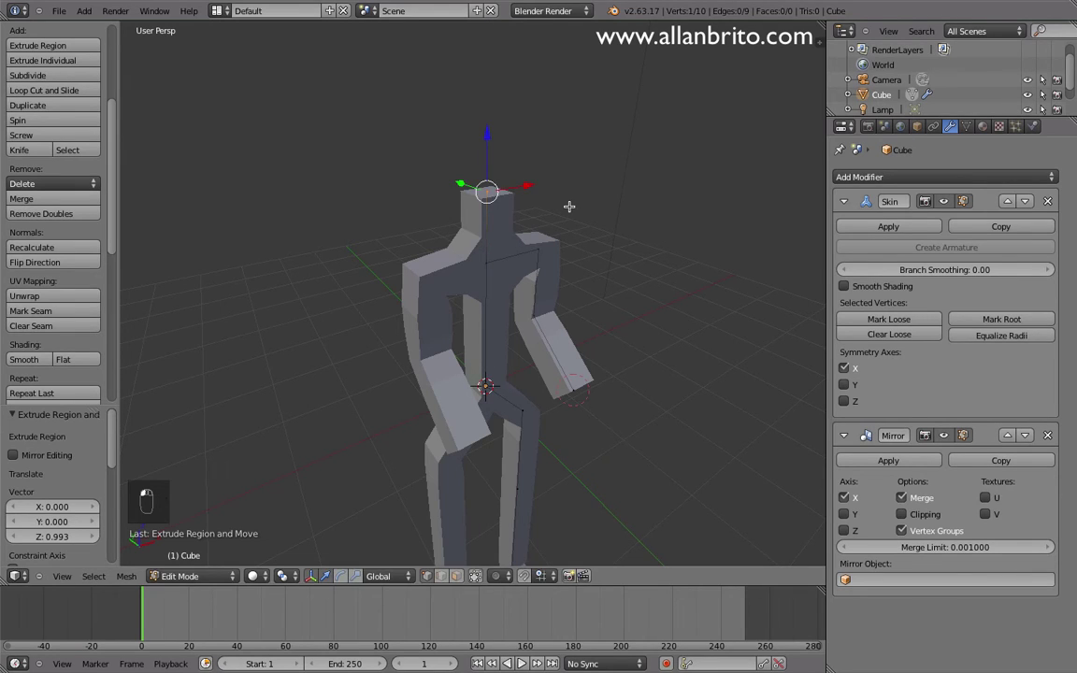
{"action": "key", "text": "e"}
{"action": "middle_click", "coordinate": [577, 178]}
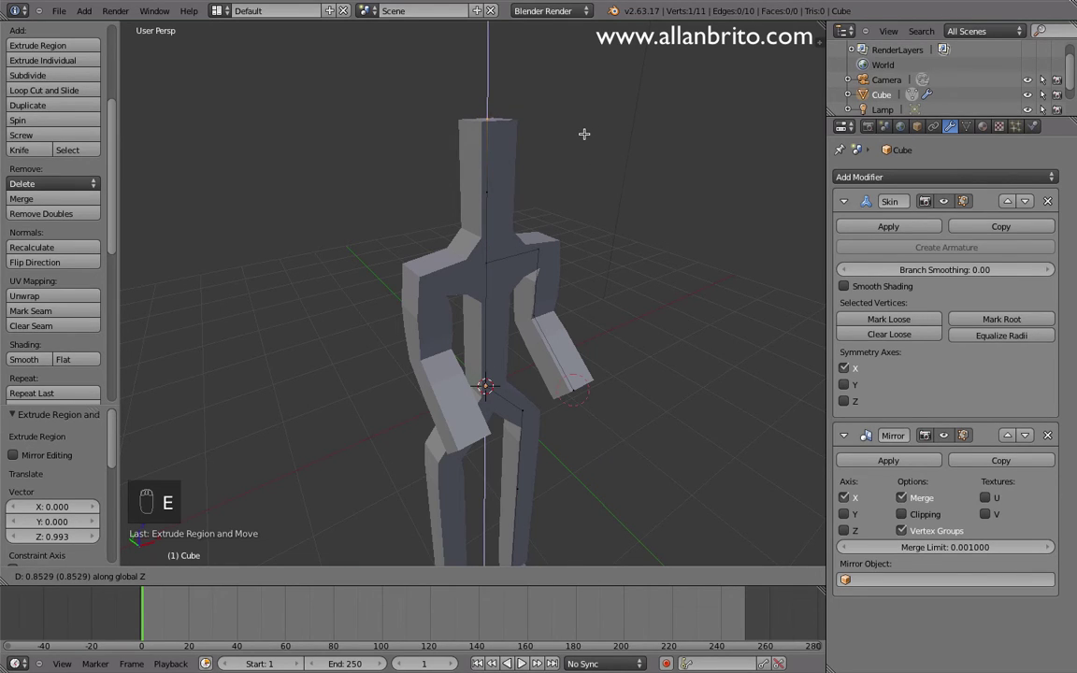
{"action": "left_click", "coordinate": [583, 132]}
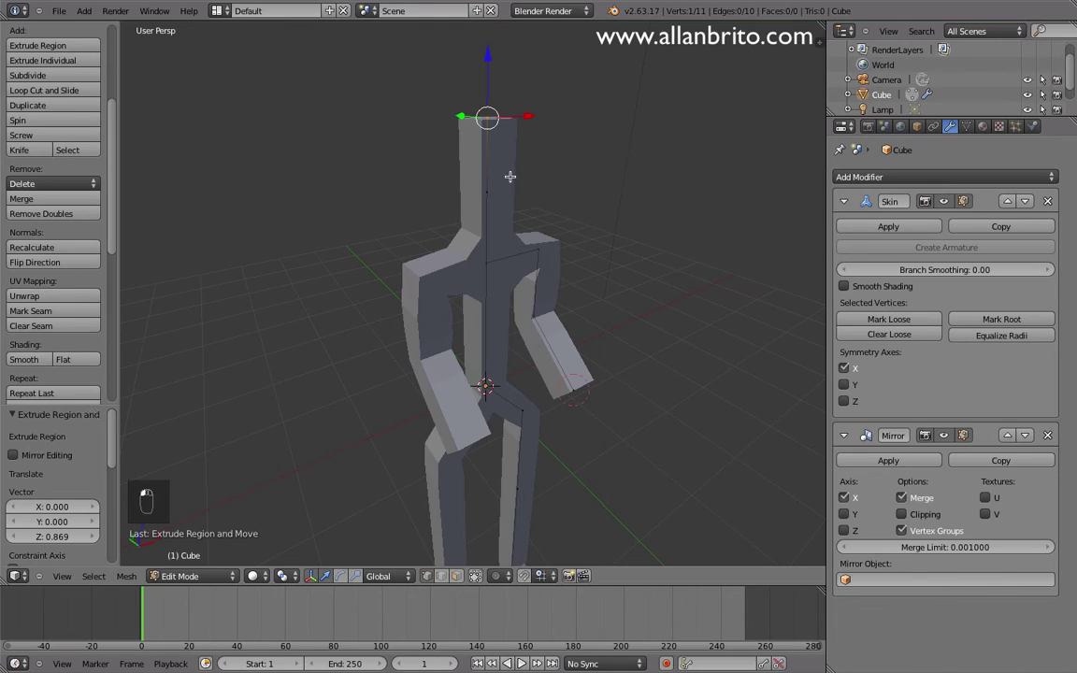
{"action": "middle_click_drag", "start_coordinate": [583, 178], "coordinate": [560, 304]}
{"action": "middle_click_drag", "start_coordinate": [494, 285], "coordinate": [530, 271]}
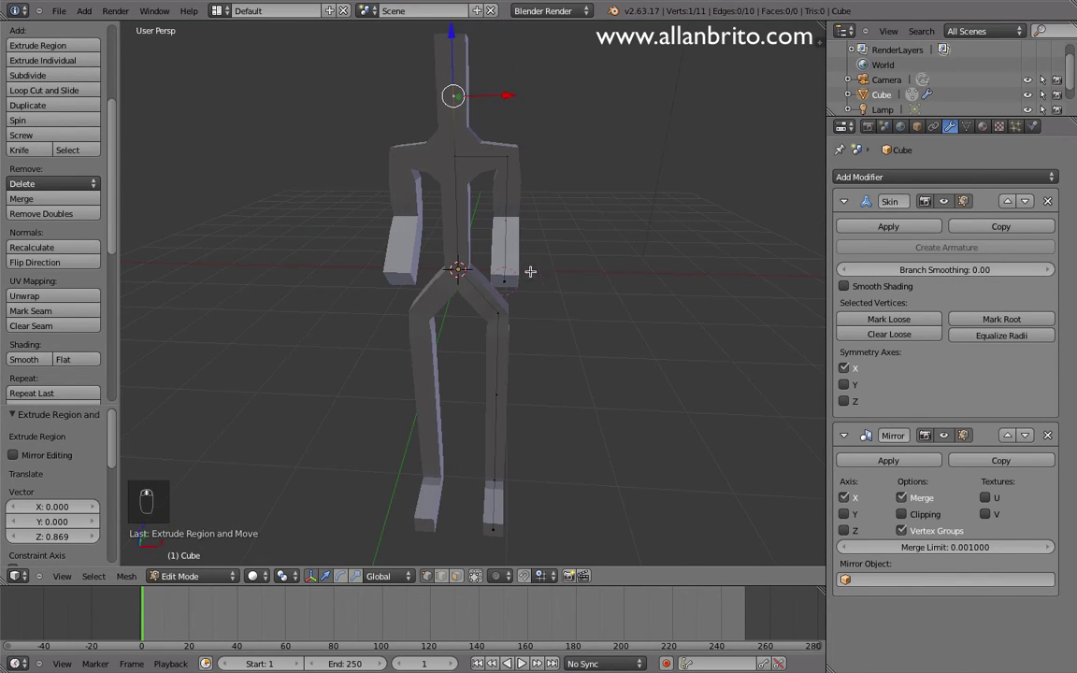
- Mark the pelvis vertex at the base of the spine as the skin root
{"action": "right_click", "coordinate": [459, 269]}
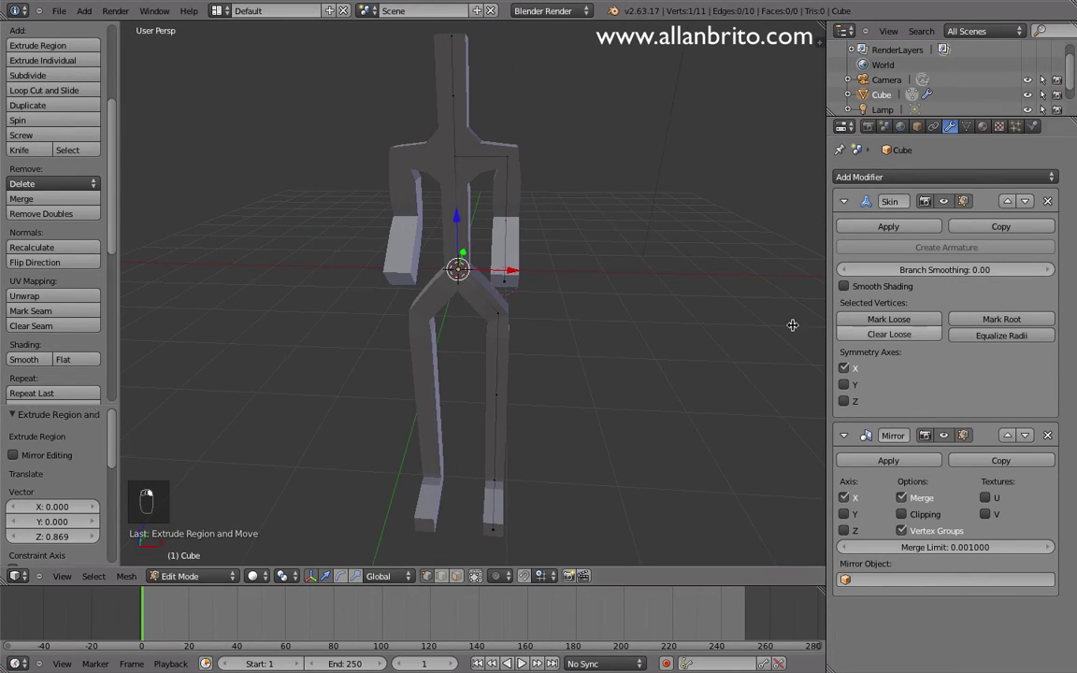
{"action": "left_click", "coordinate": [1024, 319]}
{"action": "middle_click_drag", "start_coordinate": [543, 285], "coordinate": [582, 299]}
- Lower the elbow vertex of the arm about 0.2 units along Z and select the hand vertex
{"action": "right_click", "coordinate": [485, 212]}
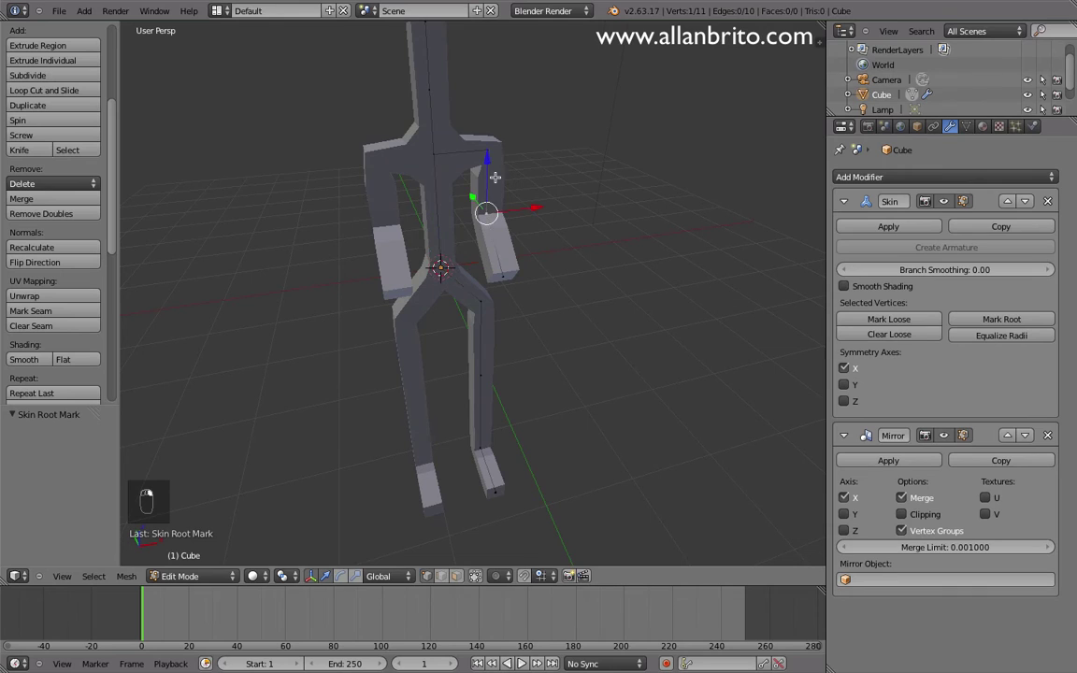
{"action": "left_click_drag", "start_coordinate": [486, 169], "coordinate": [553, 353]}
{"action": "right_click", "coordinate": [509, 276]}
{"action": "middle_click_drag", "start_coordinate": [553, 353], "coordinate": [239, 336]}
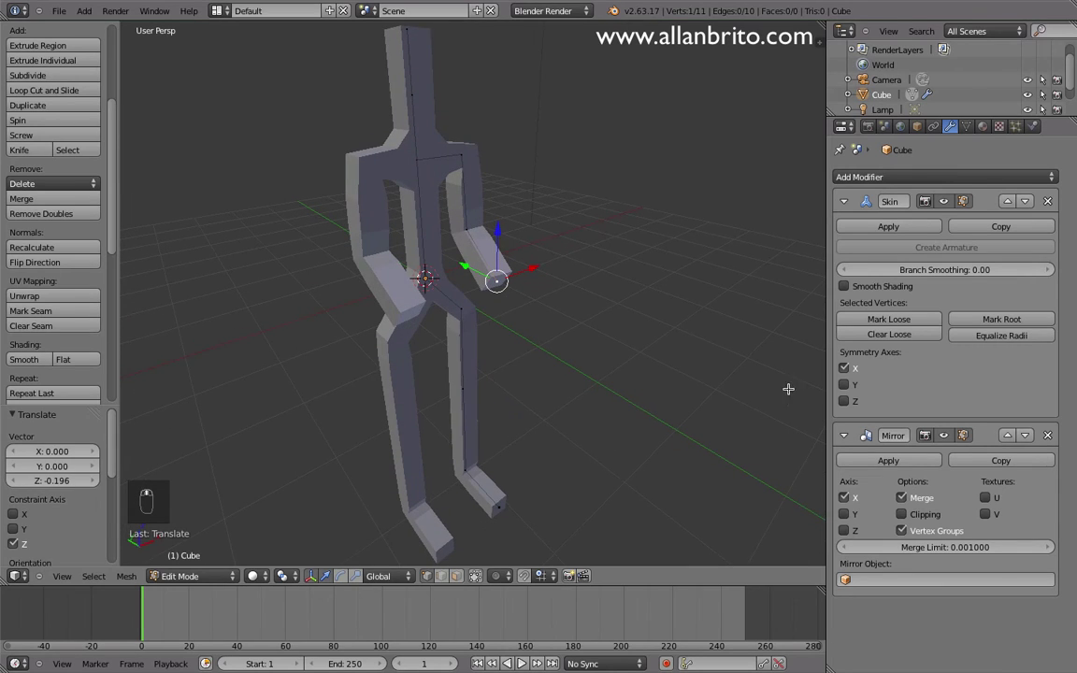
- Add a Subdivision Surface modifier to the figure and set its View subdivisions to 2
{"action": "left_click", "coordinate": [883, 178]}
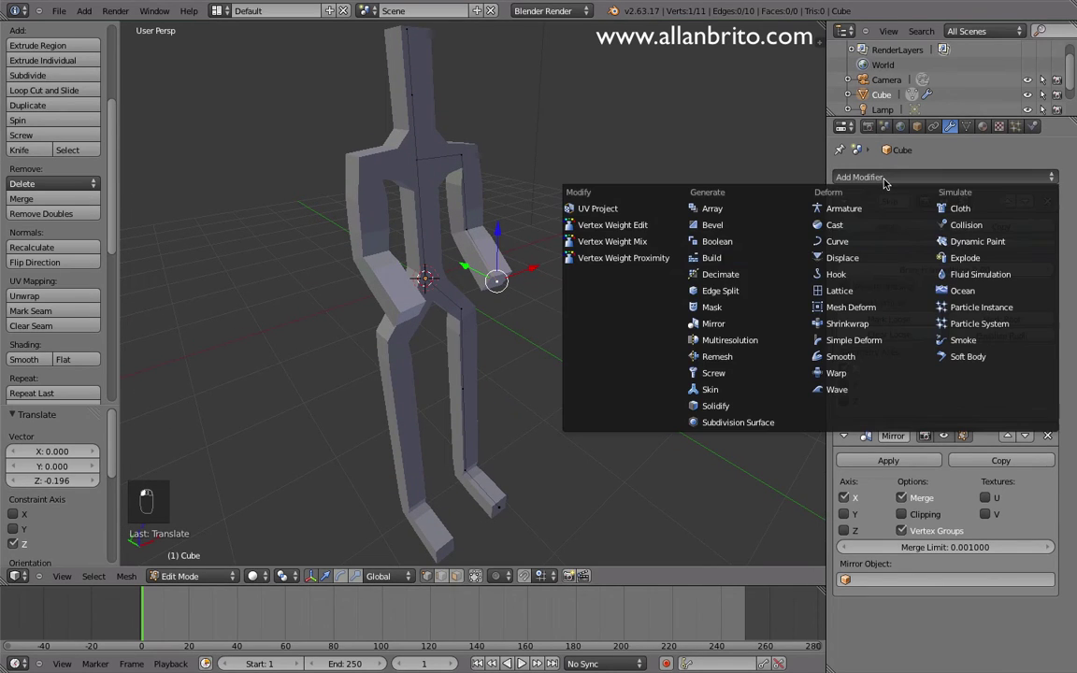
{"action": "left_click", "coordinate": [743, 423]}
{"action": "scroll", "coordinate": [933, 591], "scroll_direction": "down", "scroll_amount": 2}
{"action": "scroll", "coordinate": [933, 593], "scroll_direction": "down", "scroll_amount": 1}
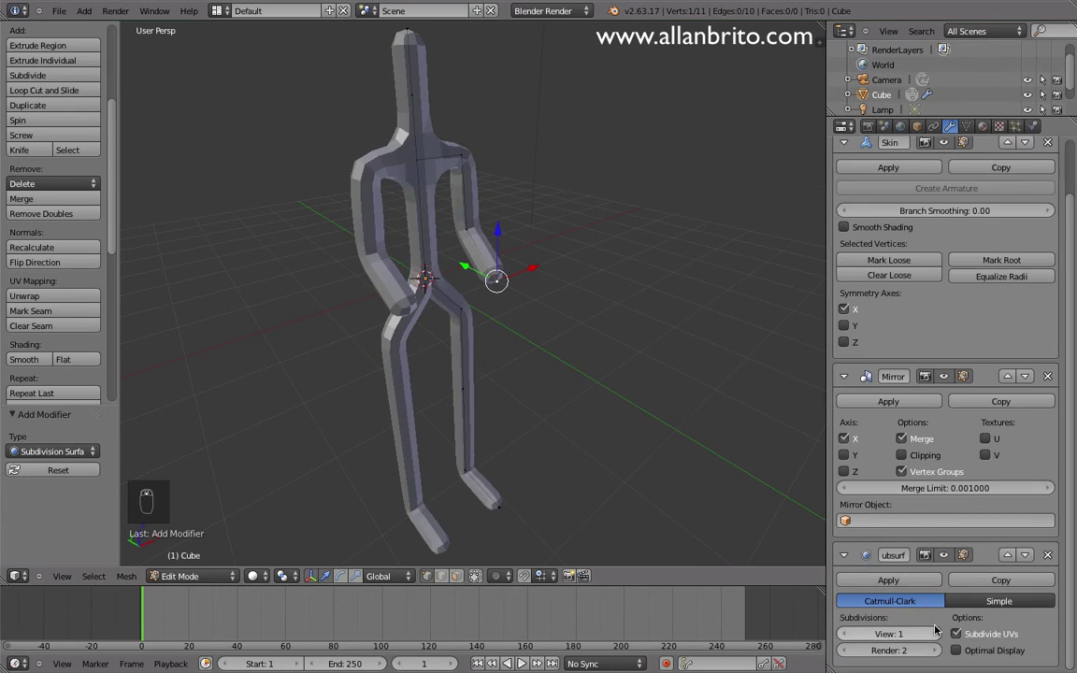
{"action": "left_click", "coordinate": [934, 634]}
{"action": "mouse_move", "coordinate": [531, 283]}
{"action": "middle_mouse_down"}
{"action": "mouse_move", "coordinate": [477, 255]}
{"action": "mouse_move", "coordinate": [423, 291]}
{"action": "mouse_move", "coordinate": [634, 310]}
{"action": "mouse_move", "coordinate": [558, 333]}
{"action": "mouse_move", "coordinate": [465, 293]}
{"action": "mouse_move", "coordinate": [533, 307]}
{"action": "middle_mouse_up"}
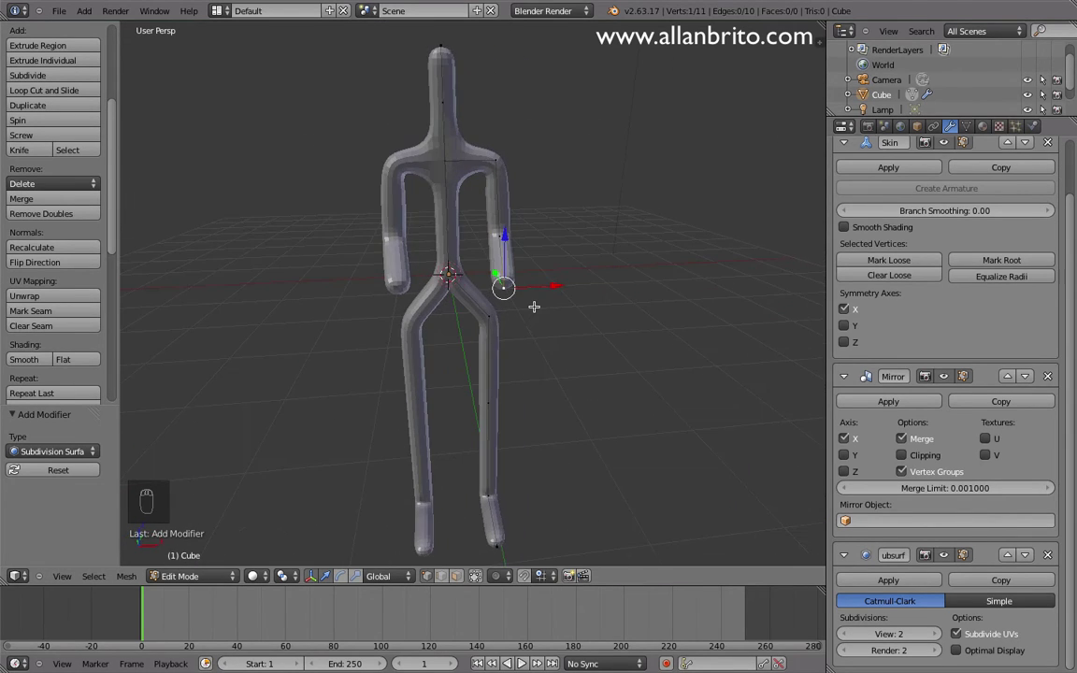
- Enlarge the skin at the head's top vertex by about 3.84 and at the vertex below it by about 1.44
{"action": "right_click", "coordinate": [447, 161]}
{"action": "middle_click_drag", "start_coordinate": [446, 163], "coordinate": [562, 269]}
{"action": "right_click", "coordinate": [540, 228]}
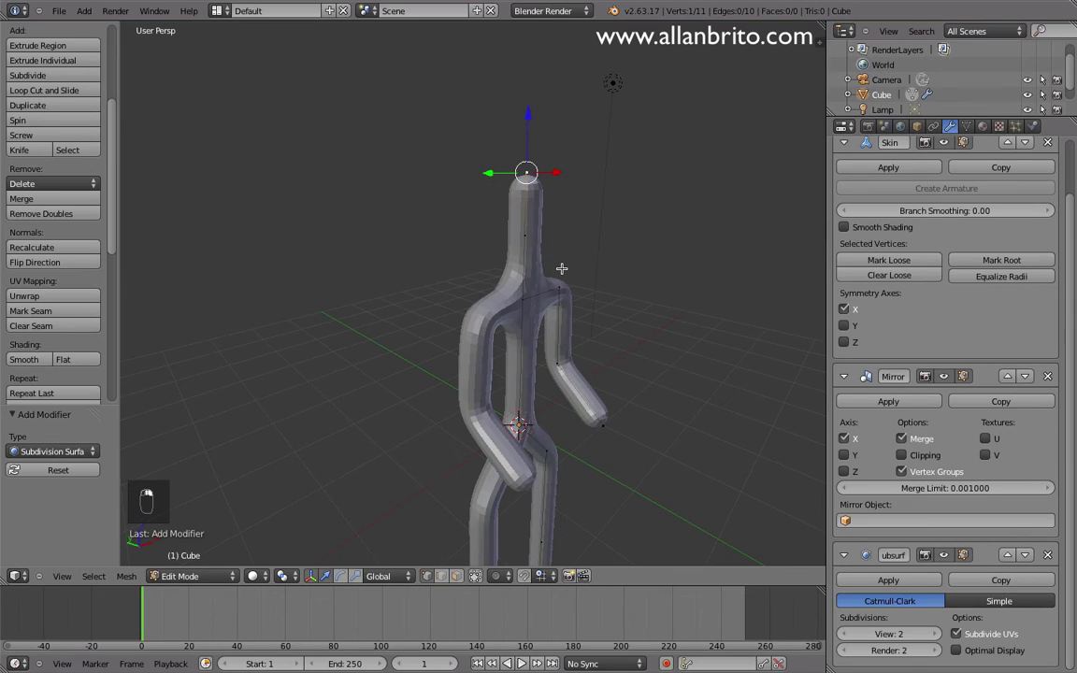
{"action": "key", "text": "ctrl+a"}
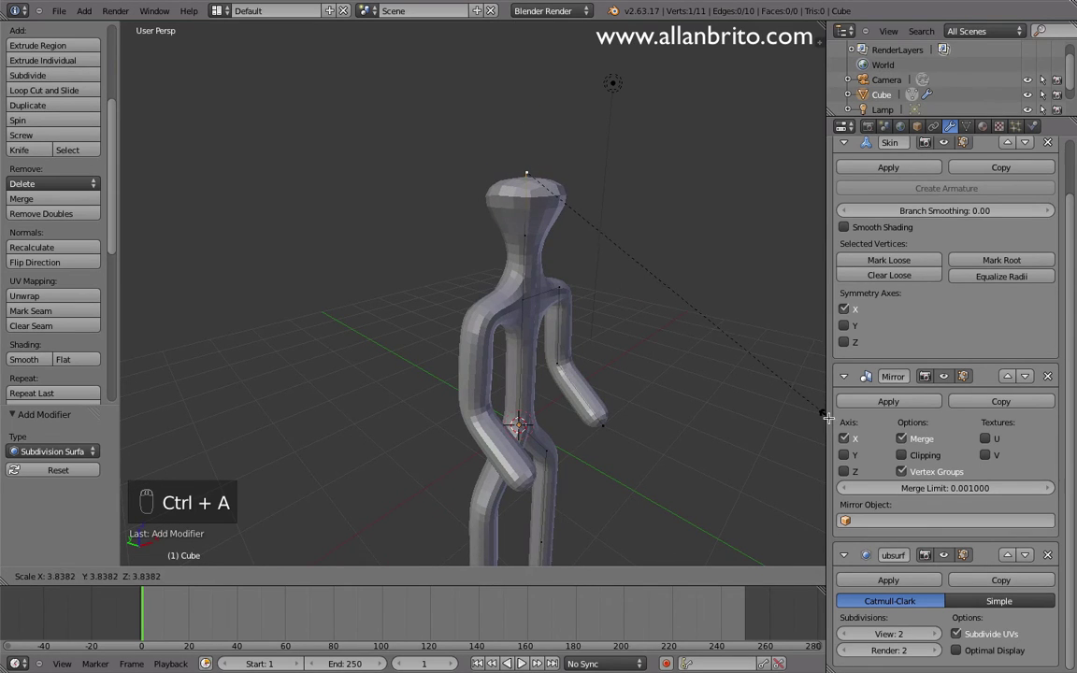
{"action": "left_click", "coordinate": [850, 425]}
{"action": "key", "text": "ctrl+a"}
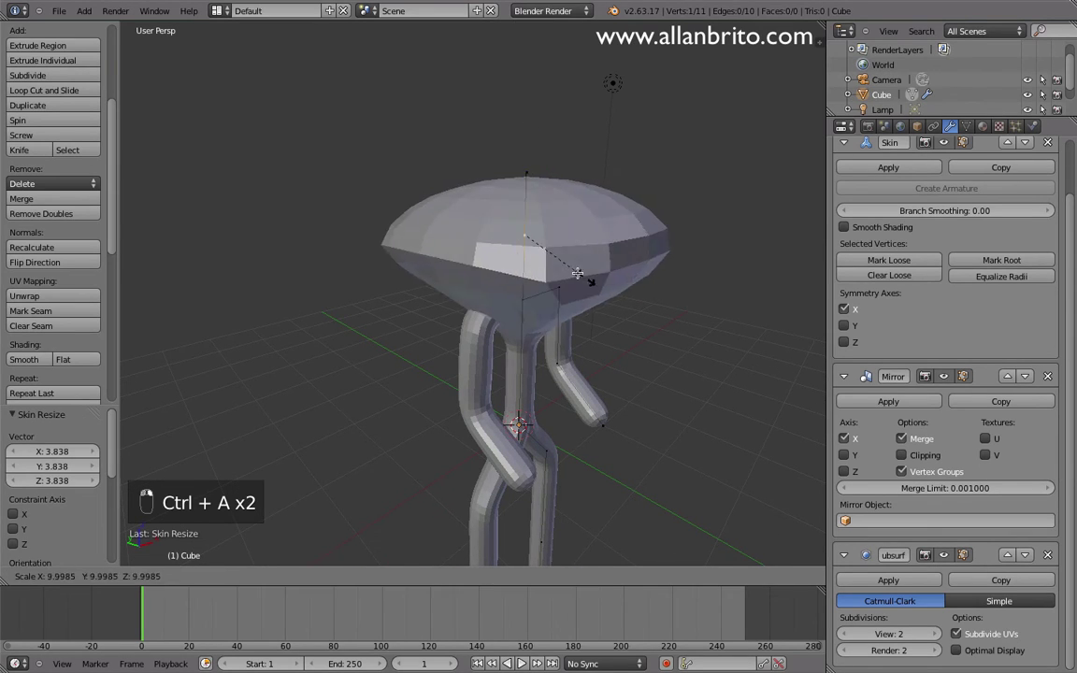
{"action": "left_click", "coordinate": [530, 245]}
{"action": "scroll", "coordinate": [577, 216], "scroll_direction": "up", "scroll_amount": 5}
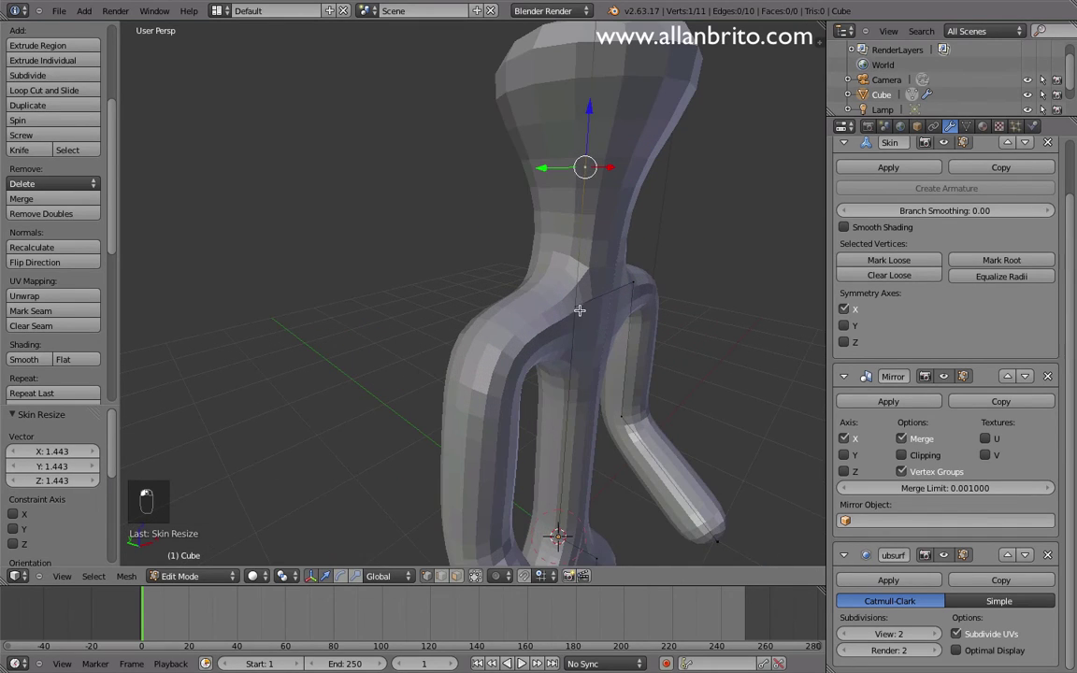
- Subdivide the neck edge between the lower head vertex and the chest vertex, and raise the new vertex about 0.19 units along Z
{"action": "right_click", "coordinate": [580, 310], "text": "shift"}
{"action": "key", "text": "w"}
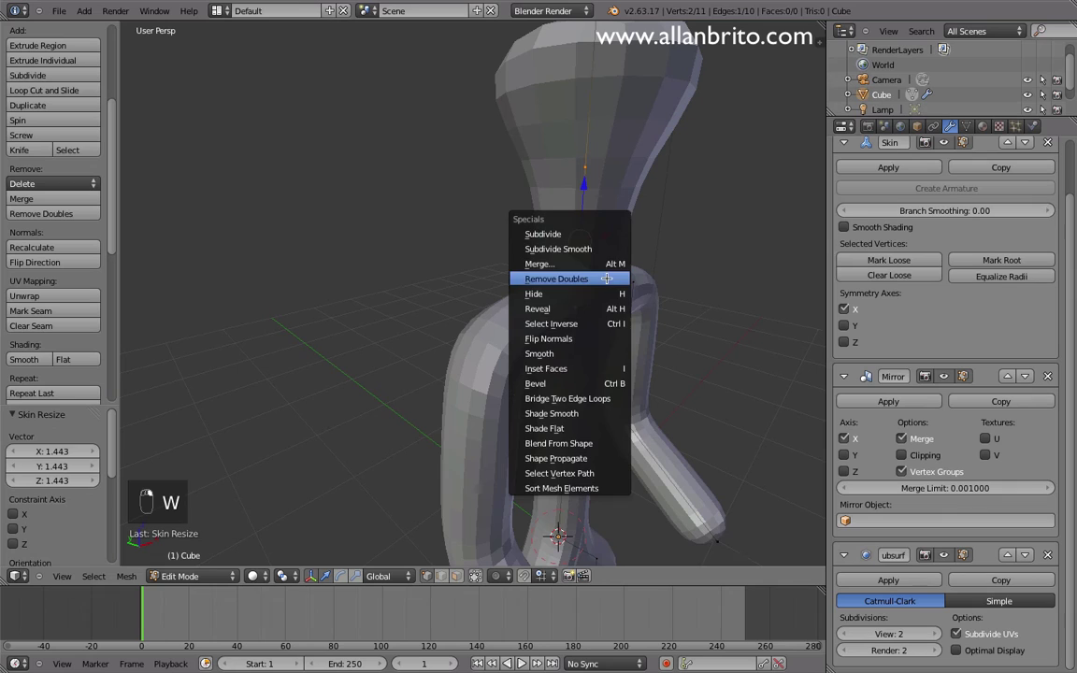
{"action": "left_click", "coordinate": [599, 231]}
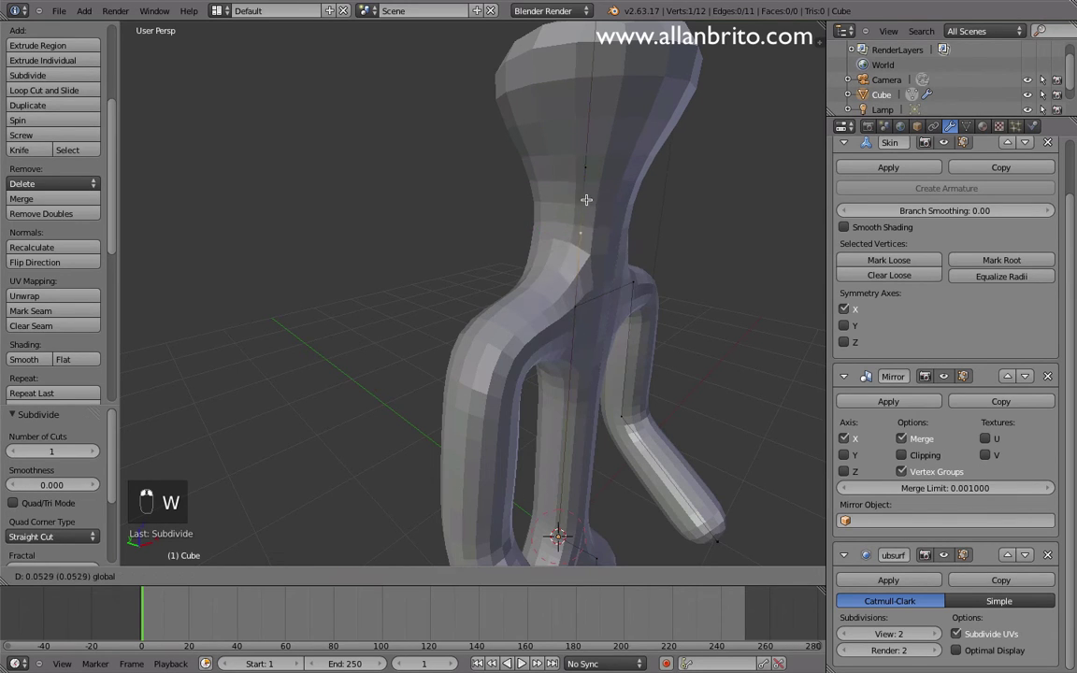
{"action": "left_click_drag", "start_coordinate": [584, 198], "coordinate": [588, 169]}
- Shrink the skin at the new neck vertex to about 0.57 and enlarge the lower head vertex's skin by about 1.98
{"action": "key", "text": "ctrl+a"}
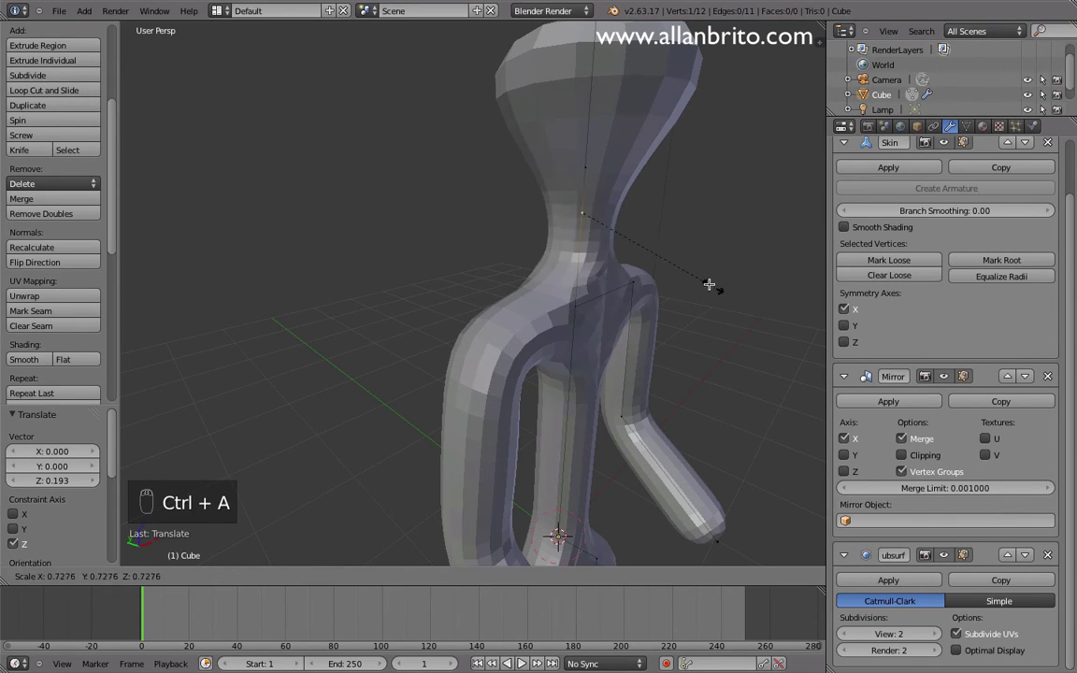
{"action": "left_click", "coordinate": [686, 268]}
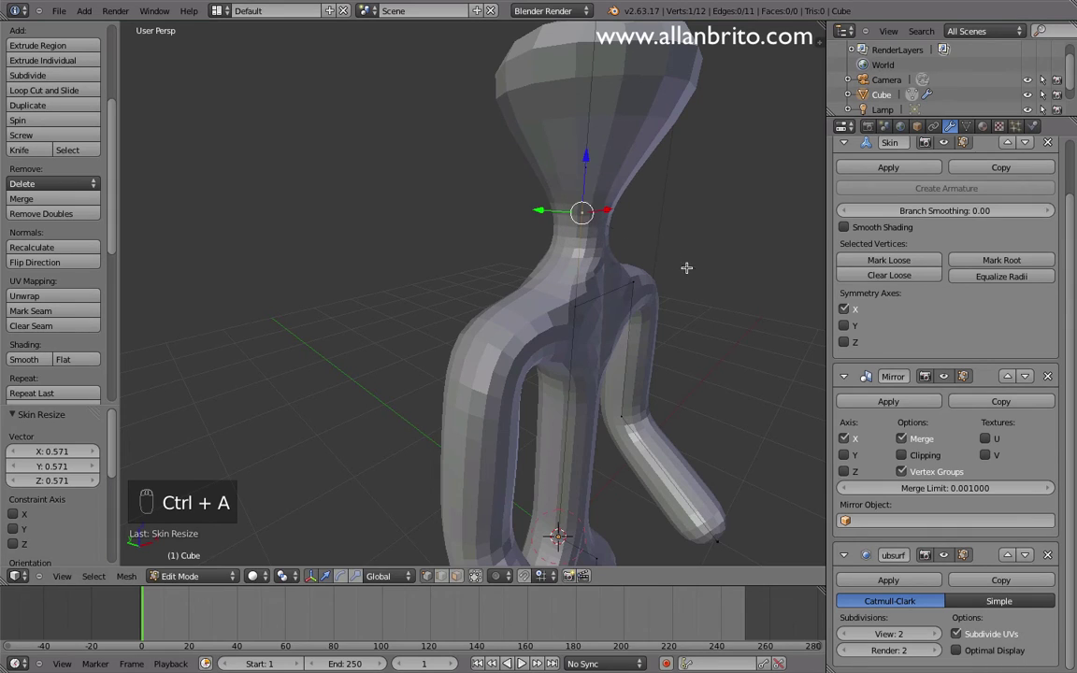
{"action": "key", "text": "ctrl+a"}
{"action": "left_click", "coordinate": [623, 174]}
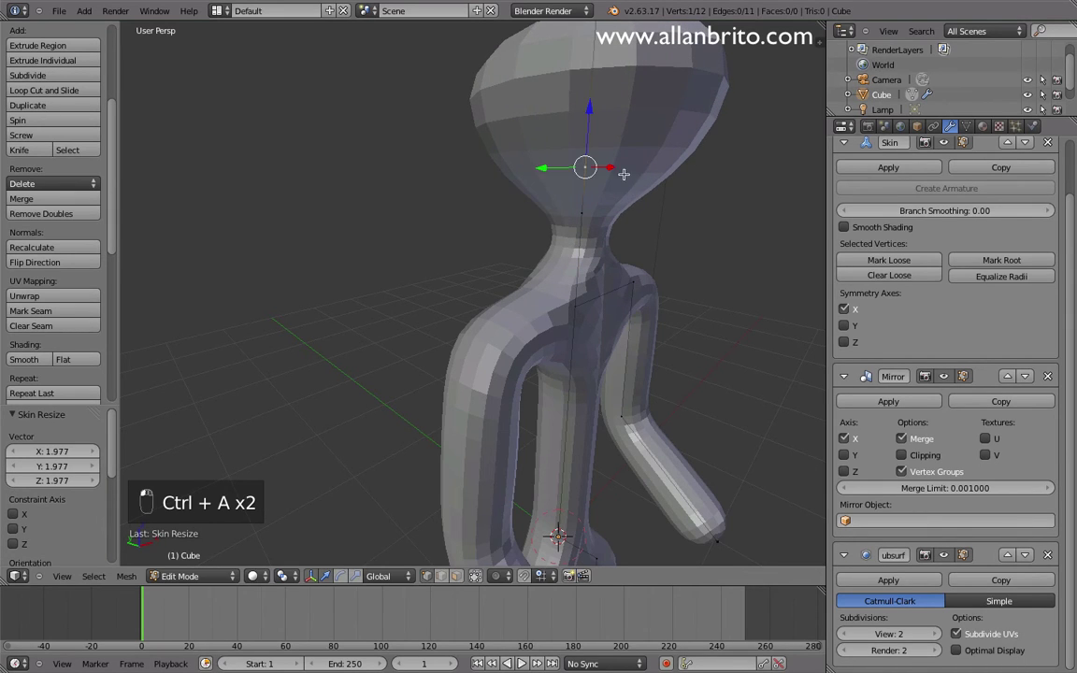
{"action": "middle_click_drag", "start_coordinate": [628, 175], "coordinate": [510, 286]}
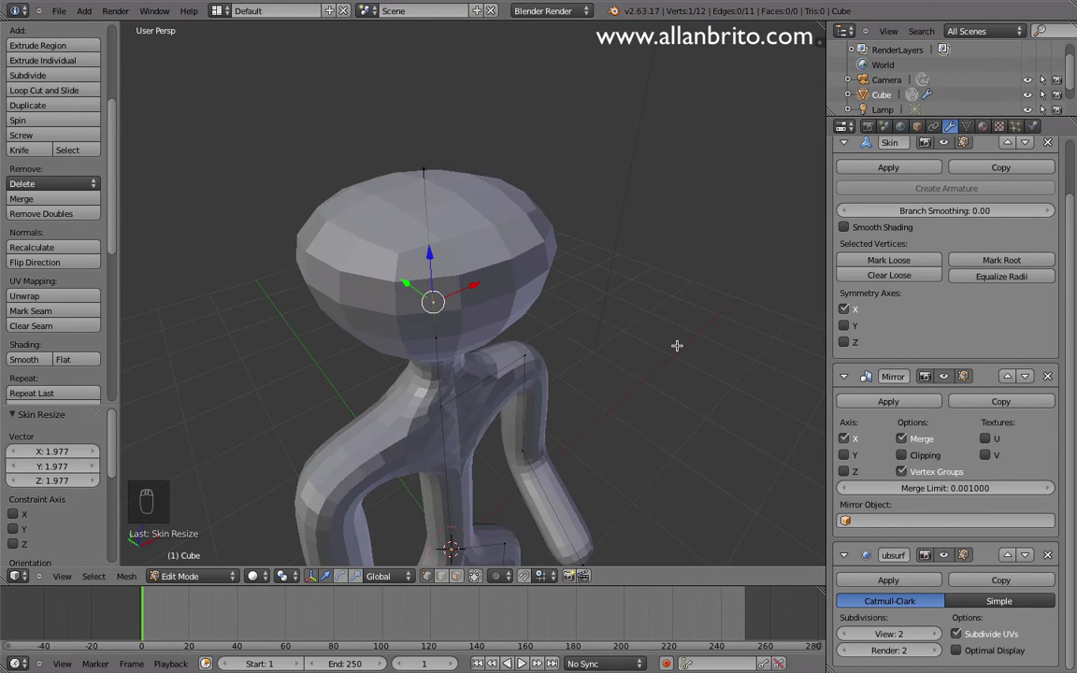
- Narrow the skin at the lower head vertex to about 0.25 along X, and select the chest vertex
{"action": "key", "text": "ctrl+a"}
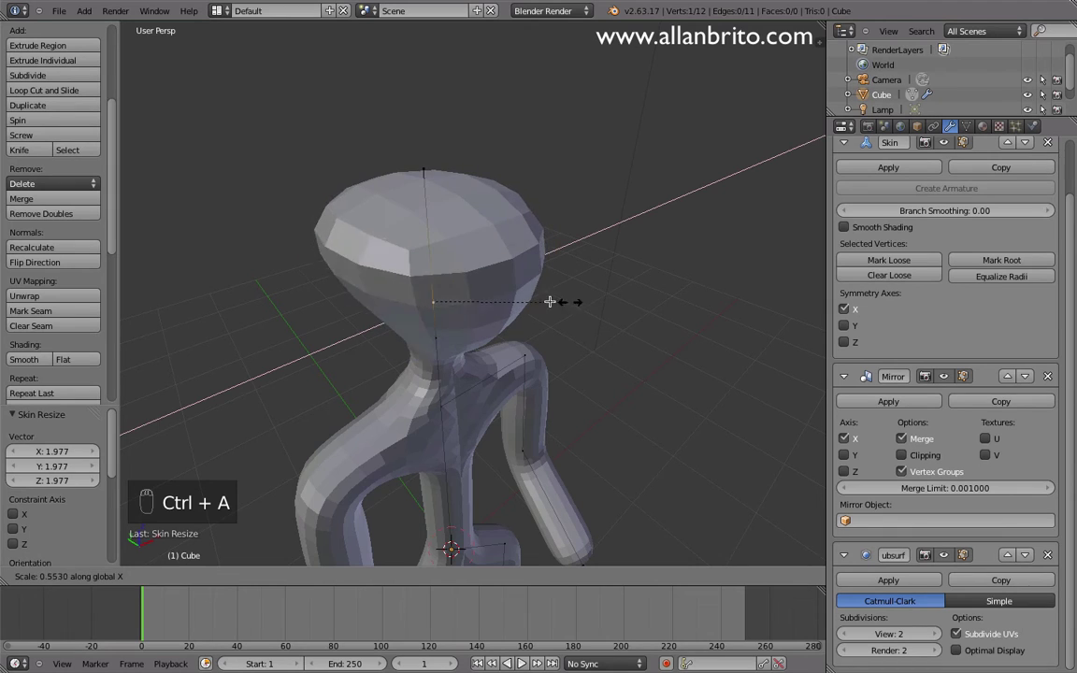
{"action": "key", "text": "x"}
{"action": "left_click", "coordinate": [494, 297]}
{"action": "middle_click_drag", "start_coordinate": [493, 297], "coordinate": [509, 380]}
{"action": "middle_click_drag", "start_coordinate": [440, 387], "coordinate": [437, 381]}
{"action": "right_click", "coordinate": [438, 365]}
{"action": "middle_click_drag", "start_coordinate": [498, 426], "coordinate": [562, 341]}
{"action": "key", "text": "s"}
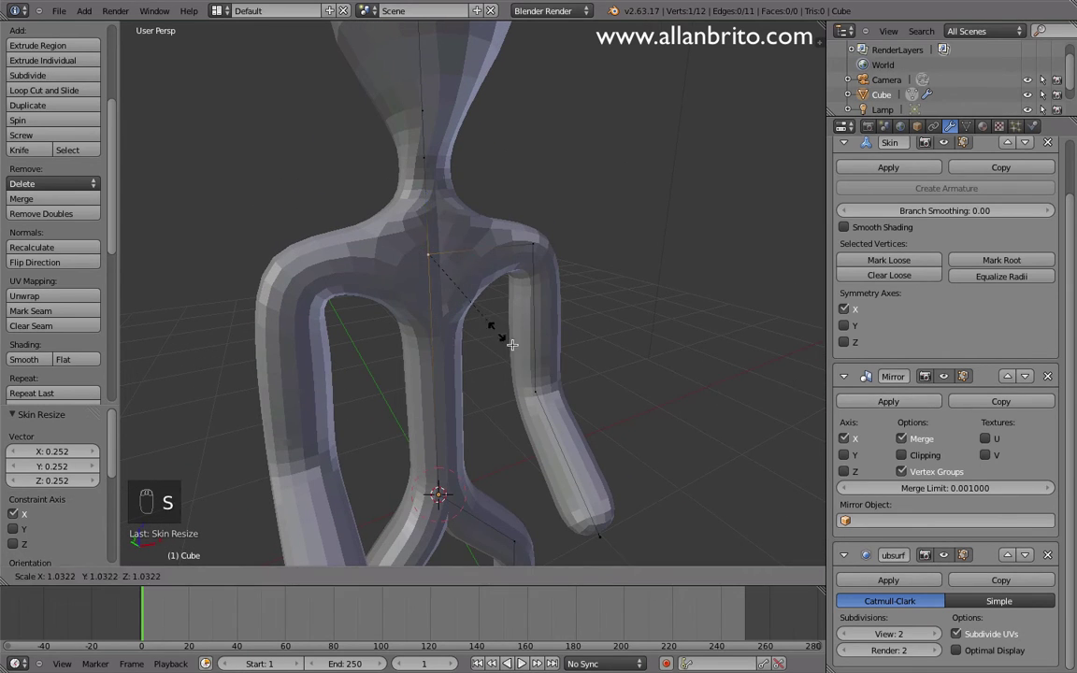
{"action": "right_click", "coordinate": [556, 371]}
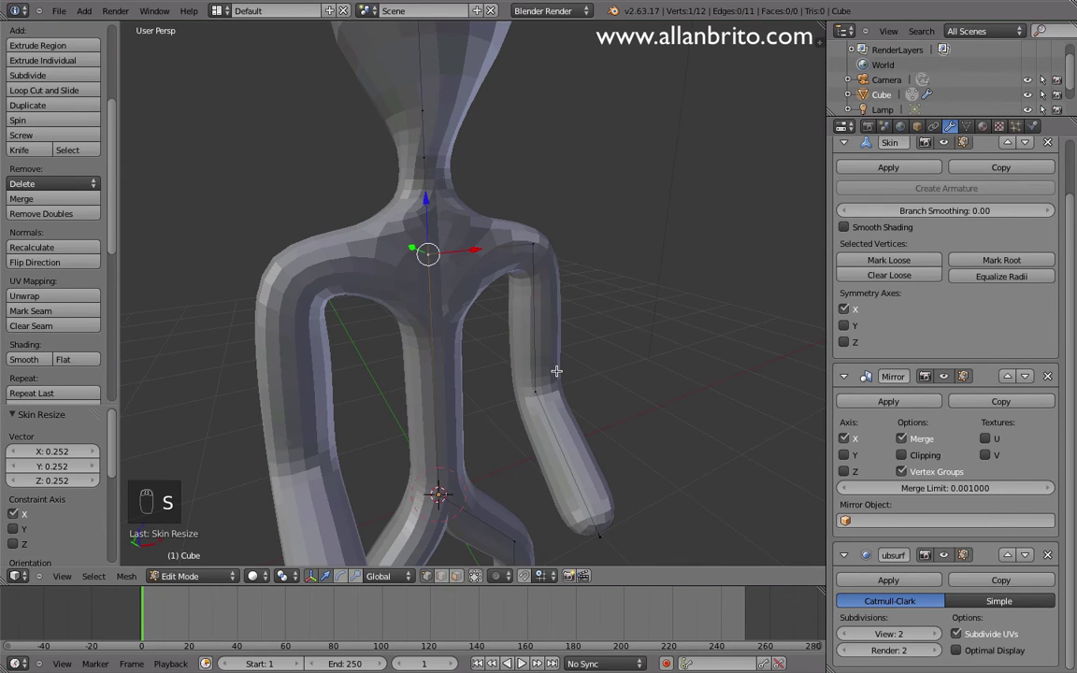
{"action": "key", "text": "ctrl+a"}
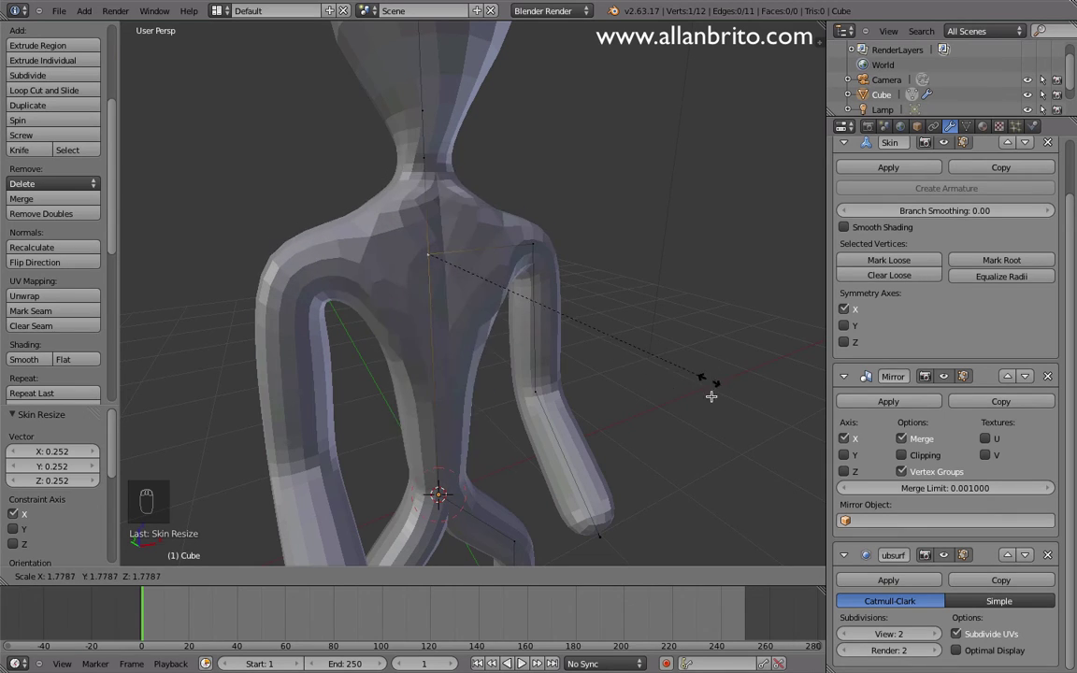
{"action": "right_click", "coordinate": [773, 467]}
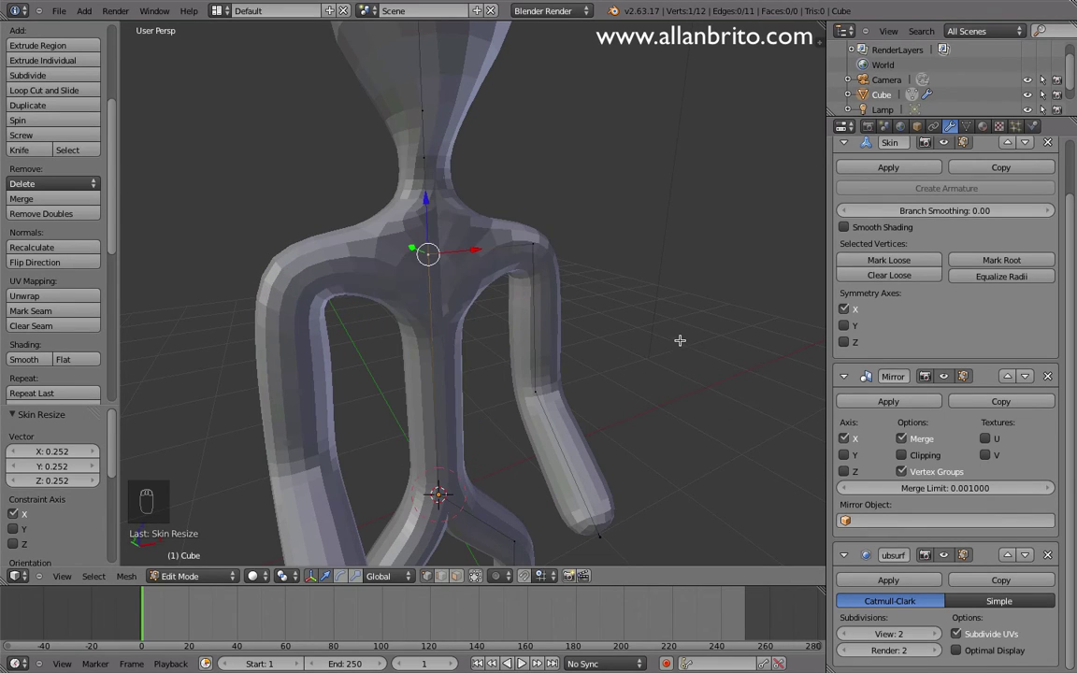
- Mark the chest vertex as loose in the Skin modifier
{"action": "scroll", "coordinate": [832, 374], "scroll_direction": "up", "scroll_amount": 3}
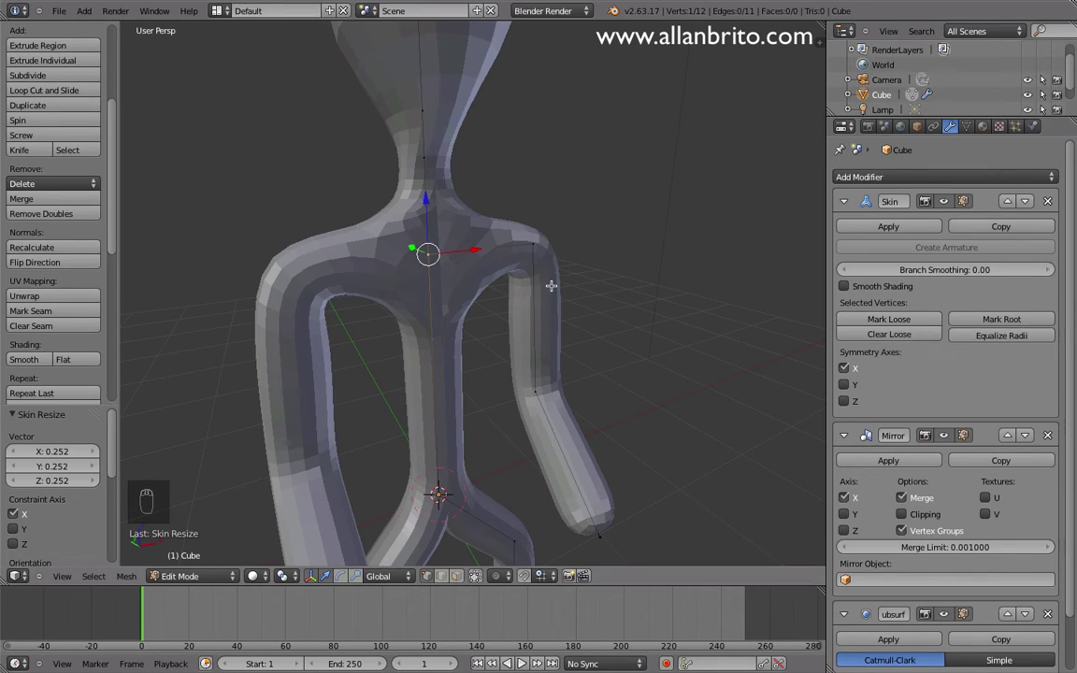
{"action": "left_click", "coordinate": [883, 318]}
{"action": "middle_click_drag", "start_coordinate": [465, 261], "coordinate": [435, 256]}
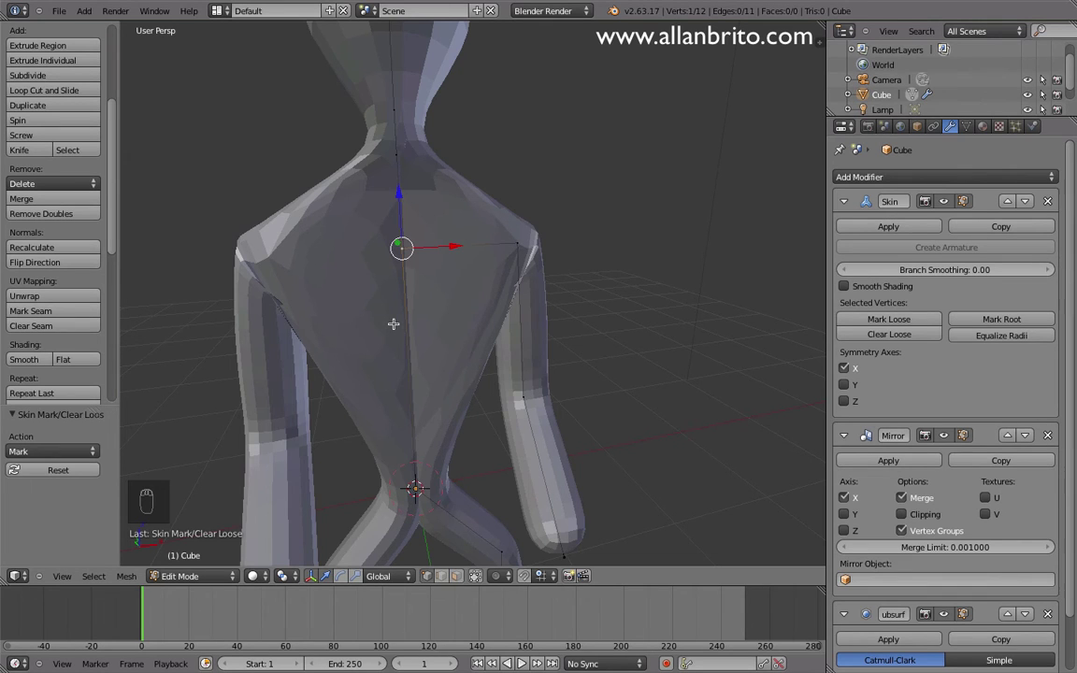
{"action": "middle_click_drag", "start_coordinate": [451, 245], "coordinate": [435, 266]}
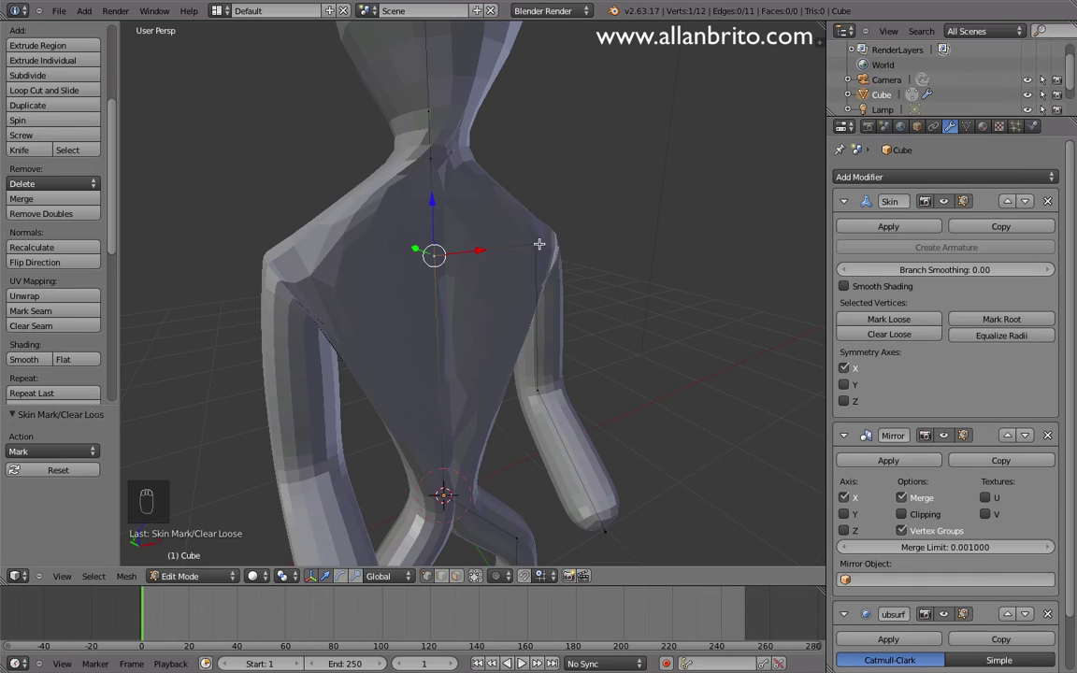
- Subdivide the edge between the chest and shoulder vertices, and move the new vertex about 0.34 units along X
{"action": "right_click", "coordinate": [434, 256], "text": "shift"}
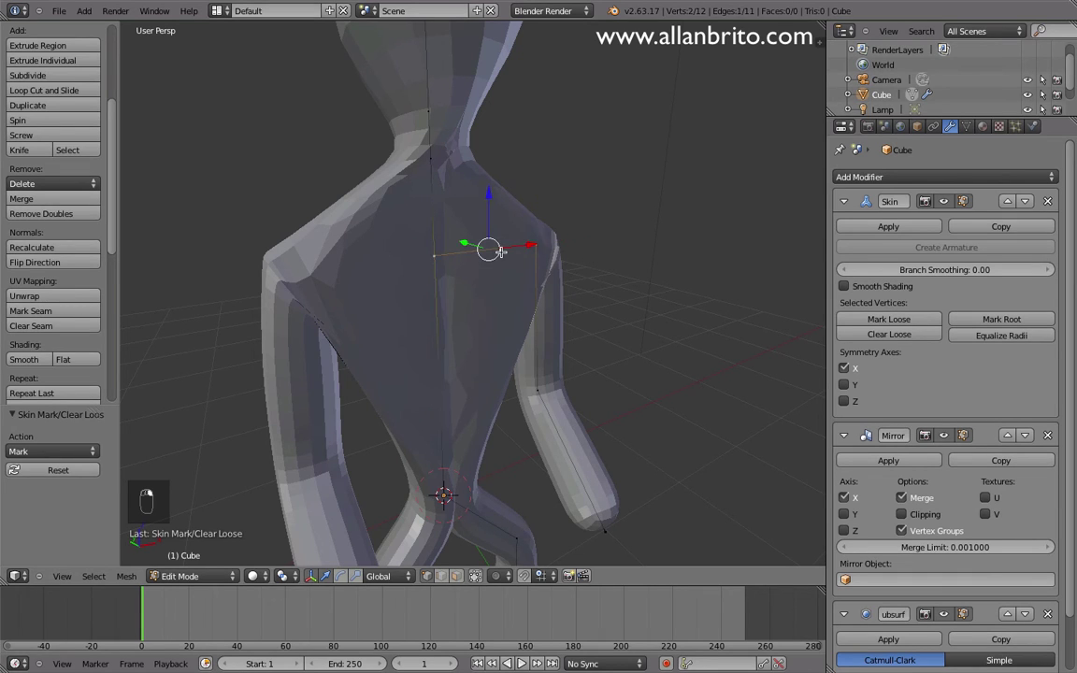
{"action": "key", "text": "w"}
{"action": "left_click", "coordinate": [591, 254]}
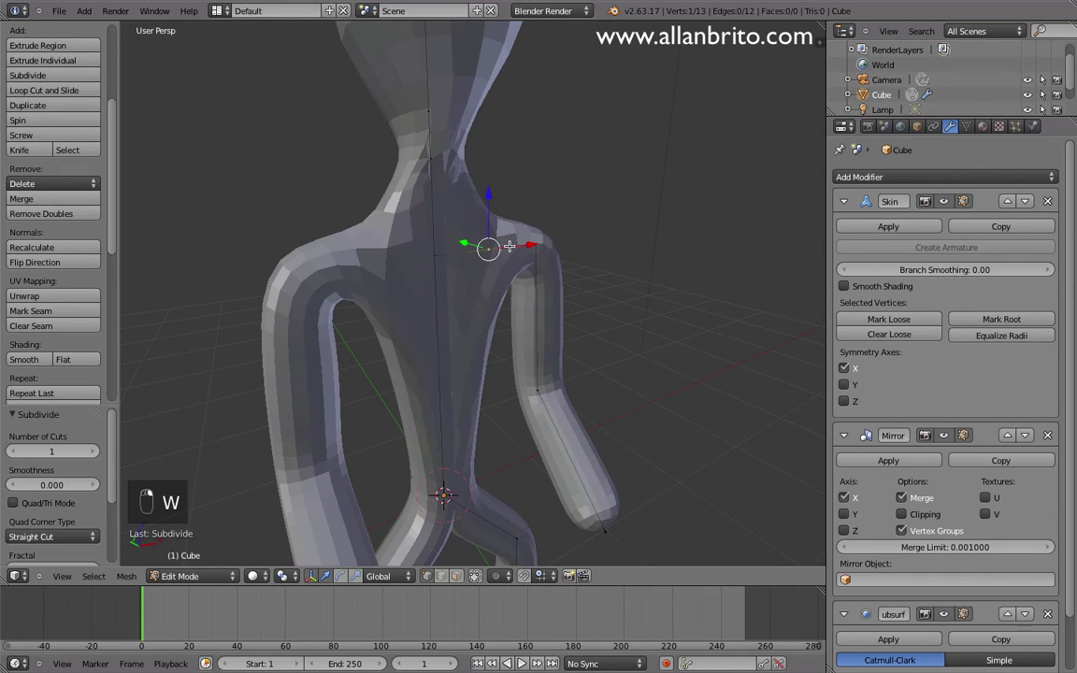
{"action": "left_click_drag", "start_coordinate": [509, 246], "coordinate": [557, 245]}
{"action": "middle_click_drag", "start_coordinate": [477, 299], "coordinate": [508, 304]}
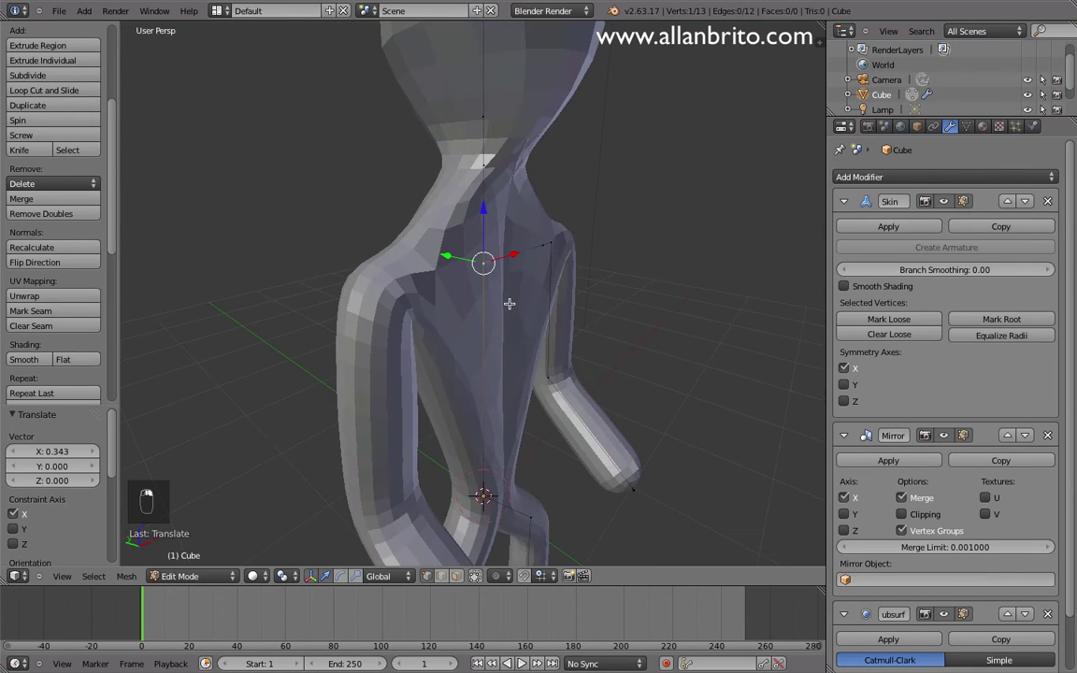
{"action": "key", "text": "ctrl+a"}
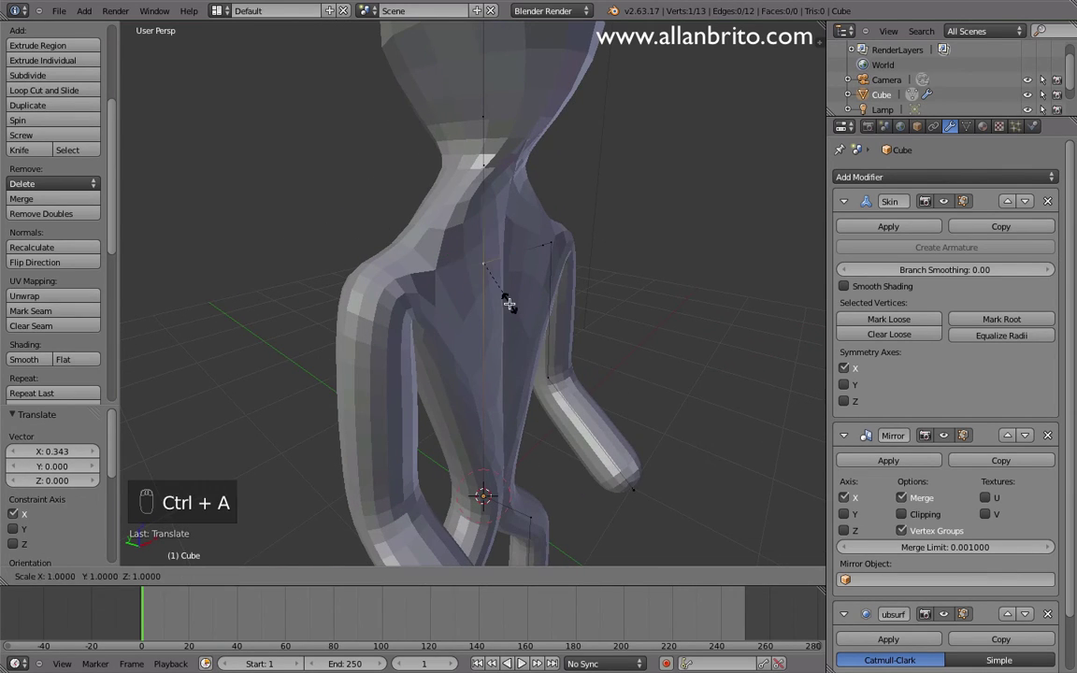
{"action": "key", "text": "Escape"}
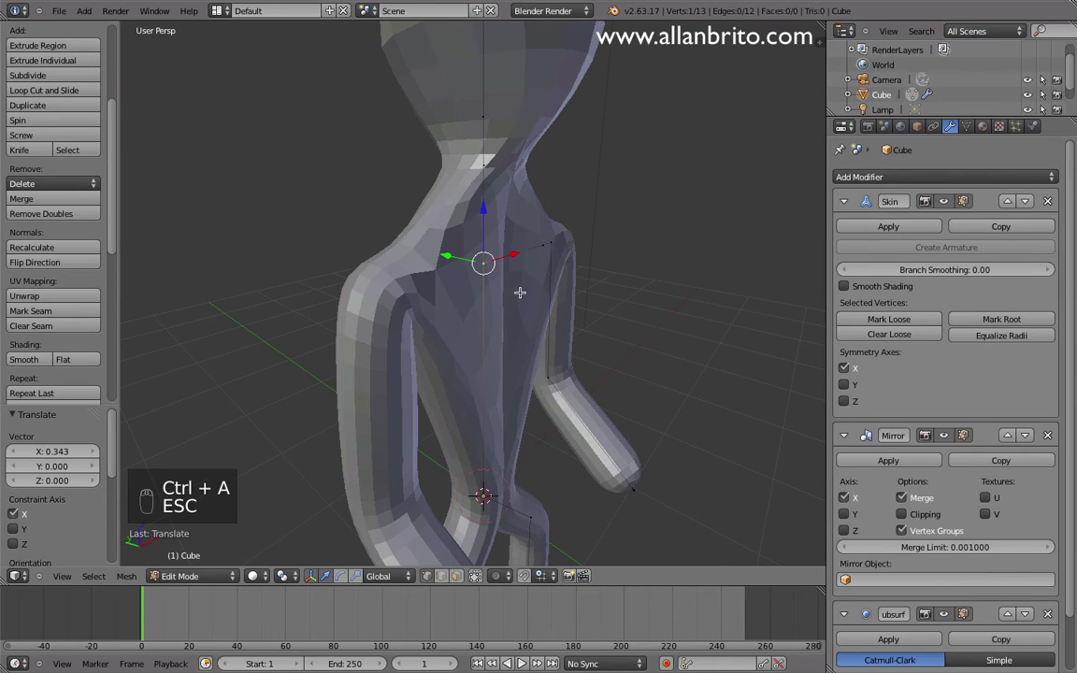
{"action": "mouse_move", "coordinate": [519, 291]}
{"action": "middle_mouse_down"}
{"action": "mouse_move", "coordinate": [572, 288]}
{"action": "mouse_move", "coordinate": [450, 269]}
{"action": "mouse_move", "coordinate": [462, 239]}
{"action": "mouse_move", "coordinate": [555, 277]}
{"action": "mouse_move", "coordinate": [472, 269]}
{"action": "mouse_move", "coordinate": [534, 283]}
{"action": "mouse_move", "coordinate": [521, 282]}
{"action": "middle_mouse_up"}
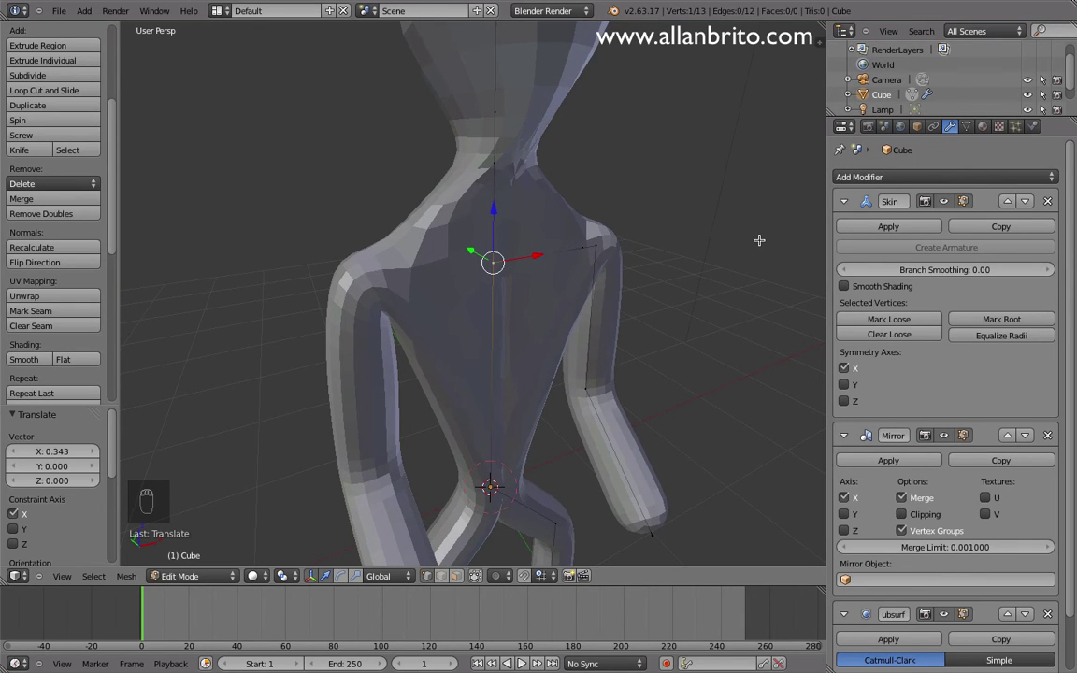
{"action": "right_click", "coordinate": [560, 263]}
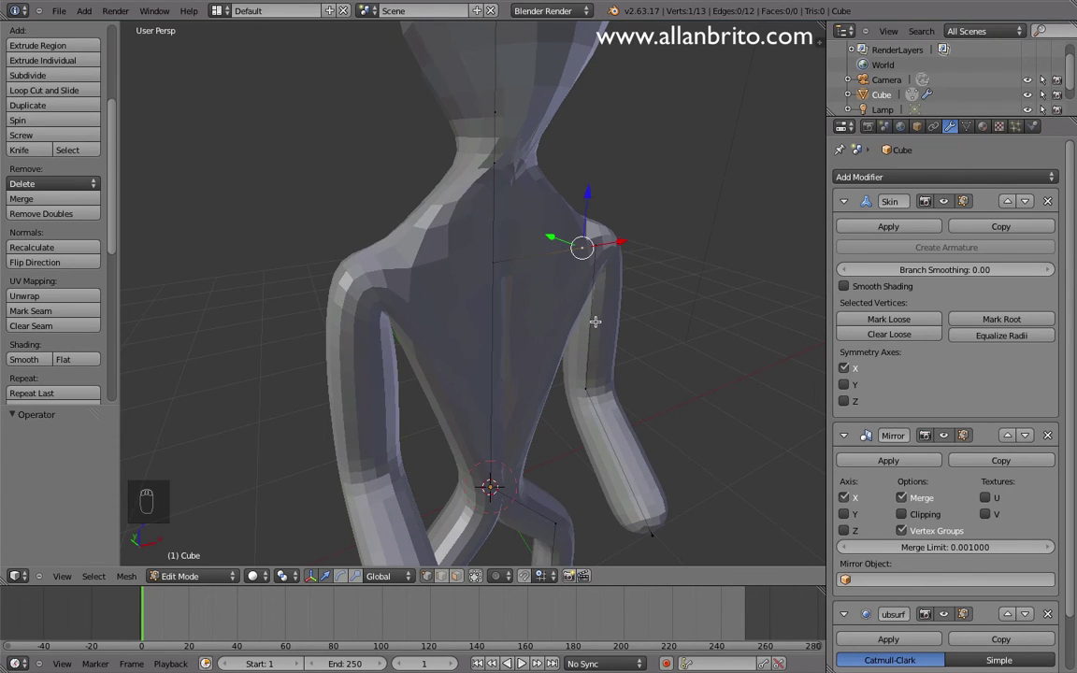
- Turn on Smooth Shading for the skin and mark the pelvis vertex as loose
{"action": "scroll", "coordinate": [595, 323], "scroll_direction": "down", "scroll_amount": 5}
{"action": "middle_click_drag", "start_coordinate": [586, 344], "coordinate": [539, 225]}
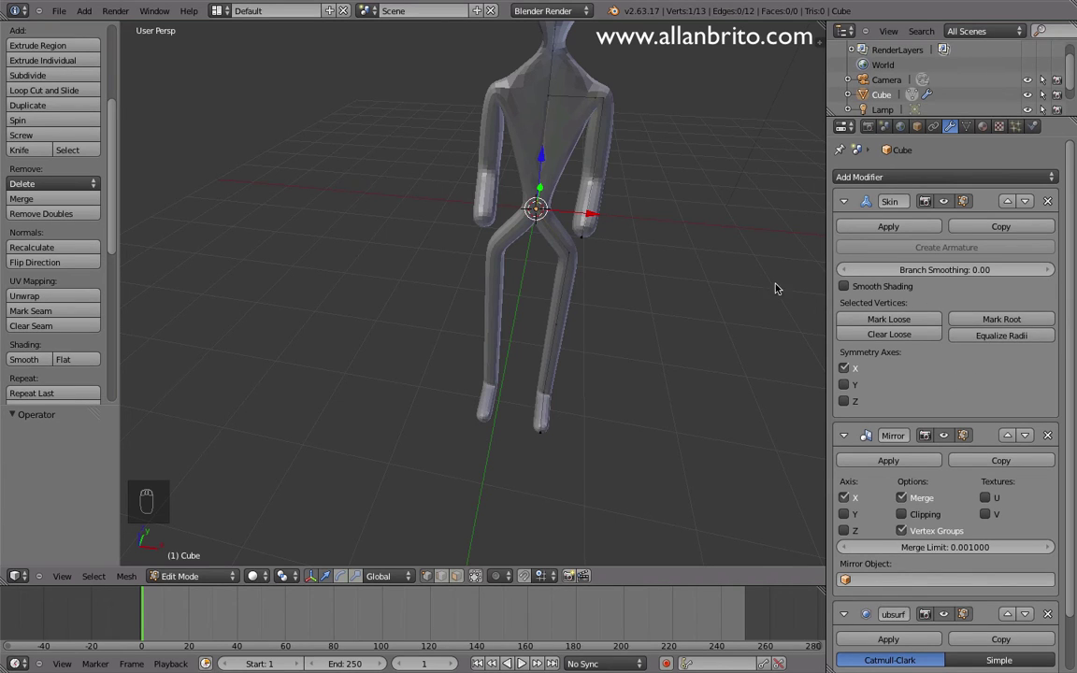
{"action": "left_click", "coordinate": [843, 288]}
{"action": "scroll", "coordinate": [527, 232], "scroll_direction": "up", "scroll_amount": 6}
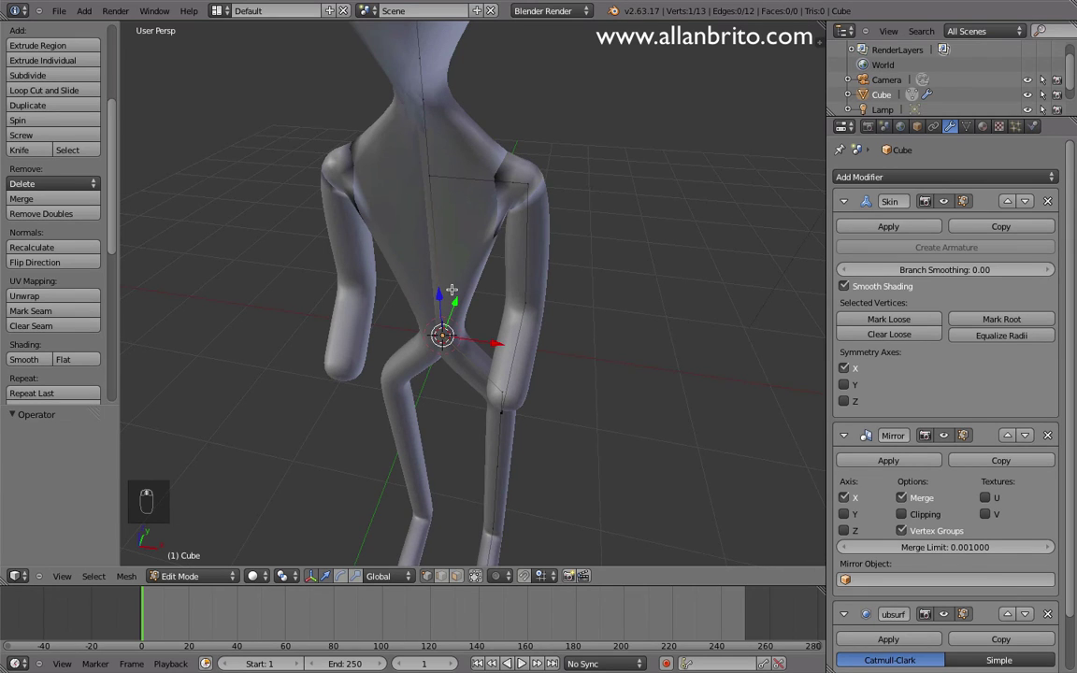
{"action": "left_click", "coordinate": [883, 319]}
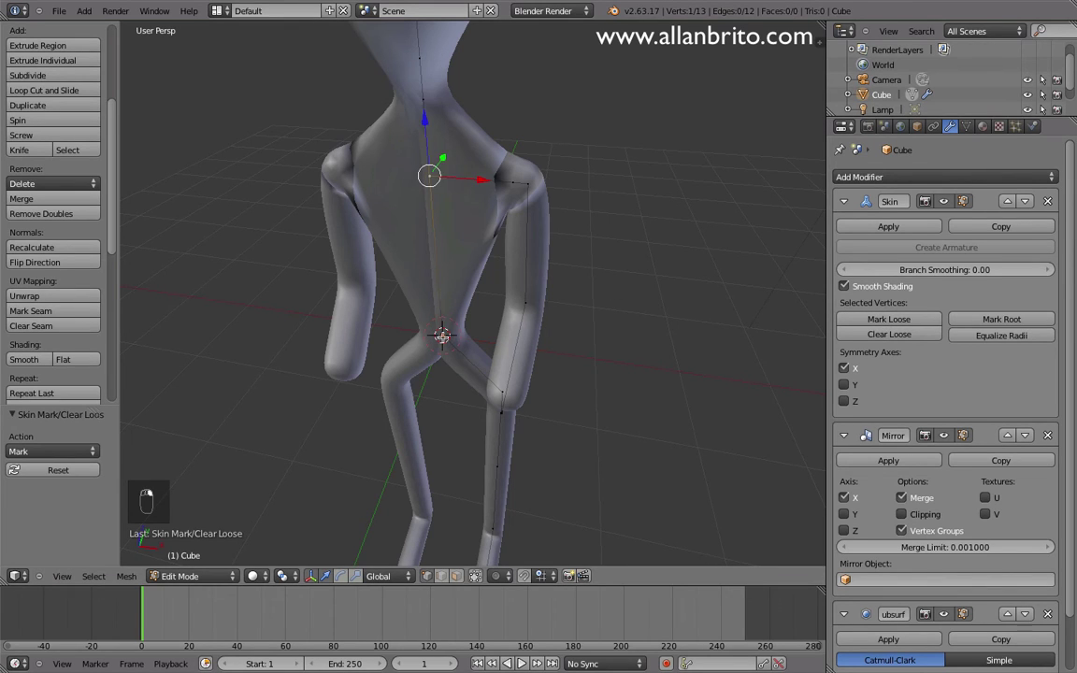
- Raise the chest vertex about 0.44 units along Z
{"action": "key", "text": "g"}
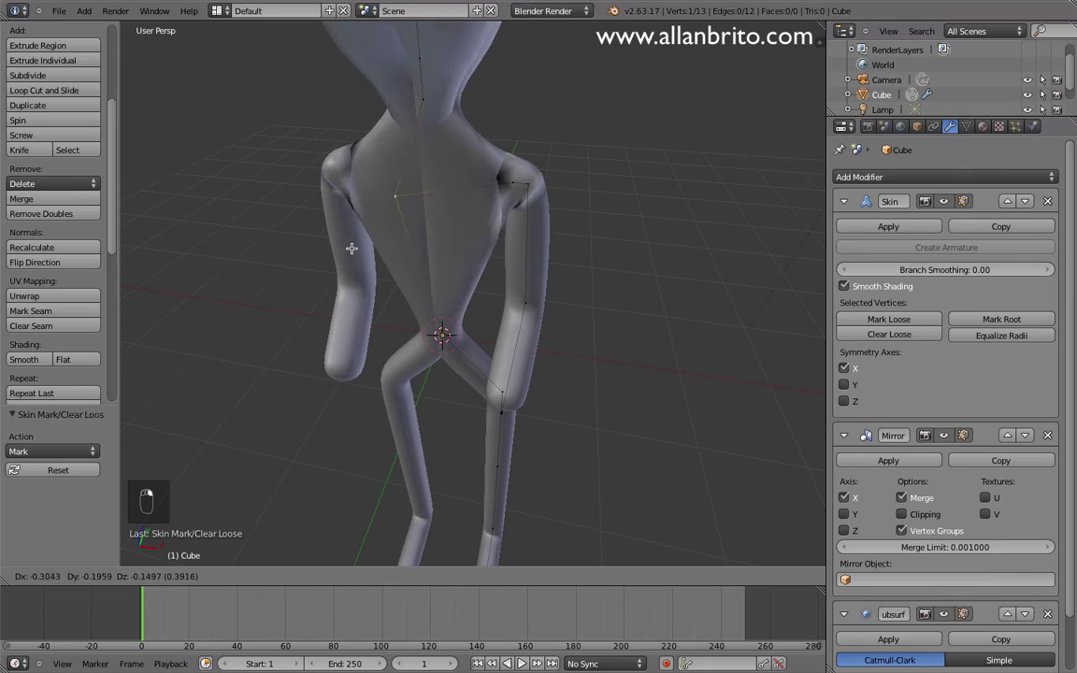
{"action": "left_click", "coordinate": [435, 199]}
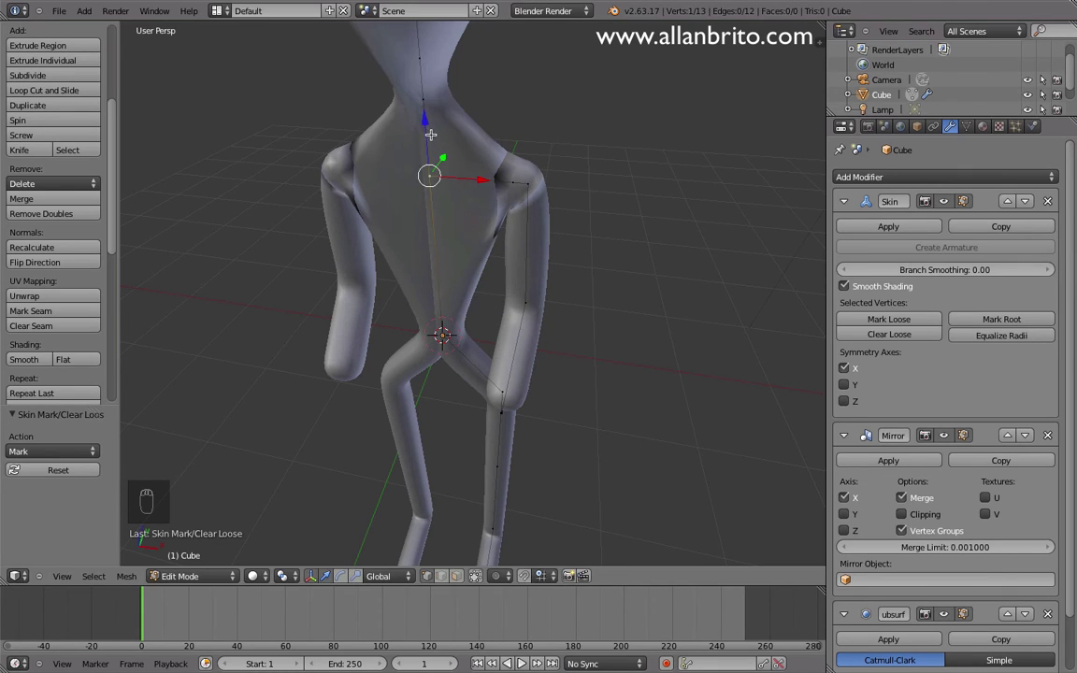
{"action": "key", "text": "g"}
{"action": "key", "text": "z"}
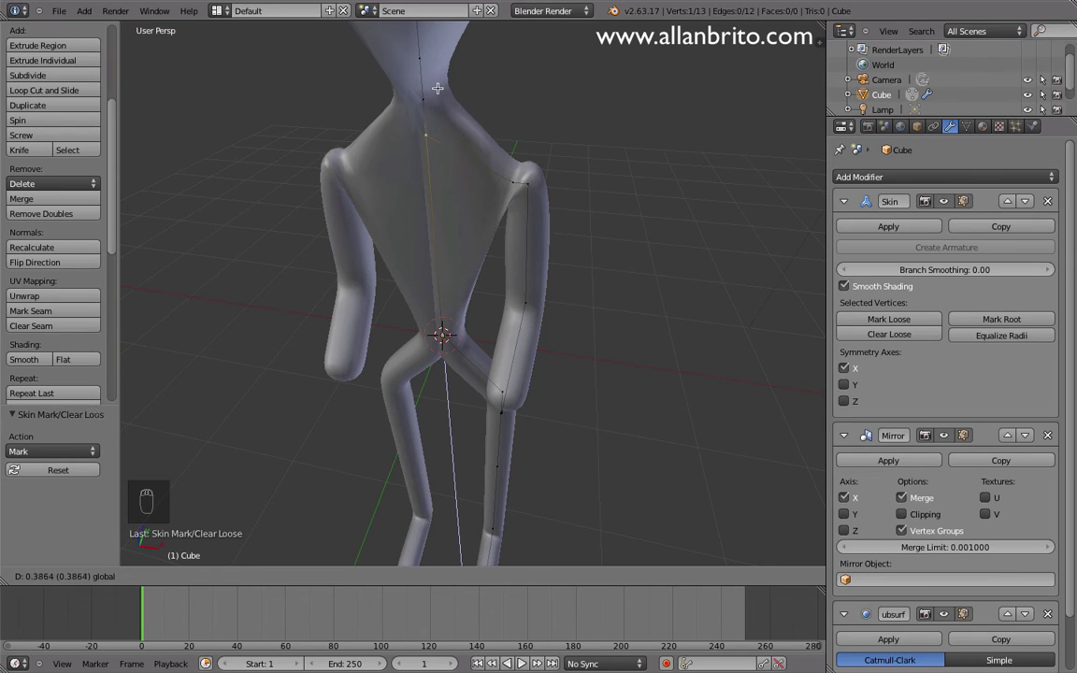
{"action": "left_click", "coordinate": [438, 88]}
{"action": "middle_click_drag", "start_coordinate": [476, 162], "coordinate": [504, 210]}
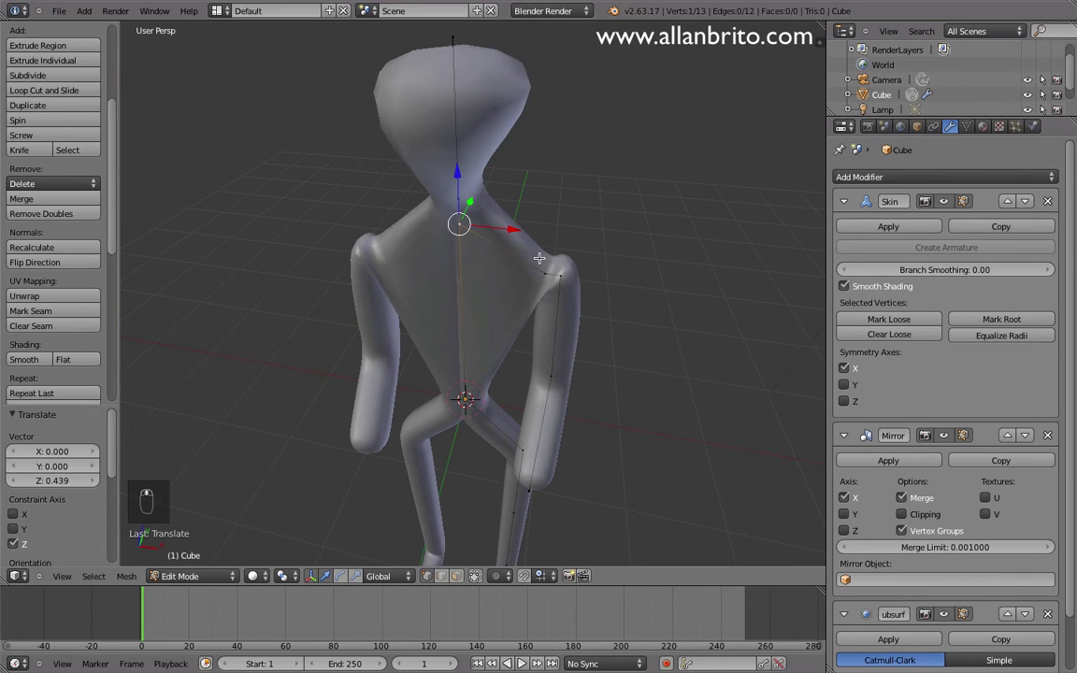
- Raise the inner shoulder vertex about 0.37 units along Z
{"action": "key", "text": "g"}
{"action": "key", "text": "z"}
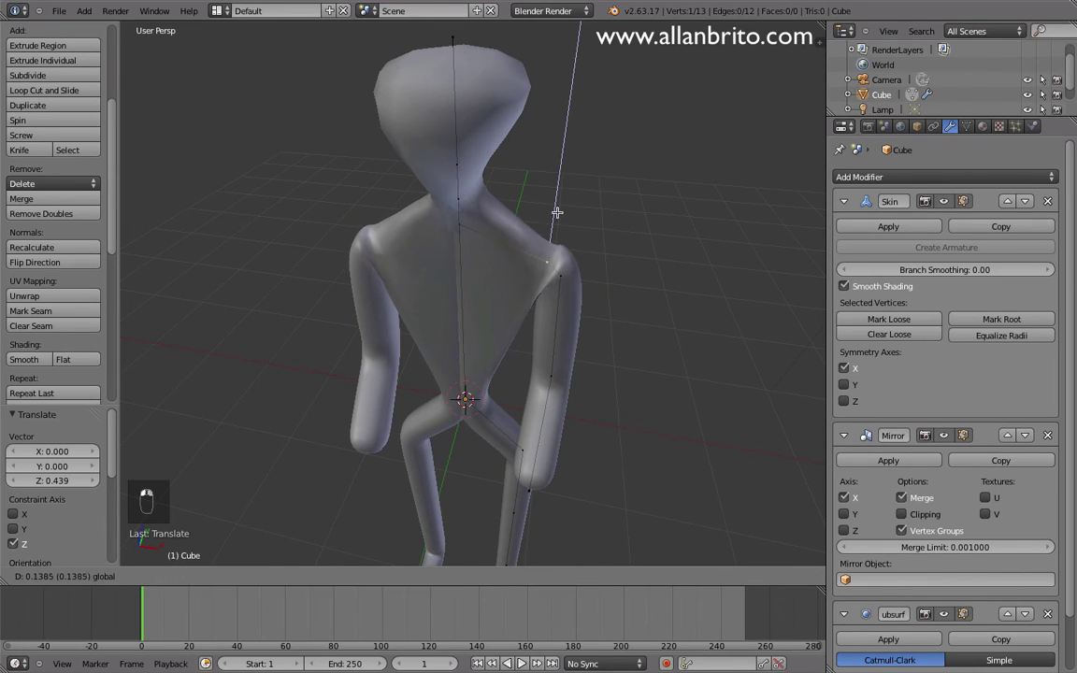
{"action": "left_click_drag", "start_coordinate": [563, 190], "coordinate": [560, 198]}
{"action": "scroll", "coordinate": [581, 261], "scroll_direction": "up", "scroll_amount": 4}
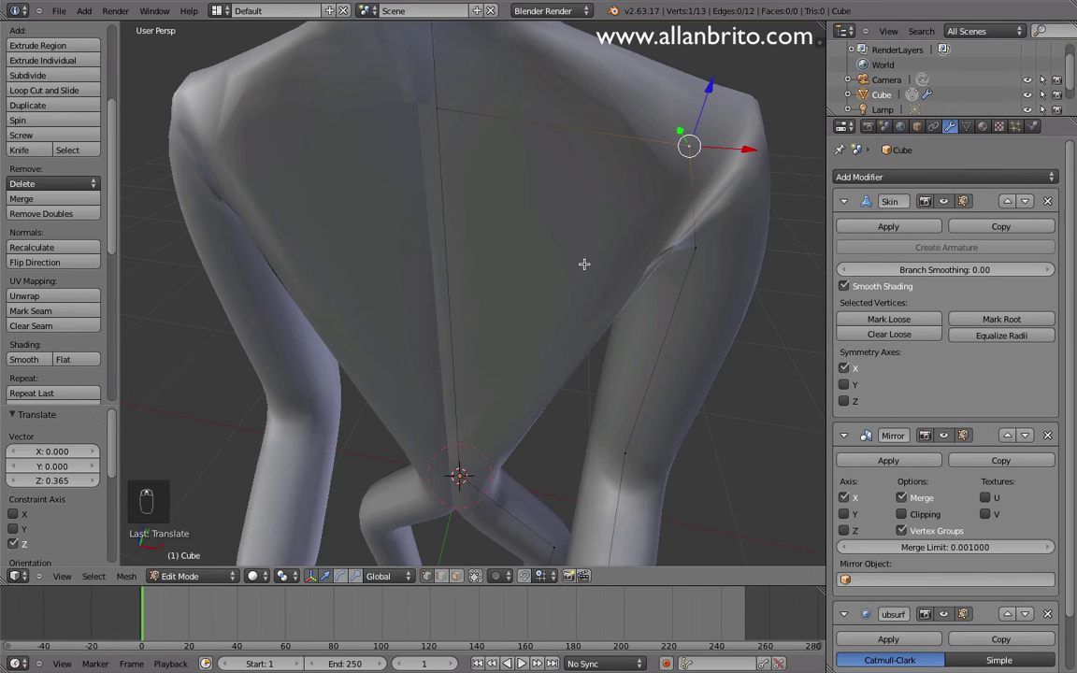
- Move the outer shoulder vertex about 0.13 units outward along X
{"action": "middle_click_drag", "start_coordinate": [629, 279], "coordinate": [571, 271]}
{"action": "right_click", "coordinate": [510, 220]}
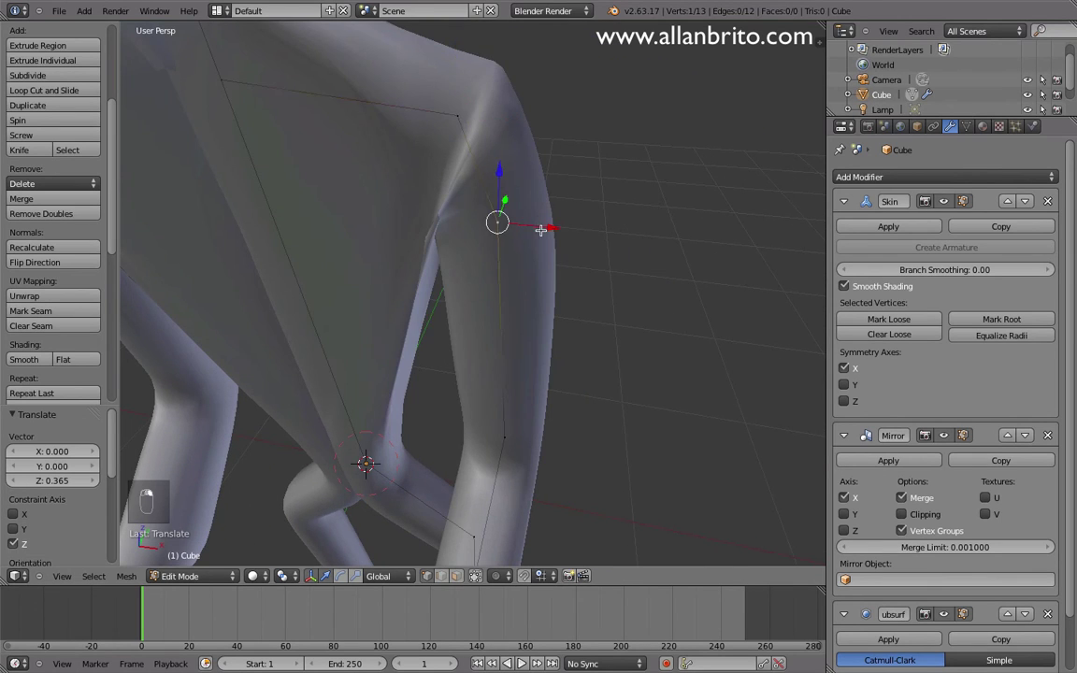
{"action": "key", "text": "g"}
{"action": "key", "text": "x"}
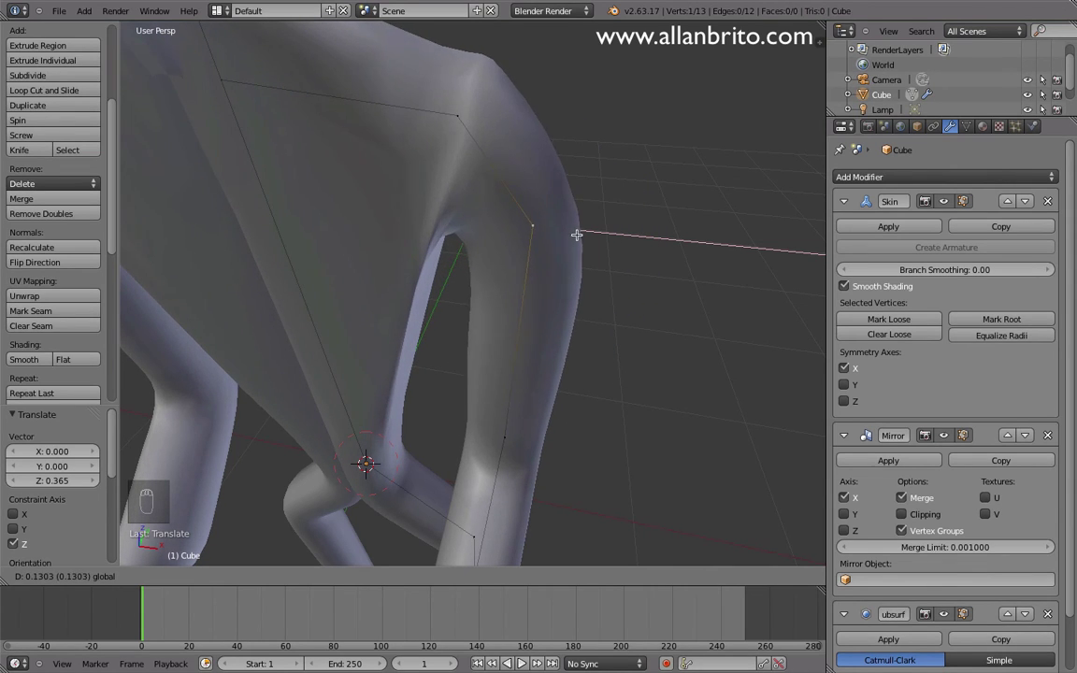
{"action": "left_click", "coordinate": [577, 235]}
{"action": "middle_click_drag", "start_coordinate": [576, 235], "coordinate": [535, 357]}
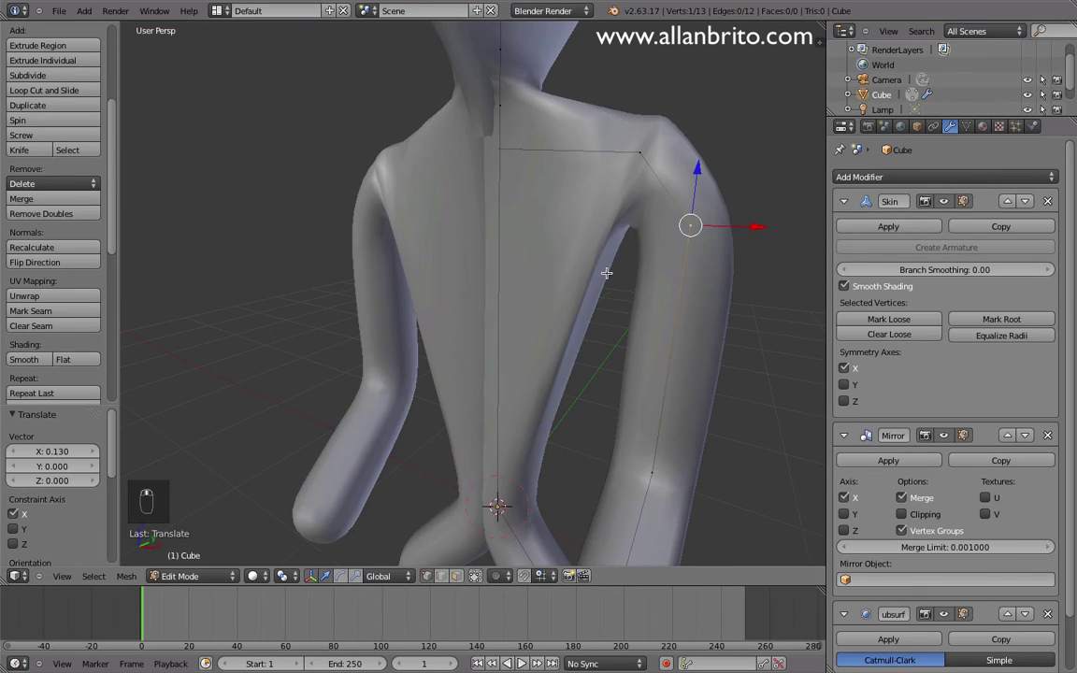
- Raise the neck vertex about 0.10 units along Z
{"action": "middle_click_drag", "start_coordinate": [606, 273], "coordinate": [635, 296]}
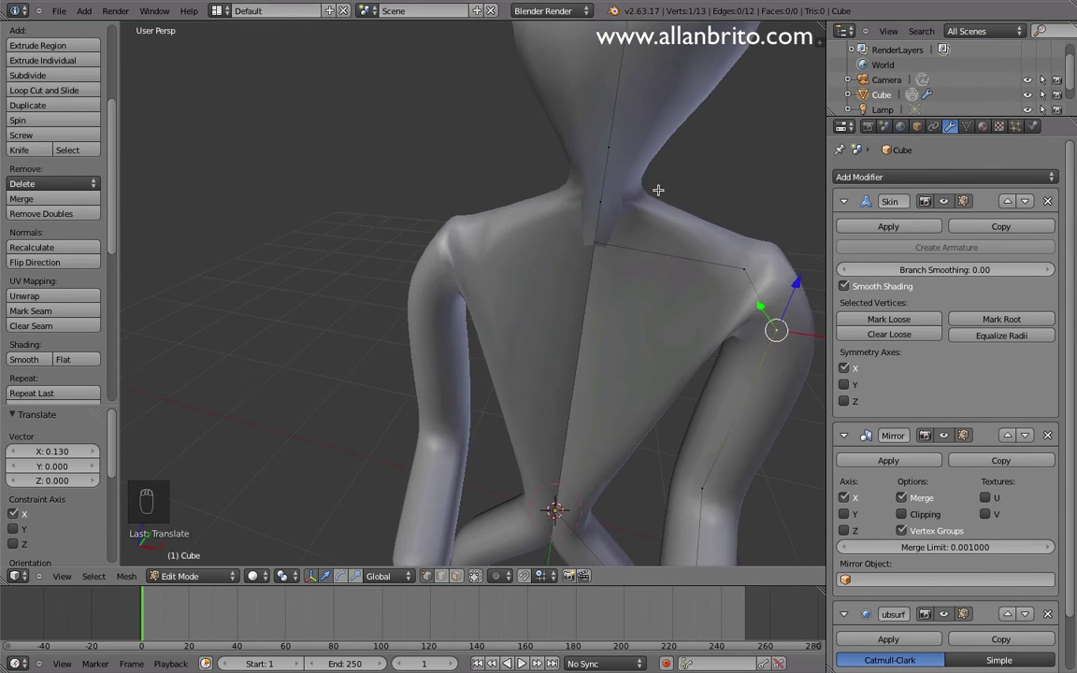
{"action": "key", "text": "g"}
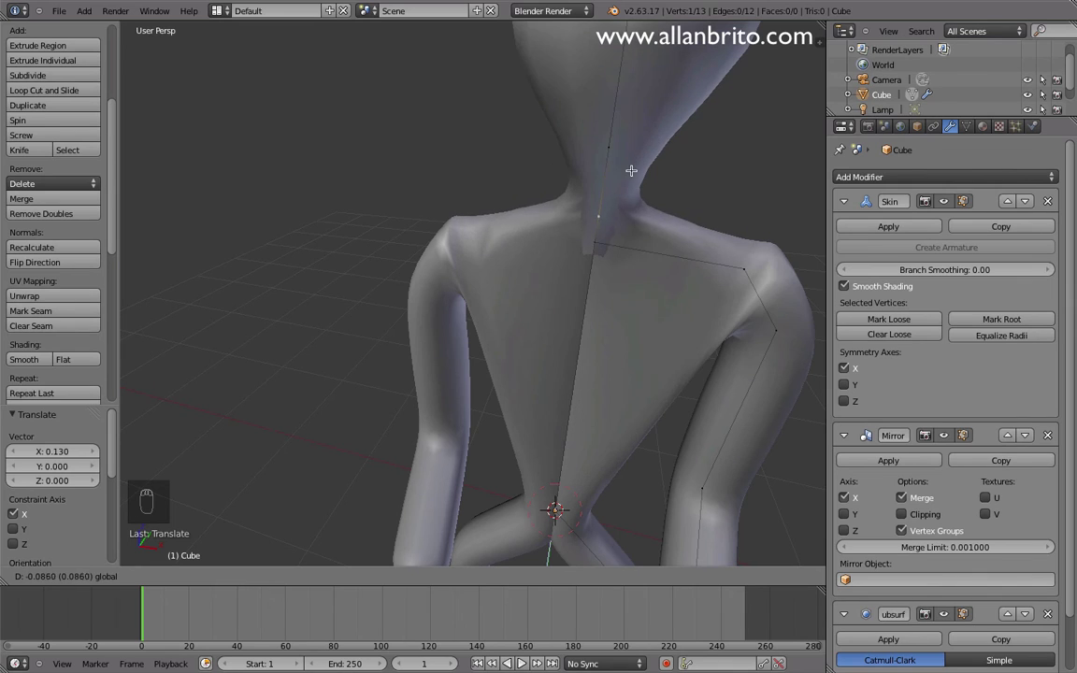
{"action": "left_click_drag", "start_coordinate": [632, 138], "coordinate": [631, 138]}
{"action": "middle_click_drag", "start_coordinate": [597, 344], "coordinate": [471, 332]}
- Move the knee vertex about -0.44 units along Y to bend the leg
{"action": "scroll", "coordinate": [499, 334], "scroll_direction": "down", "scroll_amount": 3}
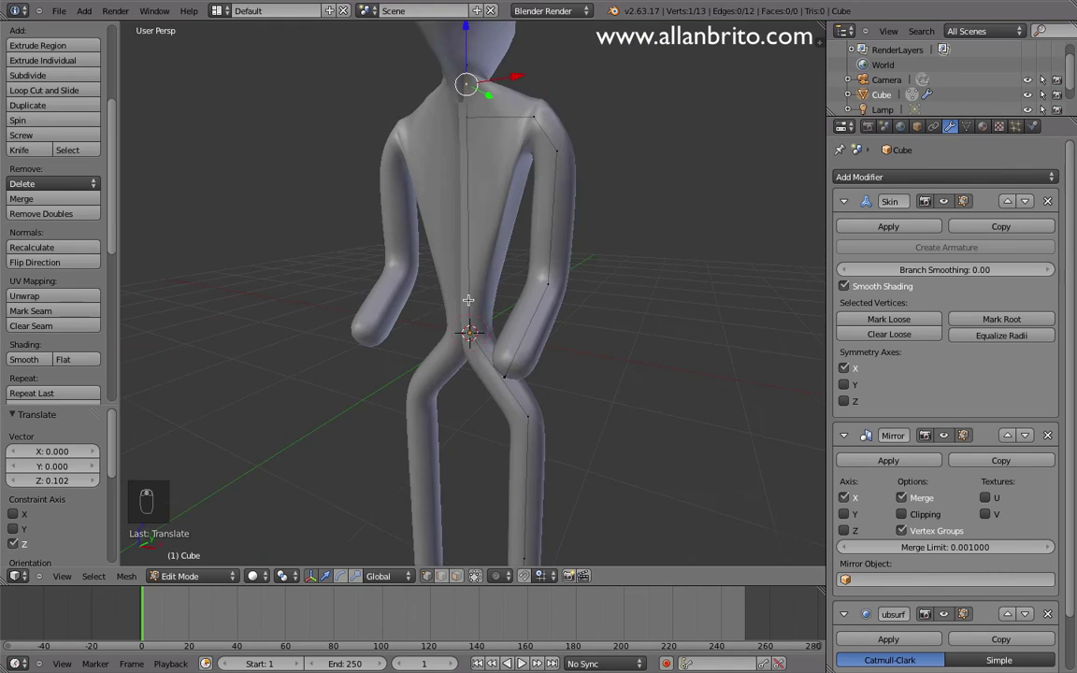
{"action": "scroll", "coordinate": [464, 186], "scroll_direction": "up", "scroll_amount": 5}
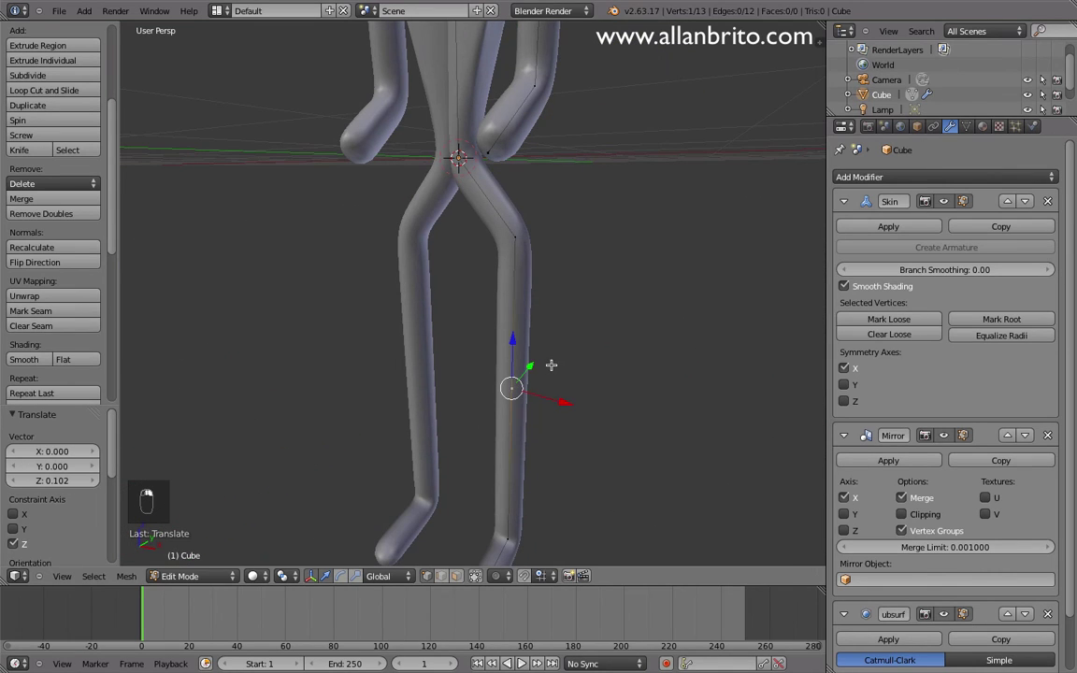
{"action": "key", "text": "g"}
{"action": "key", "text": "y"}
{"action": "left_click", "coordinate": [521, 378]}
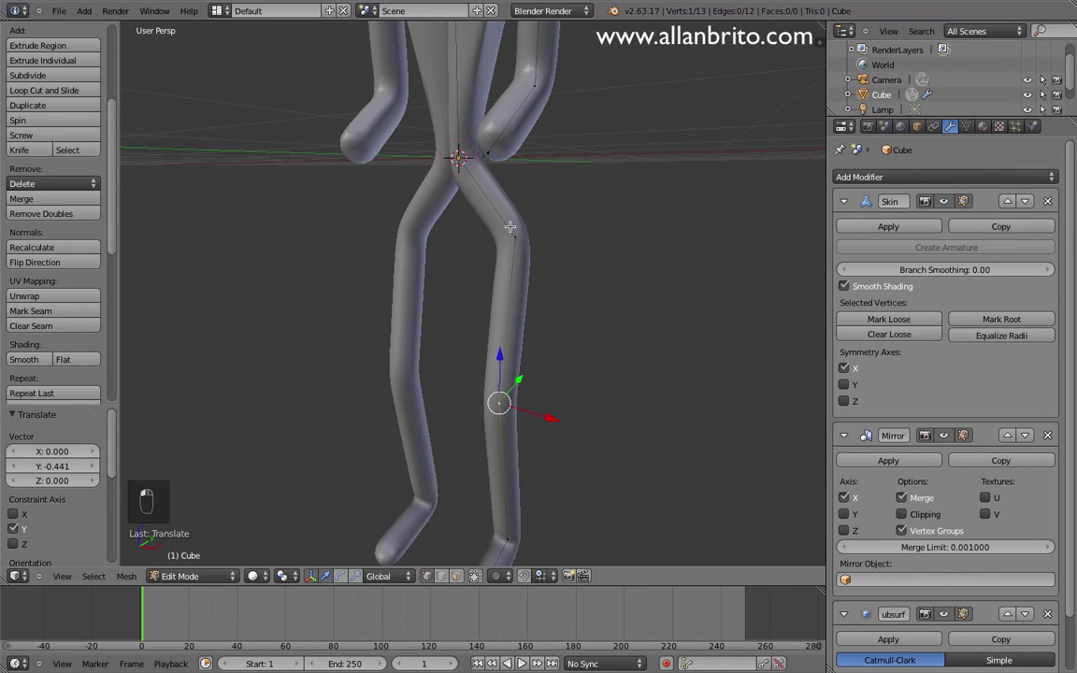
- Raise the hip vertex about 0.53 units along Z and shift it about -0.29 units along X
{"action": "key", "text": "g"}
{"action": "key", "text": "z"}
{"action": "left_click", "coordinate": [539, 185]}
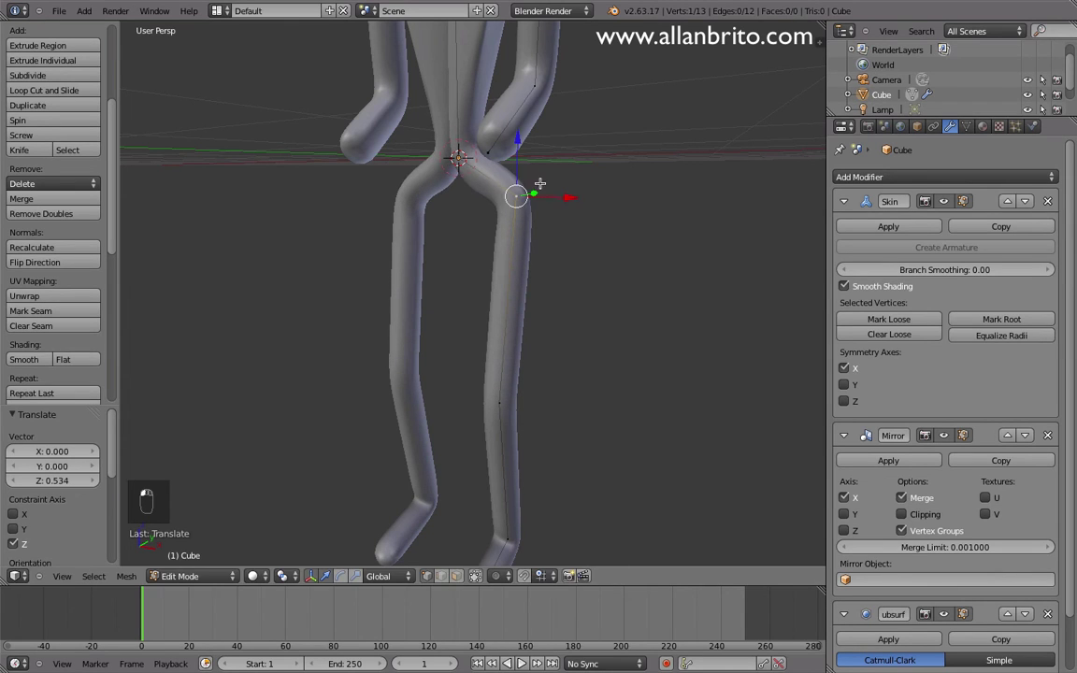
{"action": "key", "text": "g"}
{"action": "key", "text": "x"}
{"action": "left_click", "coordinate": [550, 197]}
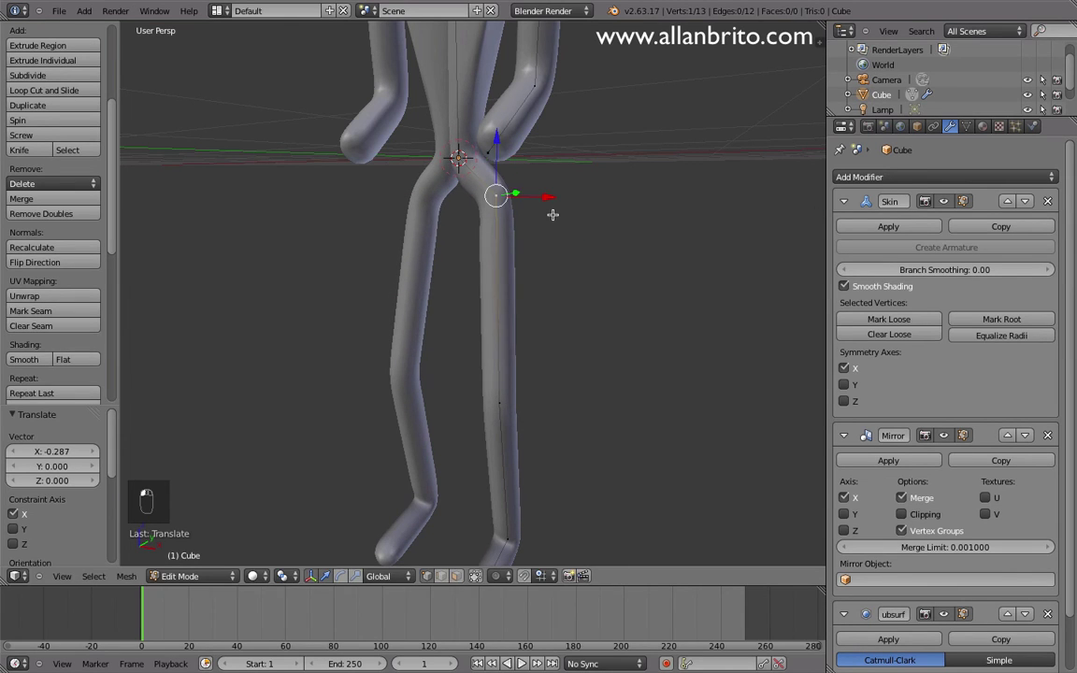
- Enlarge the skin radius by about 1.31 at the hip vertex and about 1.99 at the central pelvis vertex
{"action": "key", "text": "ctrl+a"}
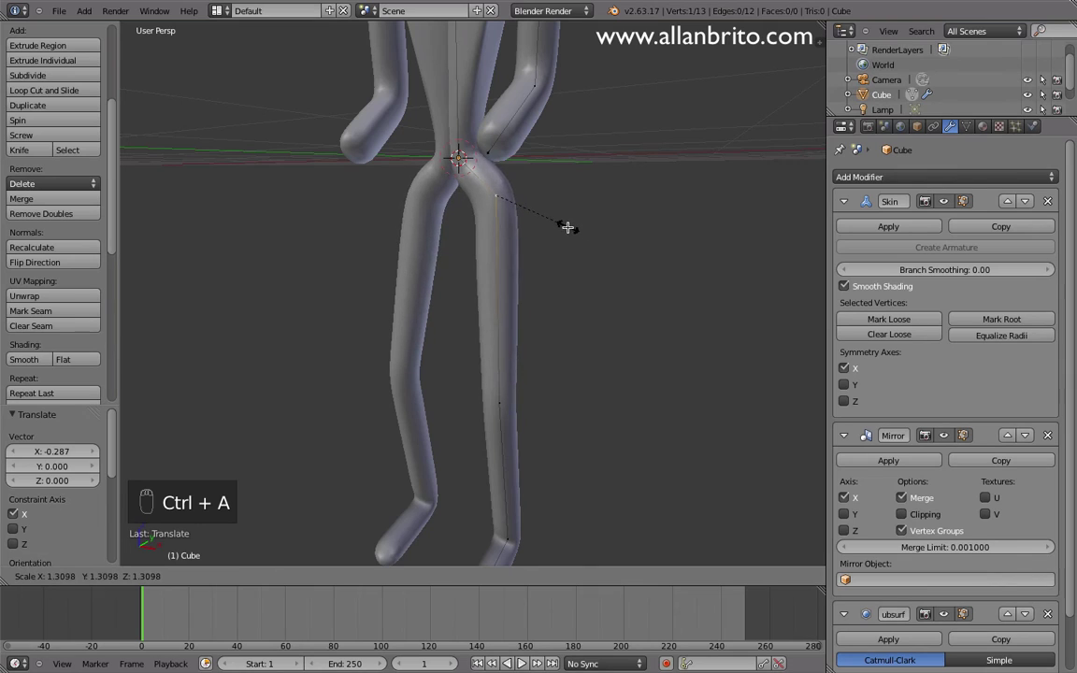
{"action": "left_click", "coordinate": [567, 226]}
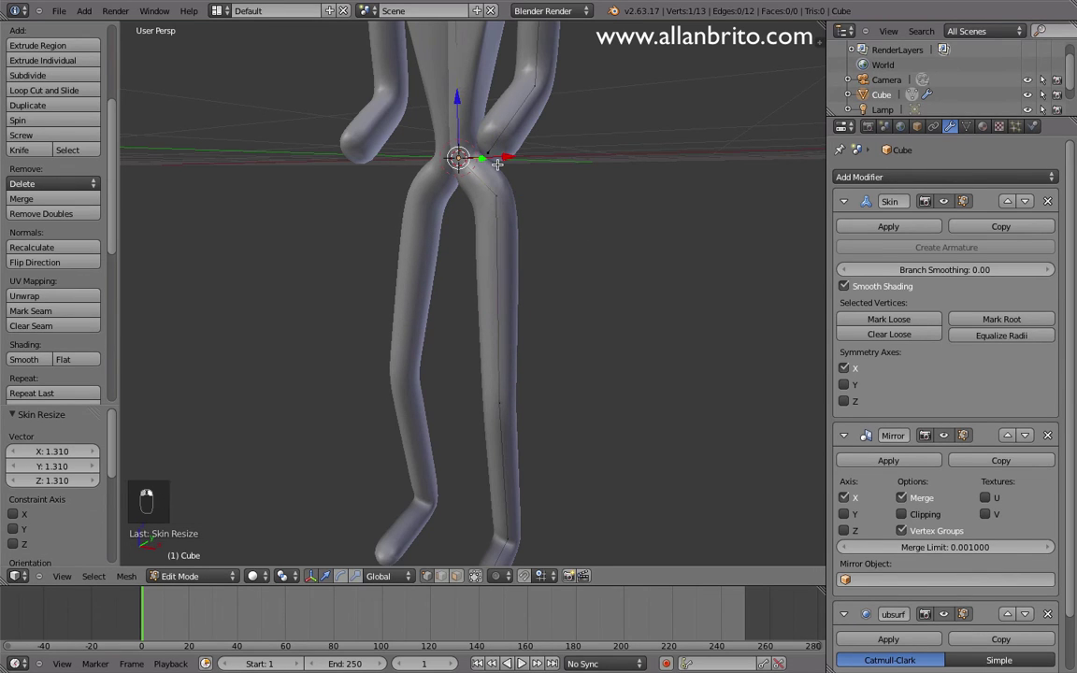
{"action": "key", "text": "ctrl+a"}
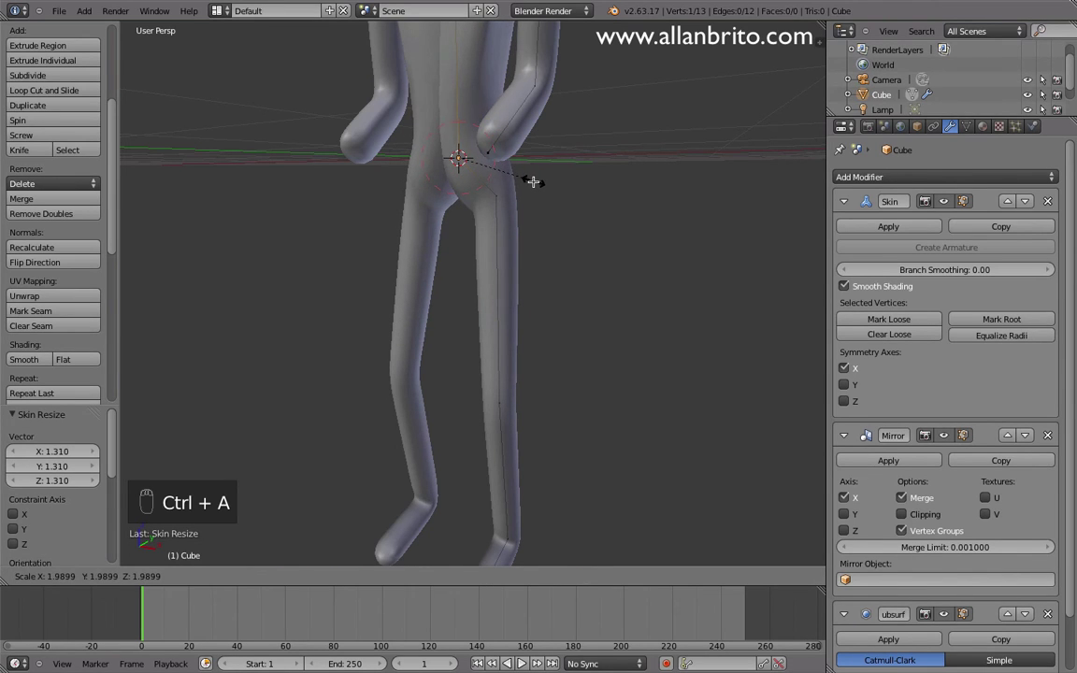
{"action": "left_click", "coordinate": [533, 181]}
{"action": "middle_click_drag", "start_coordinate": [528, 183], "coordinate": [453, 297]}
{"action": "scroll", "coordinate": [538, 270], "scroll_direction": "down", "scroll_amount": 5}
{"action": "scroll", "coordinate": [453, 297], "scroll_direction": "up", "scroll_amount": 3}
{"action": "scroll", "coordinate": [457, 297], "scroll_direction": "down", "scroll_amount": 1}
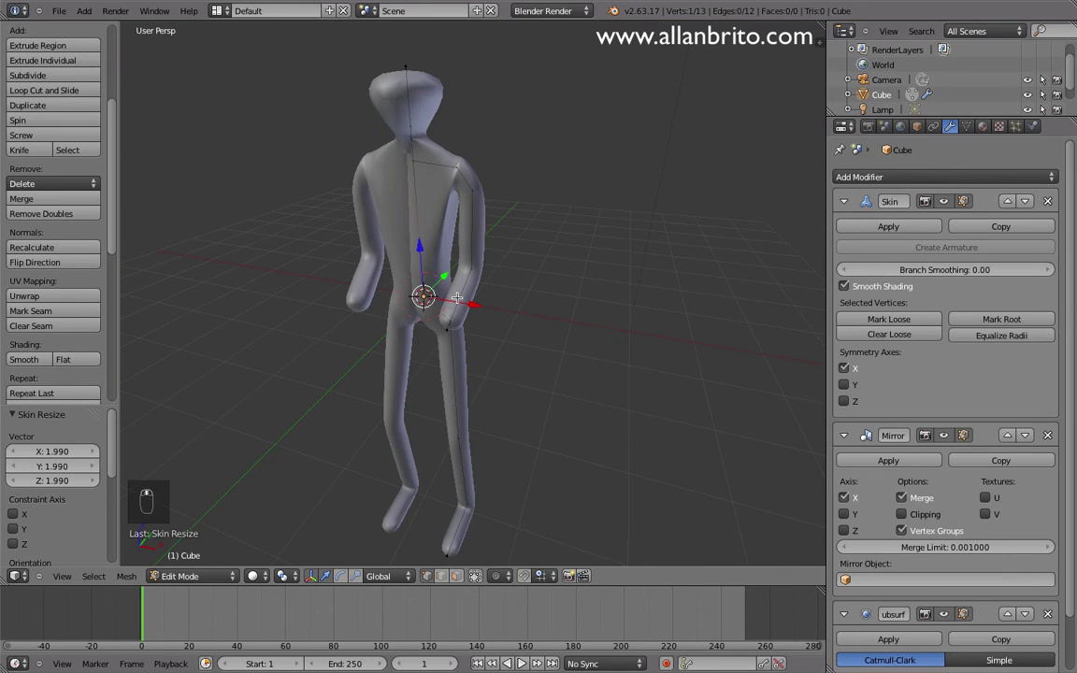
{"action": "middle_click_drag", "start_coordinate": [405, 170], "coordinate": [430, 171]}
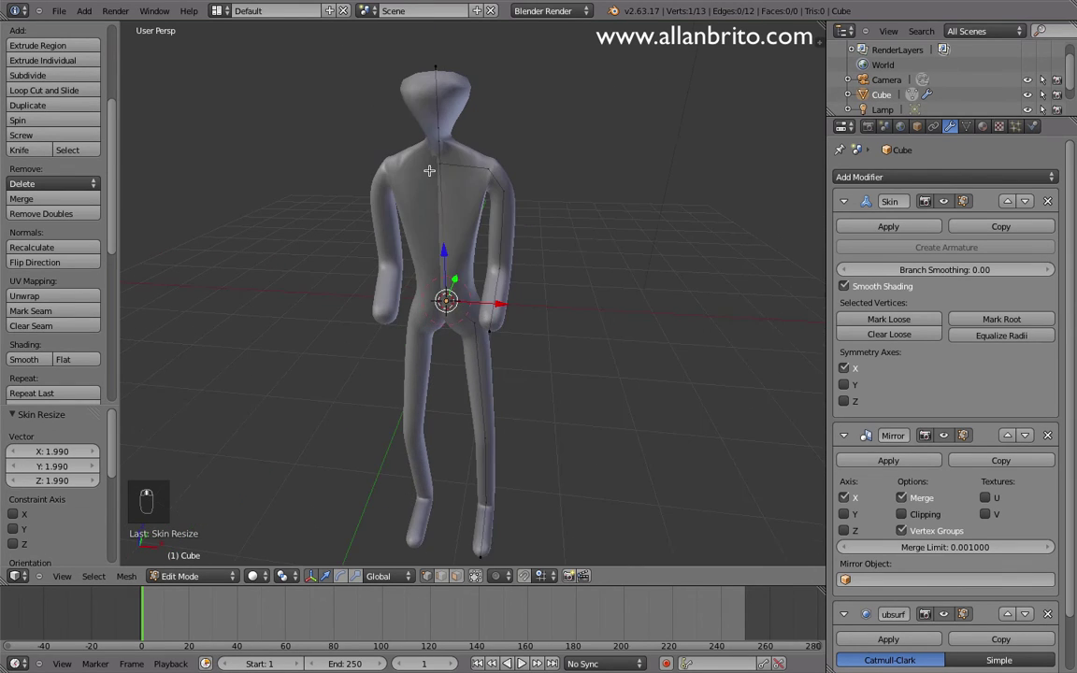
- Lower the upper-chest vertex, where the shoulders branch off, about 0.053 units along Z
{"action": "scroll", "coordinate": [436, 149], "scroll_direction": "up", "scroll_amount": 4}
{"action": "middle_click_drag", "start_coordinate": [468, 233], "coordinate": [479, 277], "text": "shift"}
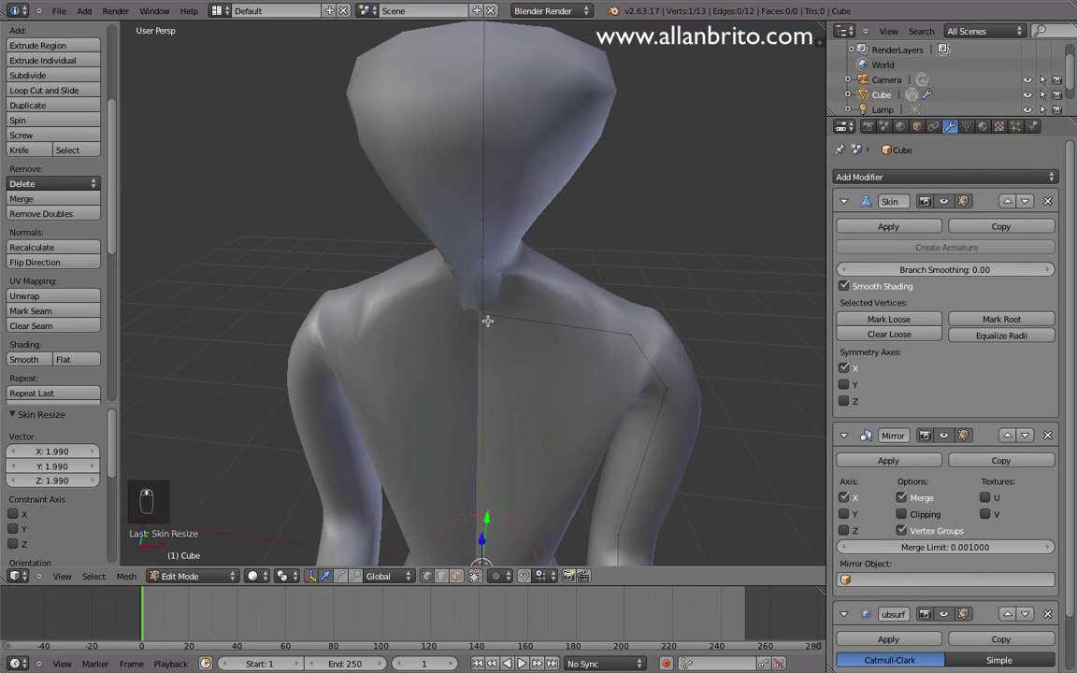
{"action": "right_click", "coordinate": [487, 321]}
{"action": "middle_click_drag", "start_coordinate": [500, 329], "coordinate": [464, 306]}
{"action": "middle_click_drag", "start_coordinate": [396, 238], "coordinate": [426, 268]}
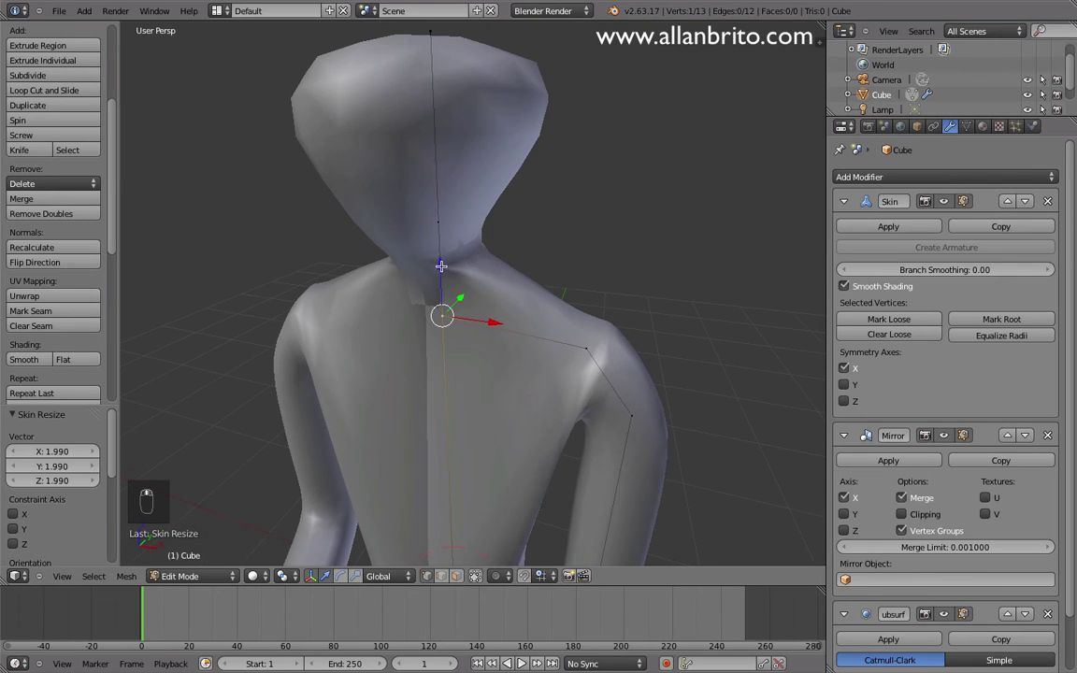
{"action": "key", "text": "g"}
{"action": "key", "text": "z"}
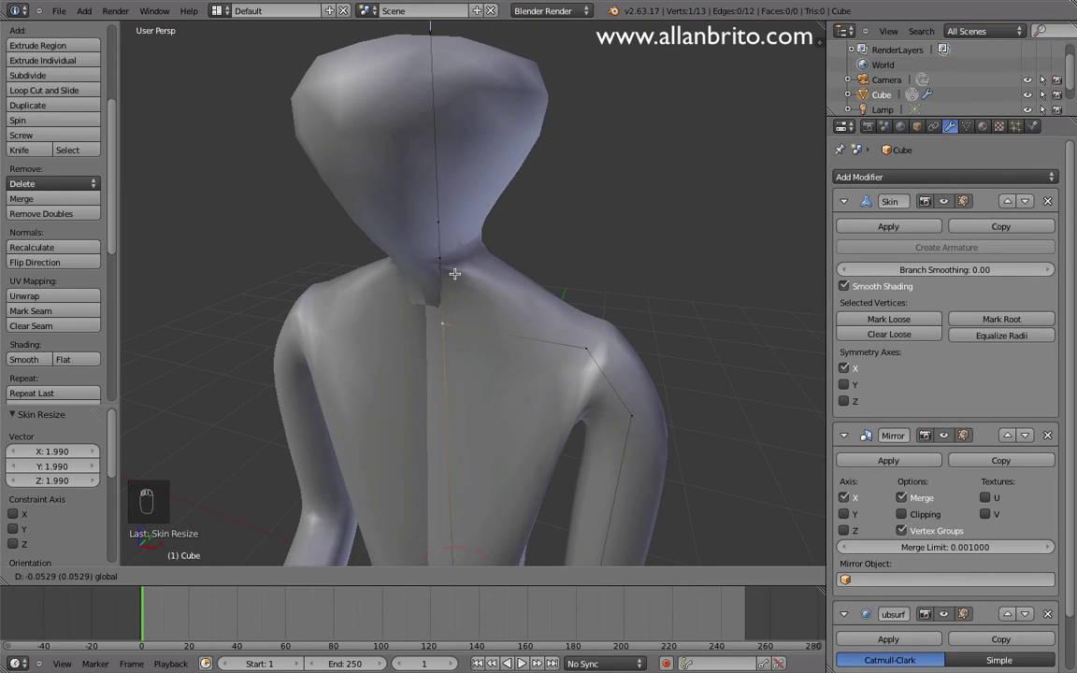
{"action": "left_click", "coordinate": [455, 273]}
- Move the inner shoulder vertex about 0.045 units outward along X
{"action": "right_click", "coordinate": [586, 347]}
{"action": "key", "text": "g"}
{"action": "key", "text": "x"}
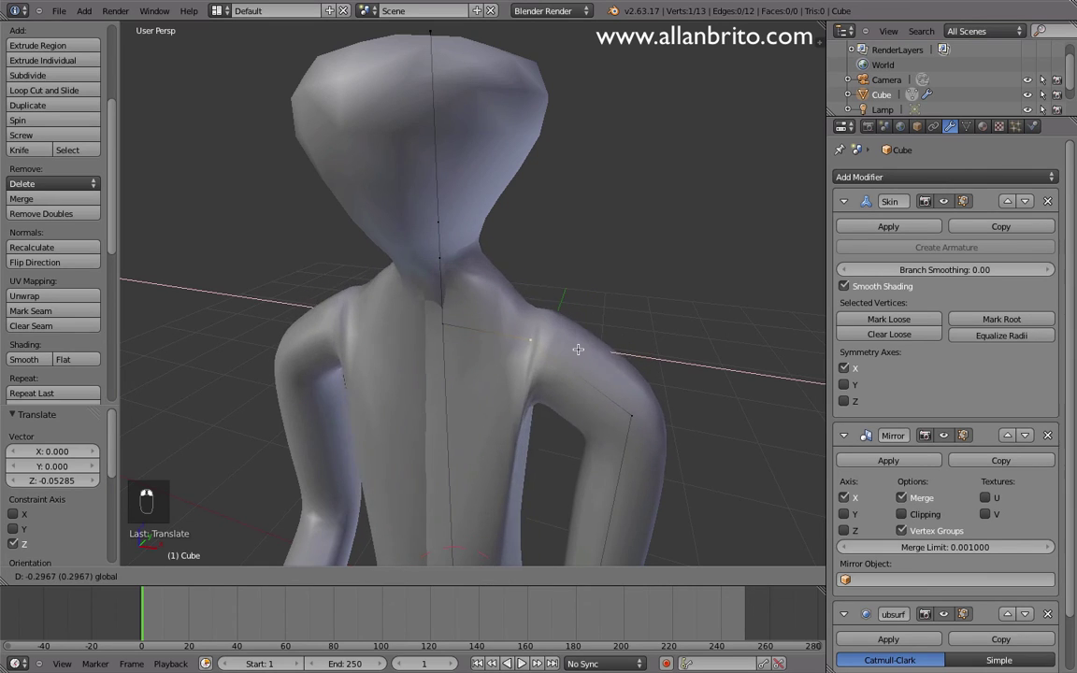
{"action": "left_click", "coordinate": [629, 381]}
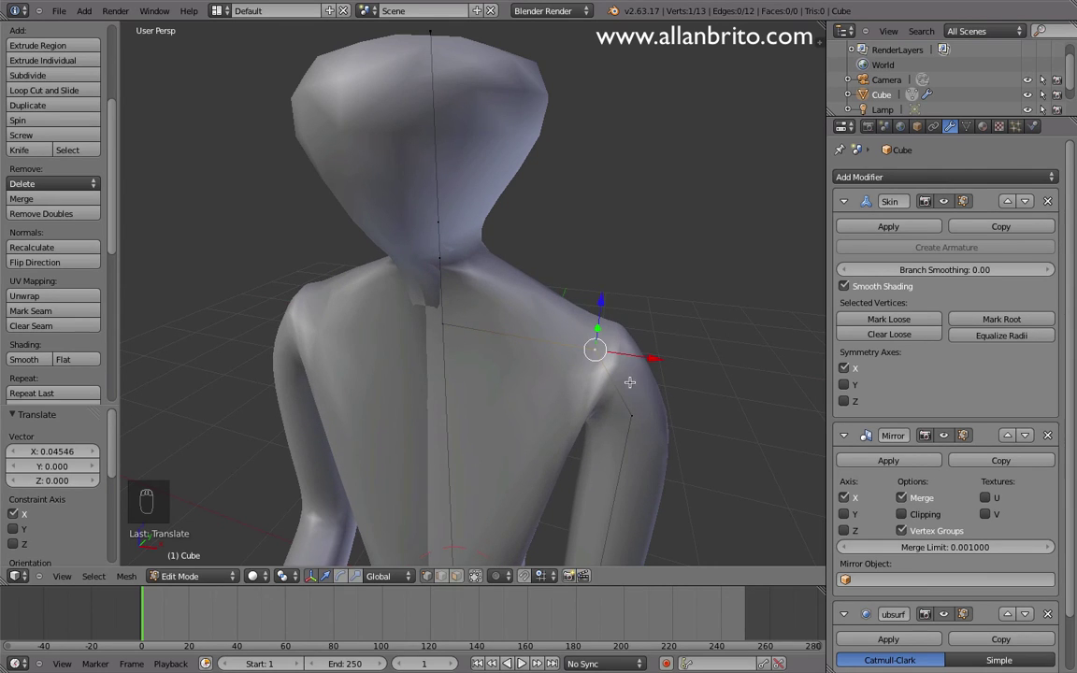
- Raise the outer shoulder vertex at the top of the arm about 0.244 units along Z
{"action": "key", "text": "g"}
{"action": "key", "text": "z"}
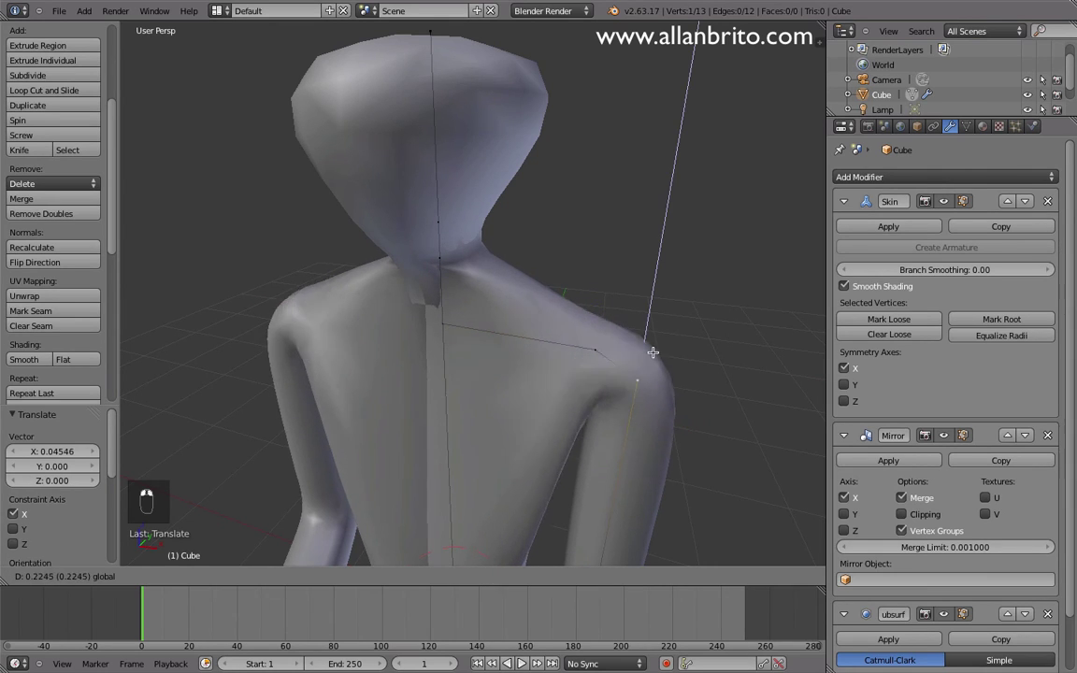
{"action": "left_click", "coordinate": [654, 349]}
{"action": "mouse_move", "coordinate": [529, 464]}
{"action": "middle_mouse_down"}
{"action": "mouse_move", "coordinate": [523, 443]}
{"action": "mouse_move", "coordinate": [569, 458]}
{"action": "mouse_move", "coordinate": [540, 464]}
{"action": "middle_mouse_up"}
{"action": "scroll", "coordinate": [520, 466], "scroll_direction": "down", "scroll_amount": 8}
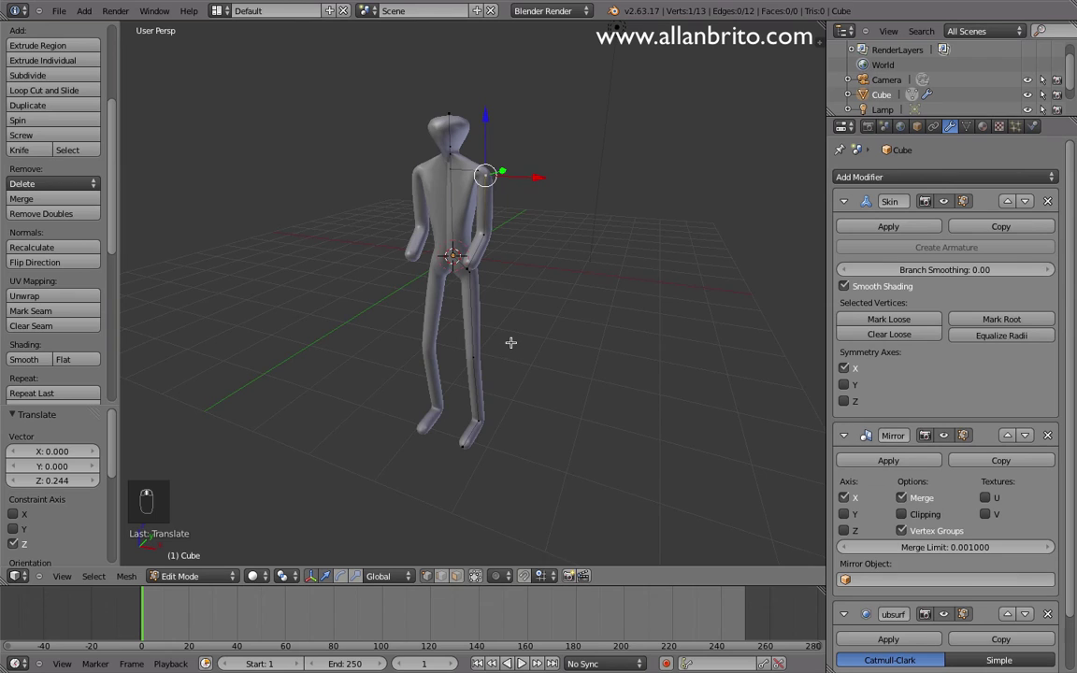
- Lower the vertex at the base of the head about 0.041 units along Z
{"action": "scroll", "coordinate": [511, 342], "scroll_direction": "up", "scroll_amount": 1}
{"action": "middle_click_drag", "start_coordinate": [498, 288], "coordinate": [501, 320]}
{"action": "scroll", "coordinate": [502, 320], "scroll_direction": "up", "scroll_amount": 5}
{"action": "middle_click_drag", "start_coordinate": [515, 169], "coordinate": [511, 245]}
{"action": "right_click", "coordinate": [503, 248]}
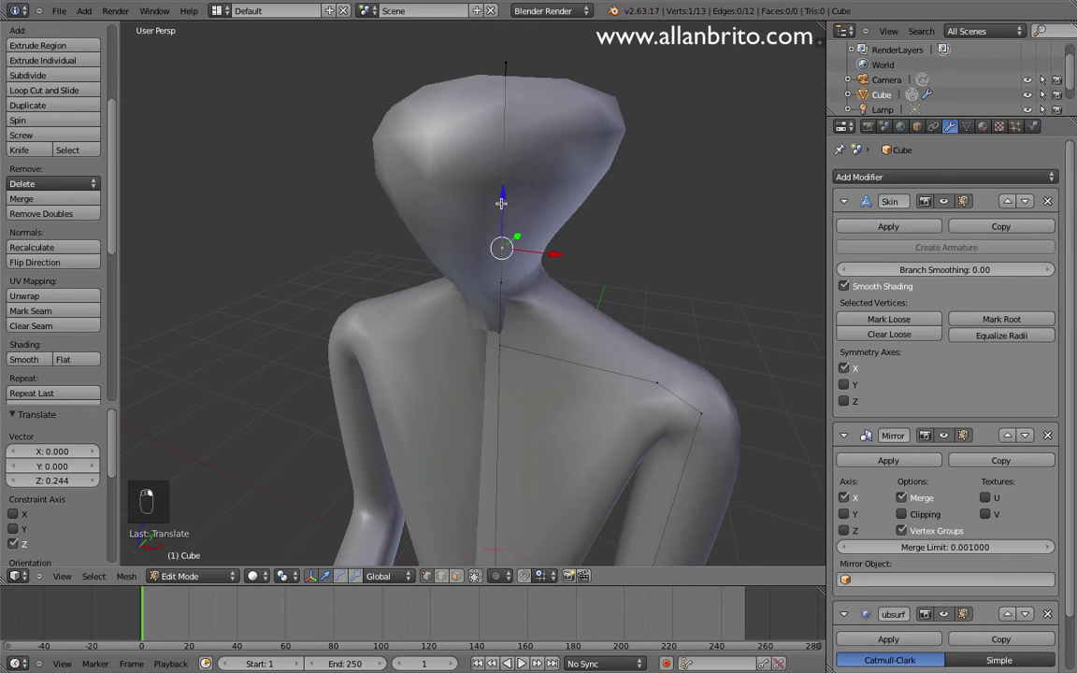
{"action": "mouse_move", "coordinate": [502, 203]}
{"action": "left_mouse_down"}
{"action": "mouse_move", "coordinate": [510, 168]}
{"action": "mouse_move", "coordinate": [512, 254]}
{"action": "mouse_move", "coordinate": [517, 207]}
{"action": "mouse_move", "coordinate": [517, 219]}
{"action": "left_mouse_up"}
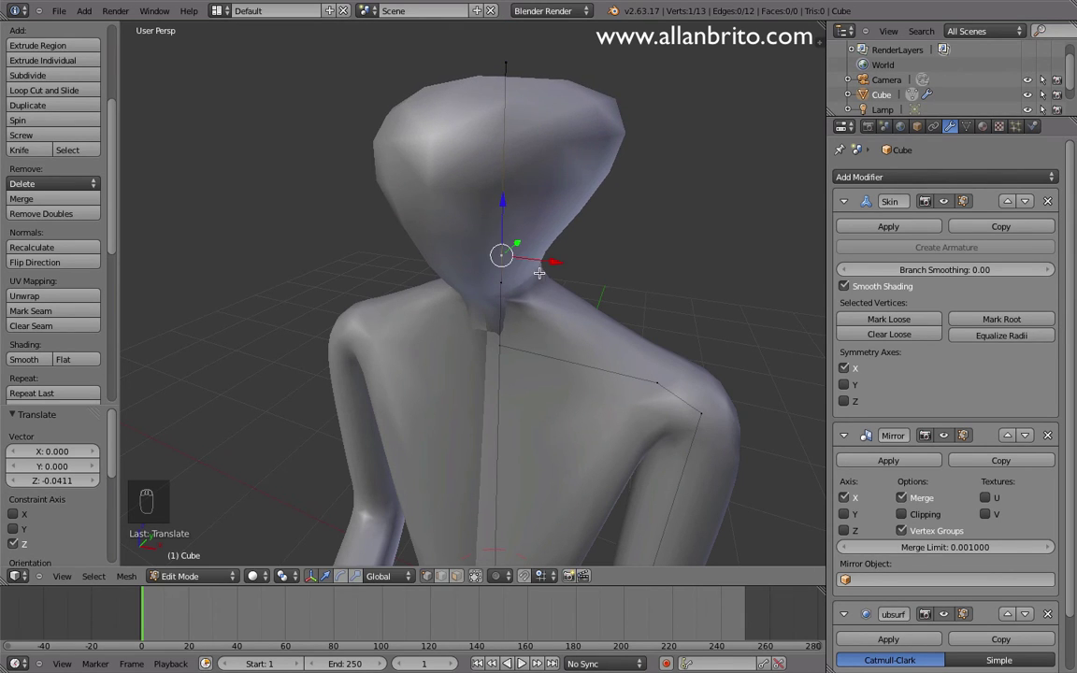
- Adjust the neck and head-base vertices along Y, finishing with a shift of about 0.315 units for the head-base vertex
{"action": "middle_click_drag", "start_coordinate": [539, 272], "coordinate": [447, 229]}
{"action": "right_click", "coordinate": [401, 296]}
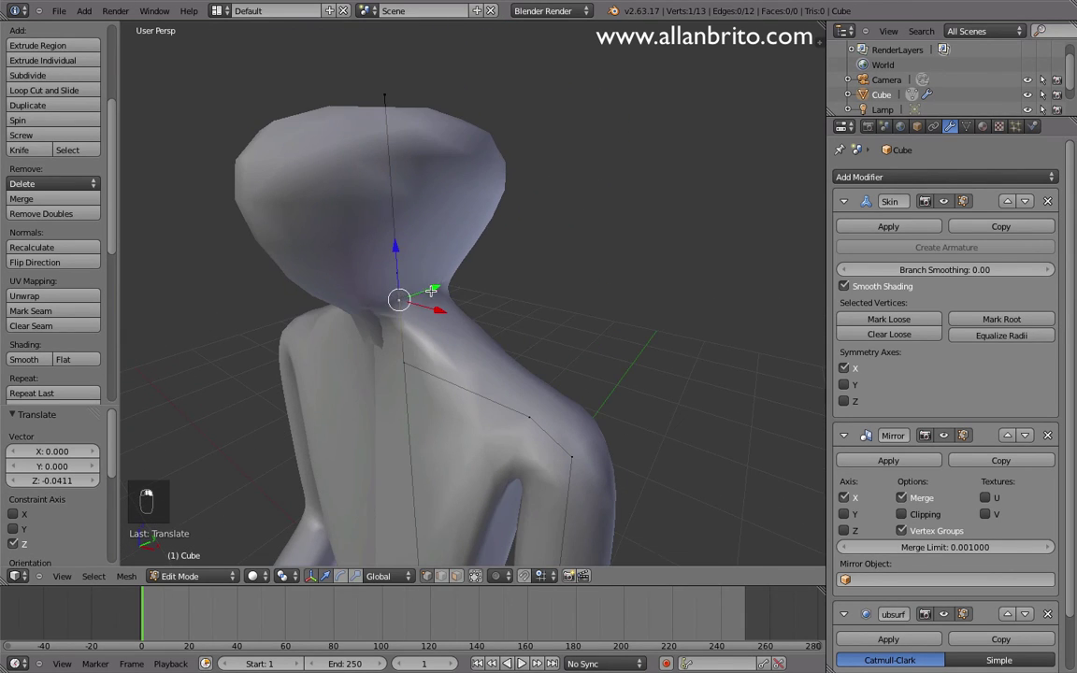
{"action": "left_click_drag", "start_coordinate": [431, 291], "coordinate": [356, 265]}
{"action": "right_click", "coordinate": [399, 274]}
{"action": "middle_click_drag", "start_coordinate": [356, 265], "coordinate": [430, 329]}
{"action": "left_click_drag", "start_coordinate": [326, 278], "coordinate": [266, 228]}
{"action": "left_click_drag", "start_coordinate": [323, 251], "coordinate": [378, 250]}
{"action": "scroll", "coordinate": [445, 373], "scroll_direction": "down", "scroll_amount": 7}
{"action": "middle_click_drag", "start_coordinate": [445, 374], "coordinate": [431, 406]}
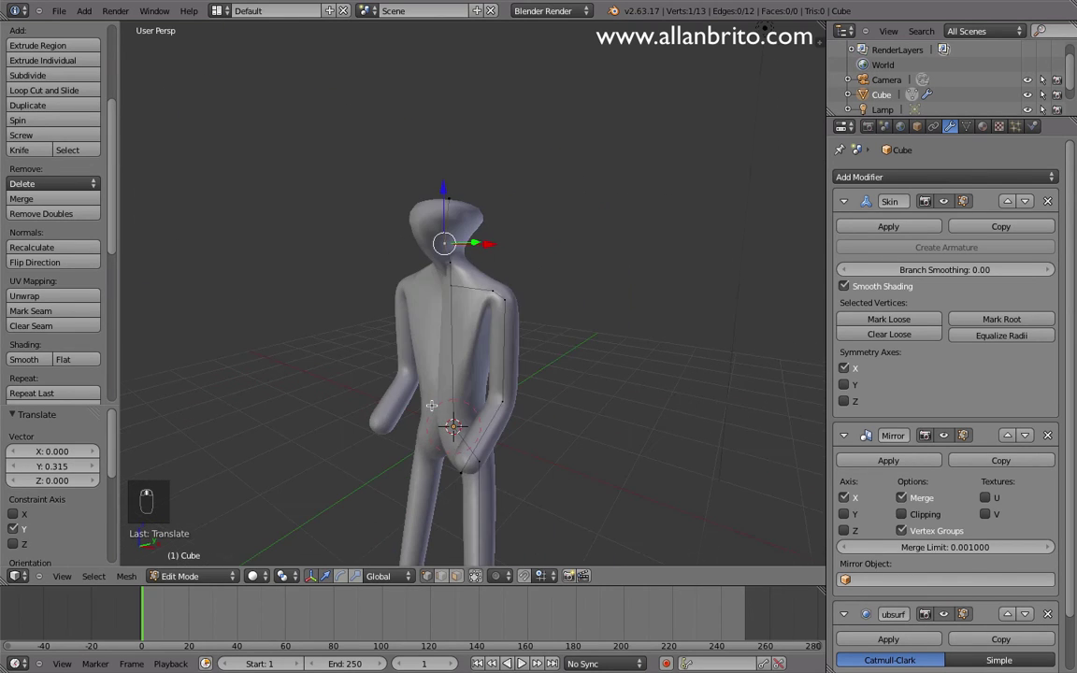
- Leave Edit Mode, check the figure's shape and apply the Mirror modifier
{"action": "key", "text": "Tab"}
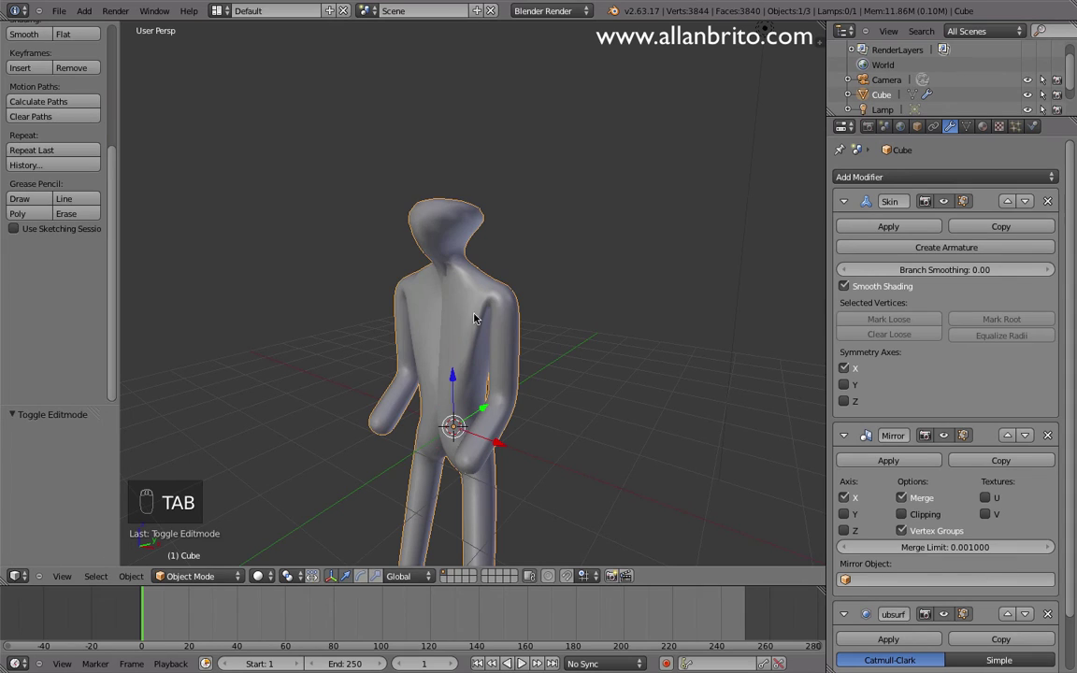
{"action": "middle_click_drag", "start_coordinate": [774, 433], "coordinate": [535, 338]}
{"action": "scroll", "coordinate": [510, 338], "scroll_direction": "up", "scroll_amount": 3}
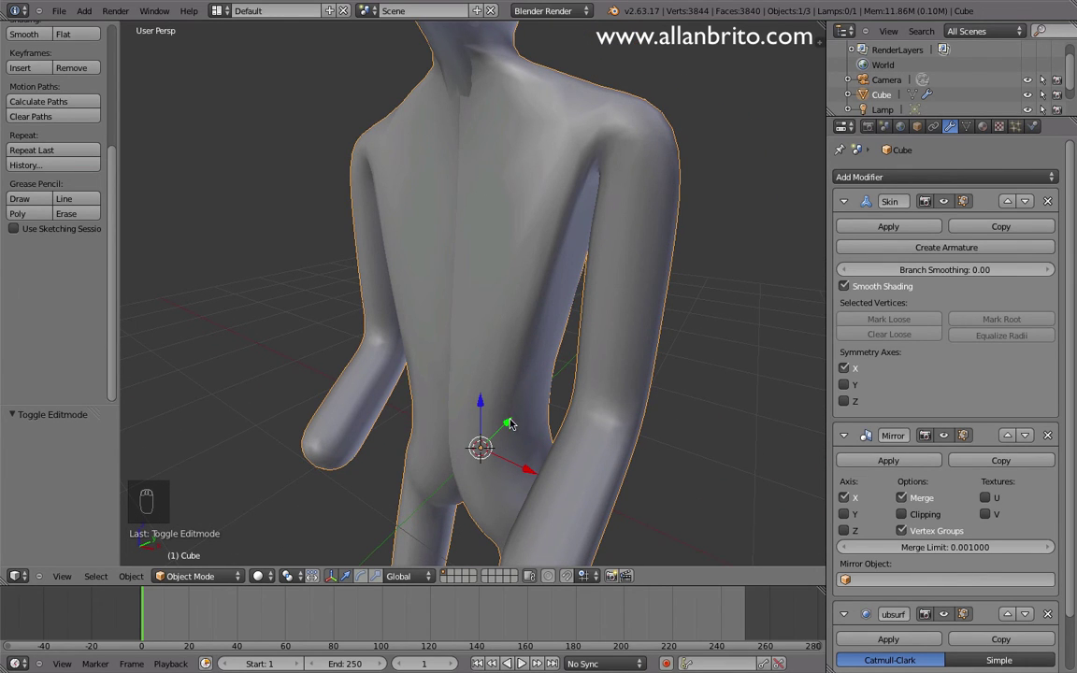
{"action": "scroll", "coordinate": [623, 178], "scroll_direction": "down", "scroll_amount": 10}
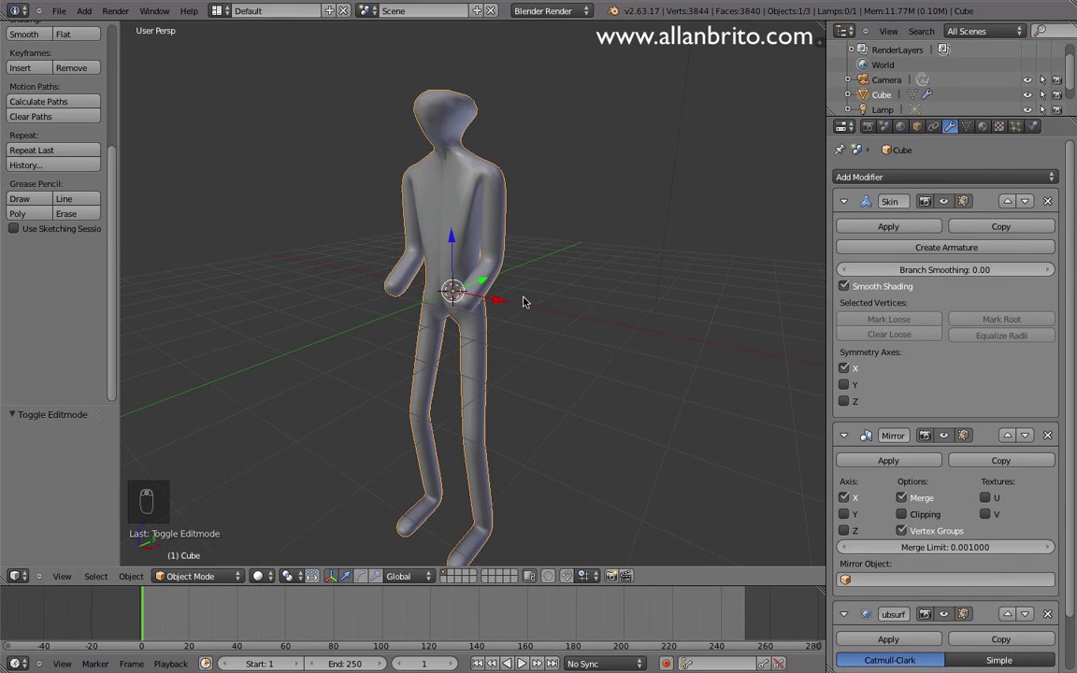
{"action": "left_click", "coordinate": [886, 460]}
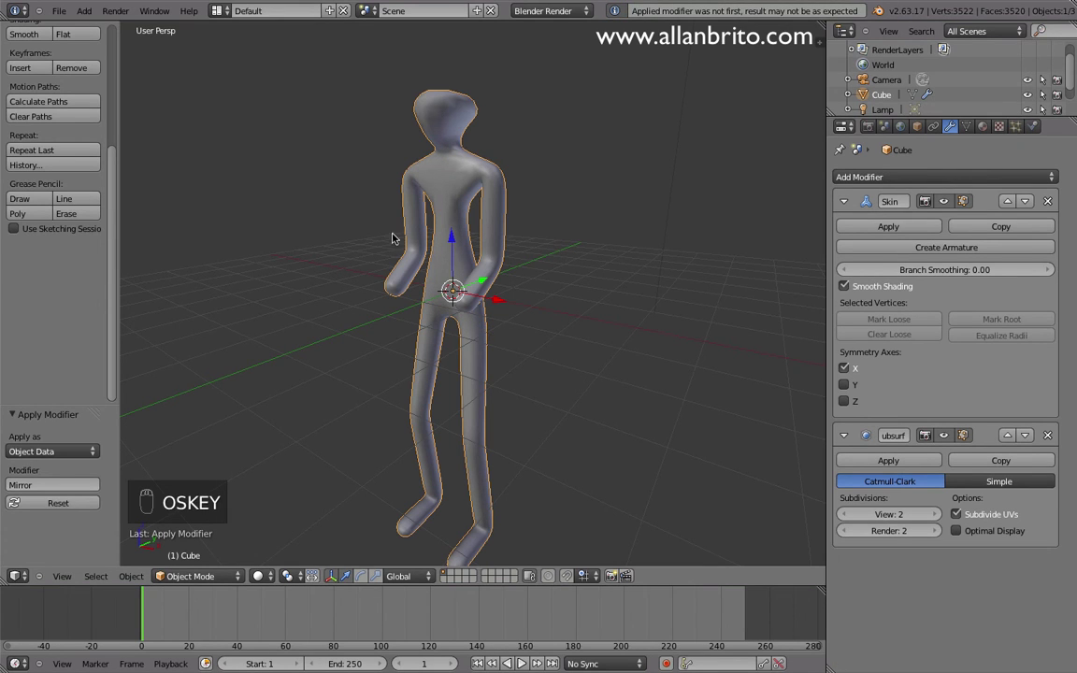
- Return to Edit Mode and lower the upper-chest vertex about 0.264 units along Z
{"action": "middle_click_drag", "start_coordinate": [394, 236], "coordinate": [570, 261]}
{"action": "key", "text": "Tab"}
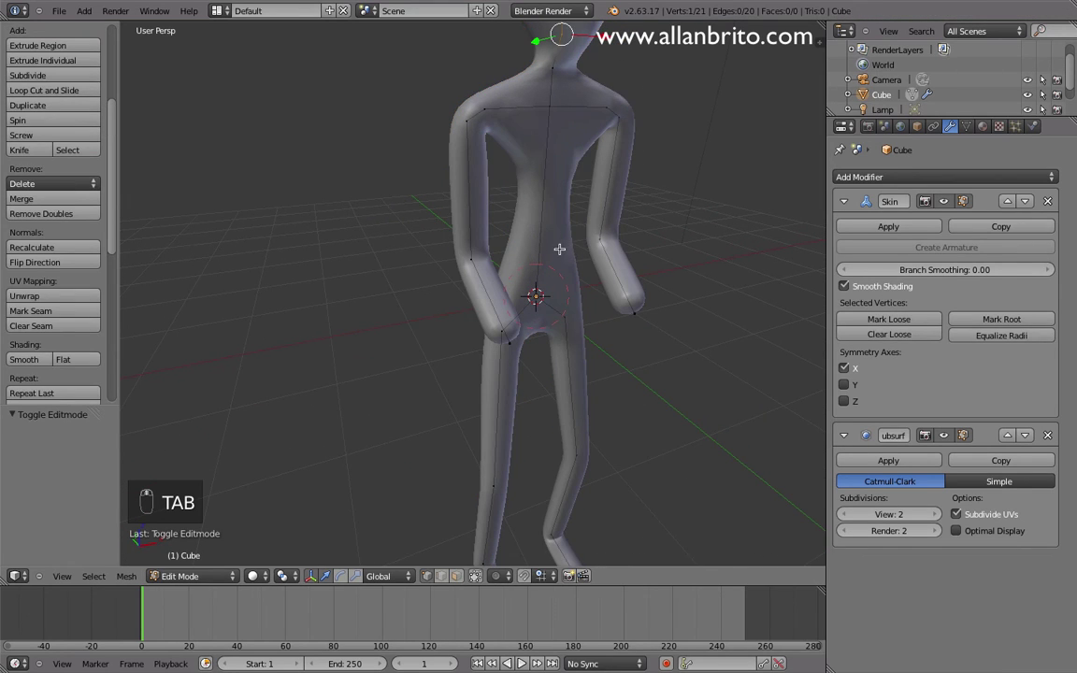
{"action": "right_click", "coordinate": [561, 115]}
{"action": "left_click_drag", "start_coordinate": [555, 69], "coordinate": [550, 92]}
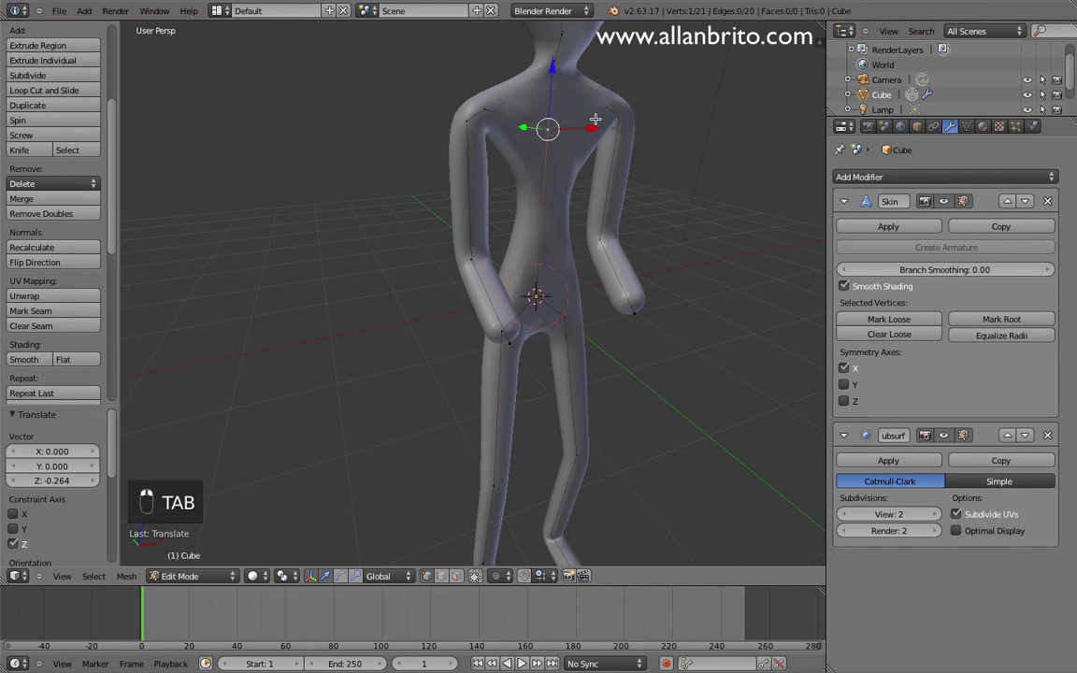
- Resize the skin at the upper-chest vertex by about 2.45 along X and about 3.356 along Y
{"action": "key", "text": "s"}
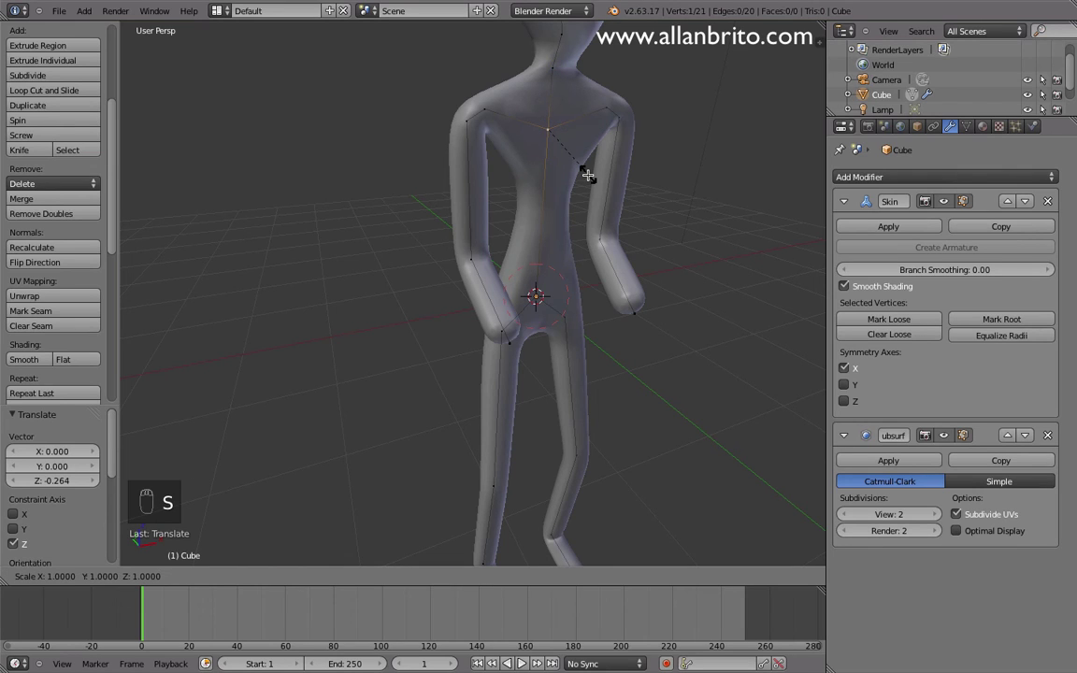
{"action": "right_click", "coordinate": [587, 174]}
{"action": "key", "text": "ctrl+a"}
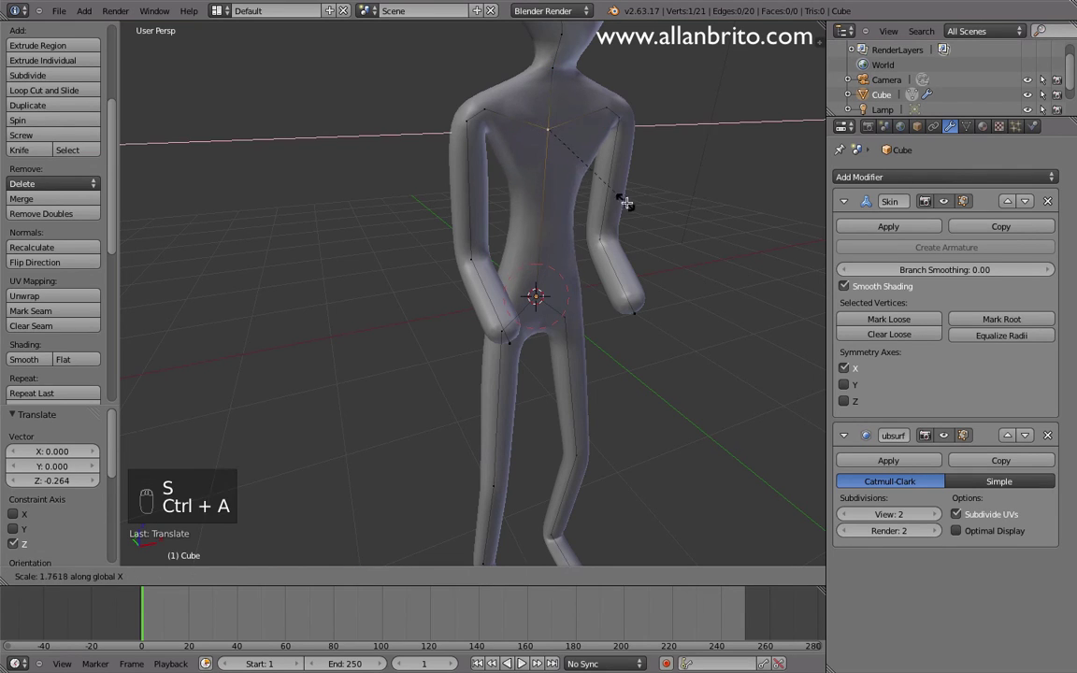
{"action": "left_click", "coordinate": [666, 211]}
{"action": "middle_click_drag", "start_coordinate": [666, 211], "coordinate": [618, 208]}
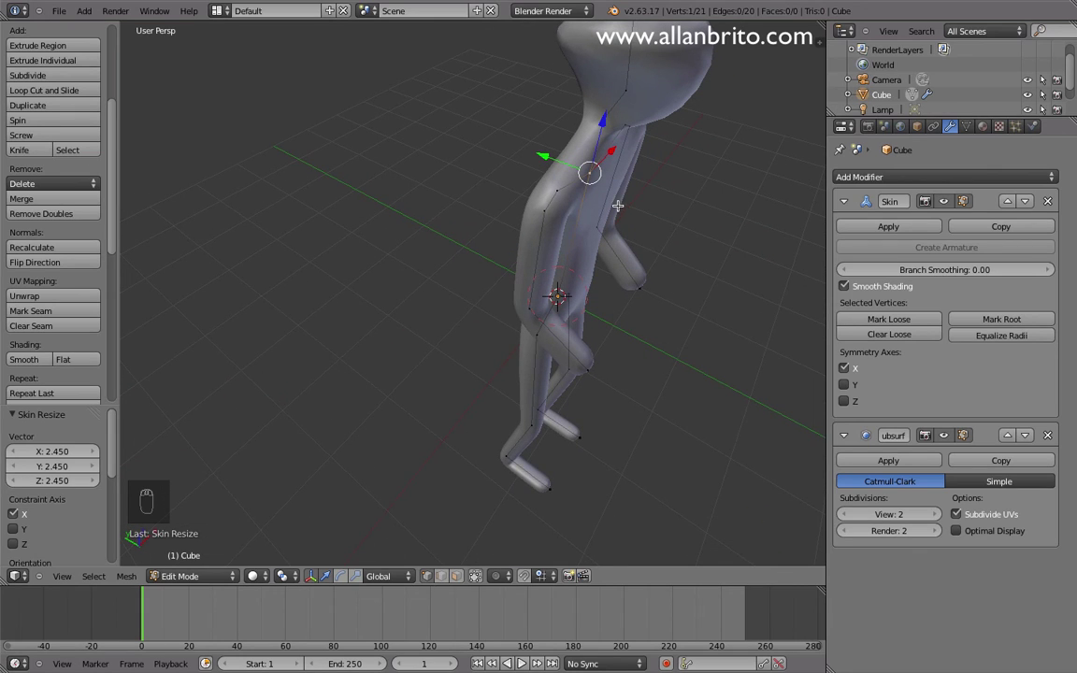
{"action": "key", "text": "ctrl+a"}
{"action": "key", "text": "y"}
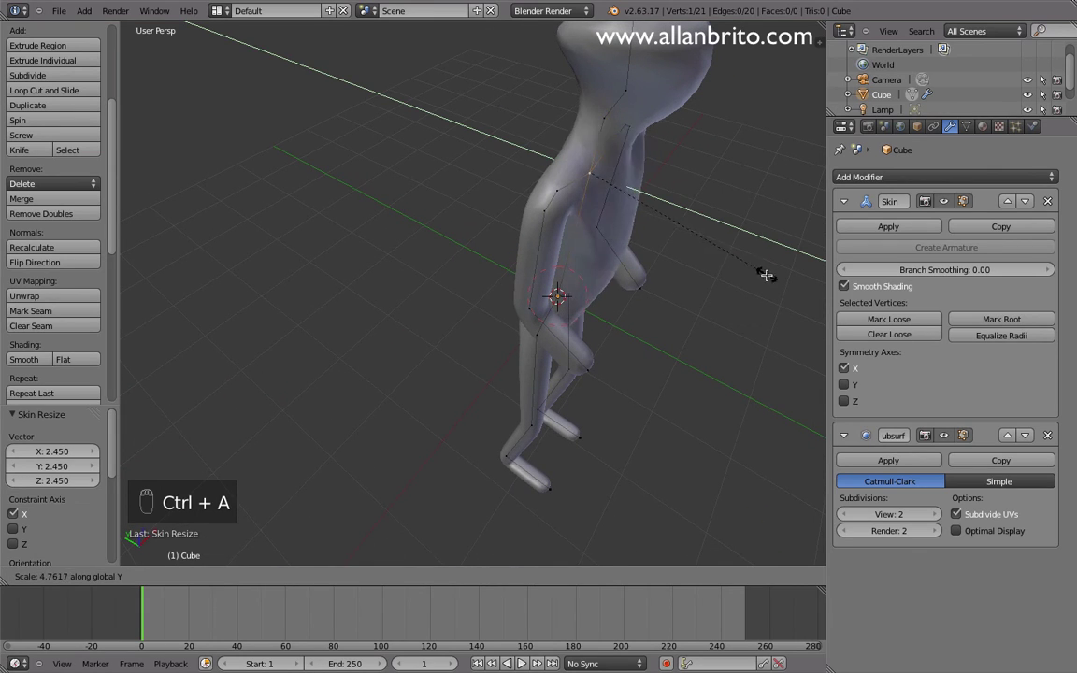
{"action": "left_click", "coordinate": [710, 248]}
- Select both inner shoulder vertices and raise them slightly together along Z
{"action": "middle_click_drag", "start_coordinate": [711, 248], "coordinate": [552, 189]}
{"action": "right_click", "coordinate": [525, 178]}
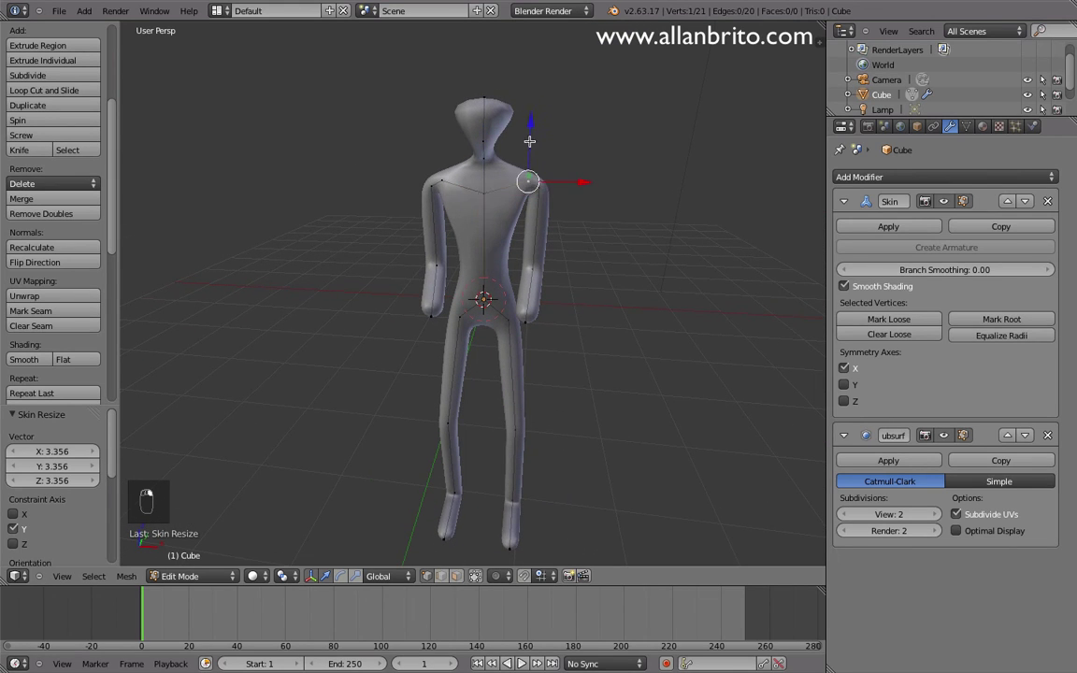
{"action": "mouse_move", "coordinate": [529, 141]}
{"action": "left_mouse_down"}
{"action": "mouse_move", "coordinate": [531, 130]}
{"action": "mouse_move", "coordinate": [527, 159]}
{"action": "left_mouse_up"}
{"action": "key", "text": "super+z"}
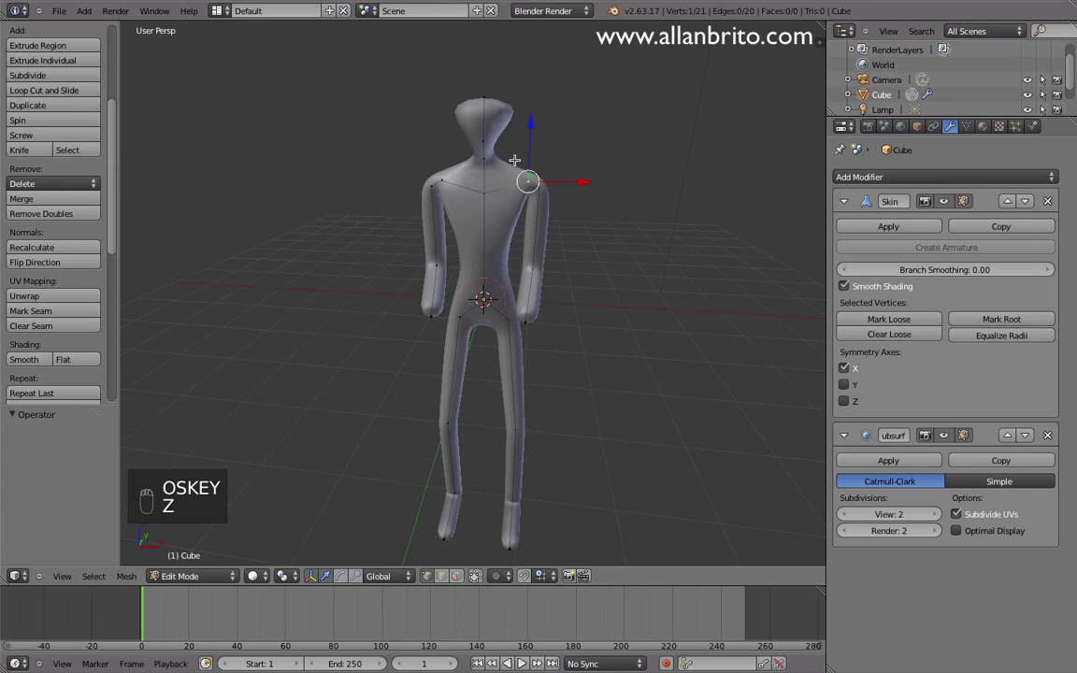
{"action": "right_click", "coordinate": [446, 178], "text": "shift"}
{"action": "left_click", "coordinate": [476, 119]}
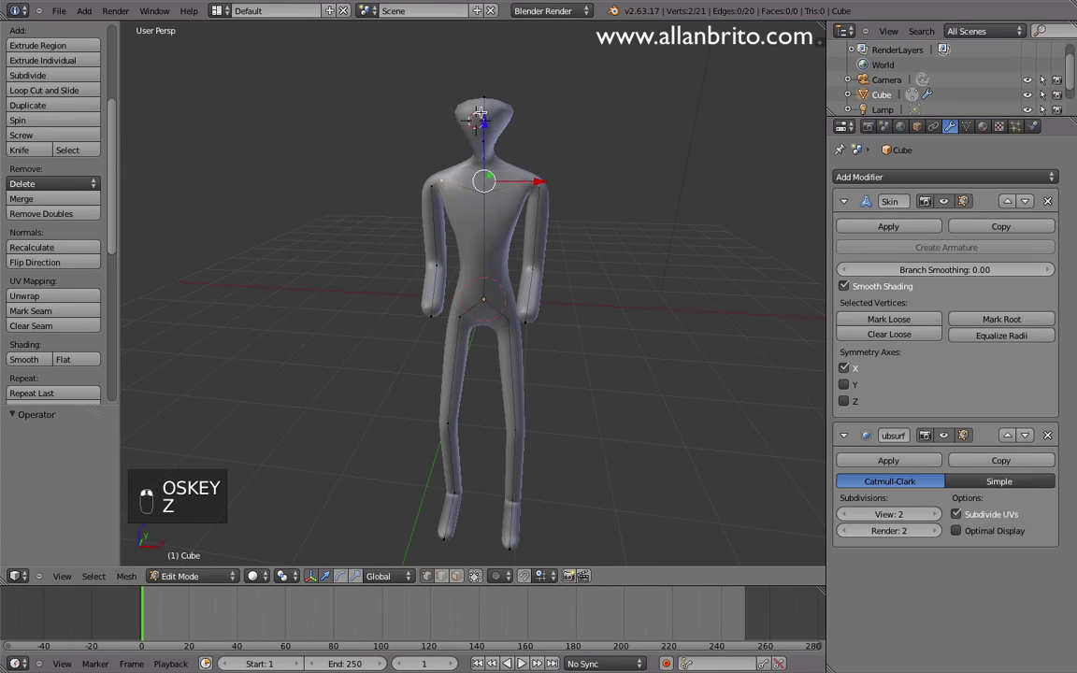
{"action": "mouse_move", "coordinate": [484, 126]}
{"action": "left_mouse_down"}
{"action": "mouse_move", "coordinate": [486, 114]}
{"action": "mouse_move", "coordinate": [490, 124]}
{"action": "left_mouse_up"}
{"action": "middle_click_drag", "start_coordinate": [558, 324], "coordinate": [618, 317]}
- Create an armature from the Skin modifier in Object Mode and switch the armature to Pose Mode
{"action": "key", "text": "Tab"}
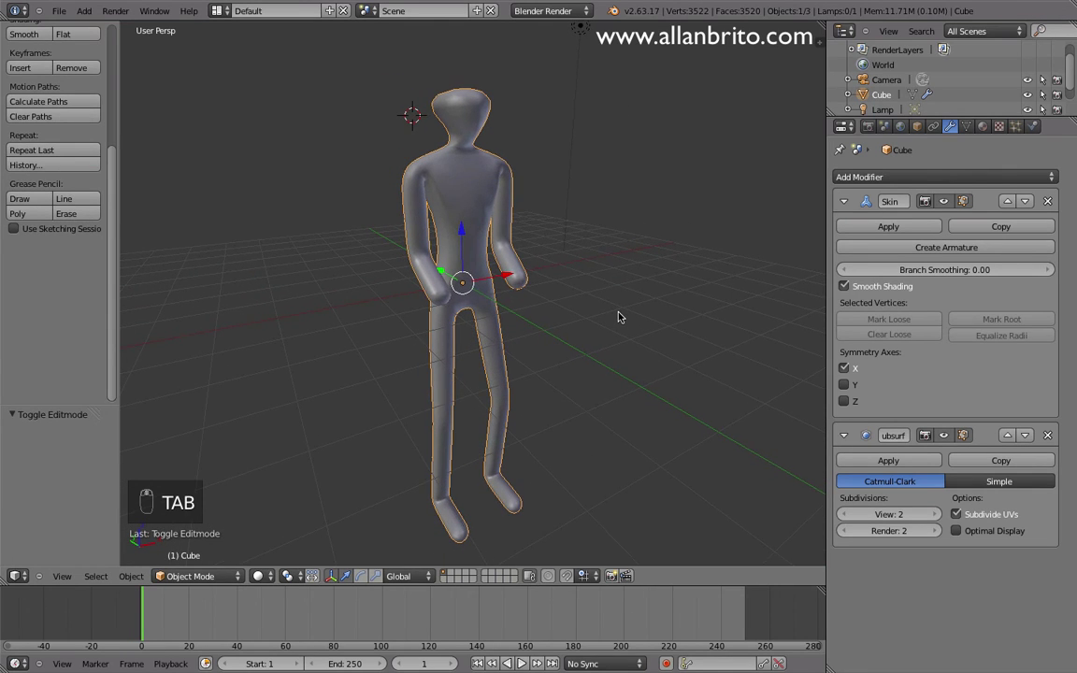
{"action": "left_click", "coordinate": [946, 248]}
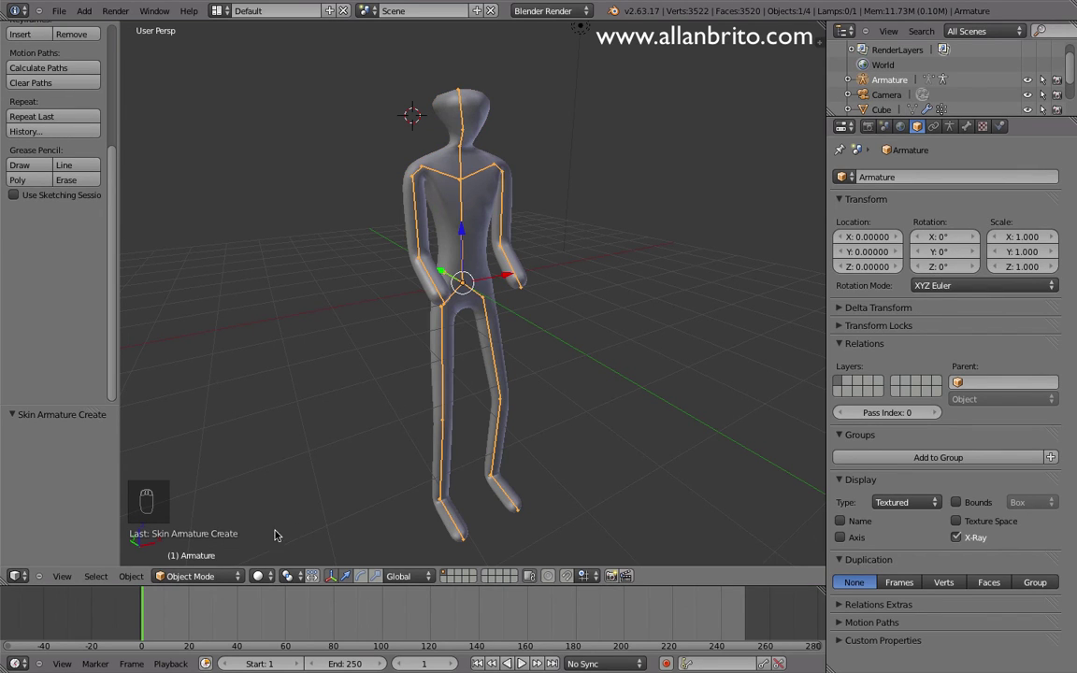
{"action": "left_click", "coordinate": [221, 579]}
{"action": "left_click", "coordinate": [215, 474]}
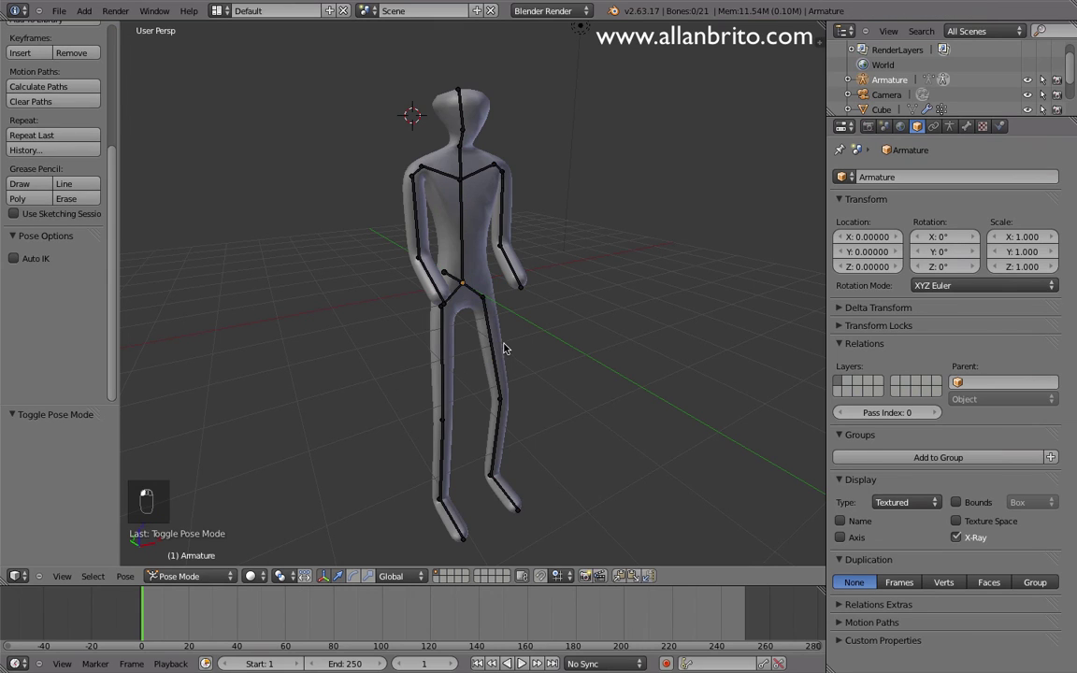
- Try rotating a thigh bone forward about the global X axis to test how the leg deforms
{"action": "right_click", "coordinate": [495, 353]}
{"action": "middle_click_drag", "start_coordinate": [495, 353], "coordinate": [517, 374]}
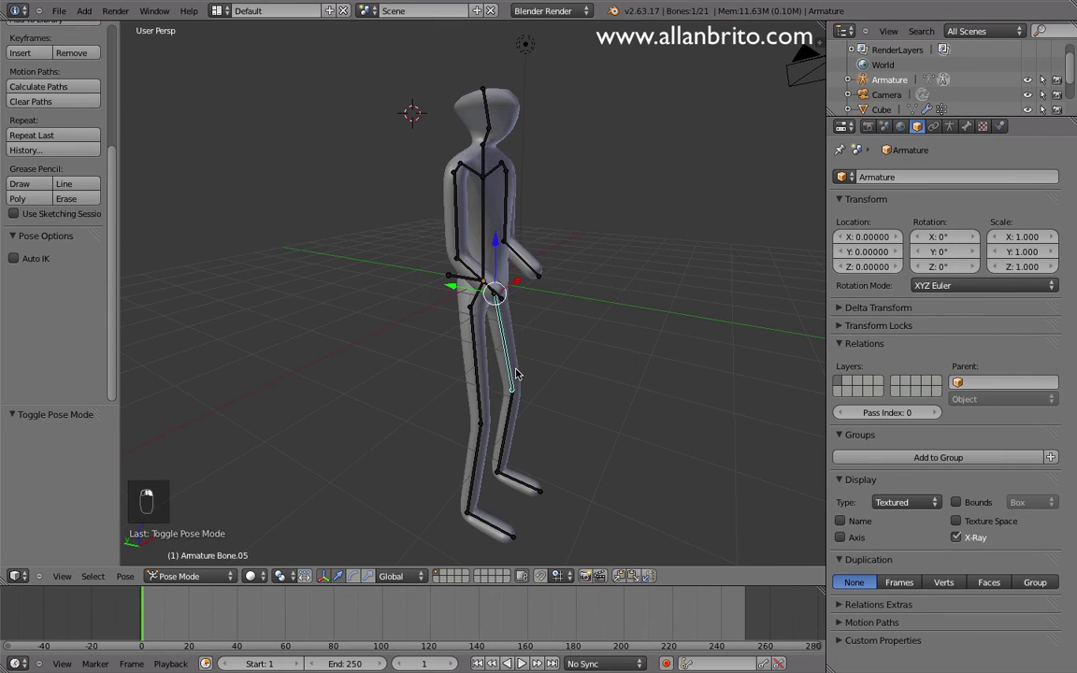
{"action": "key", "text": "r"}
{"action": "key", "text": "x"}
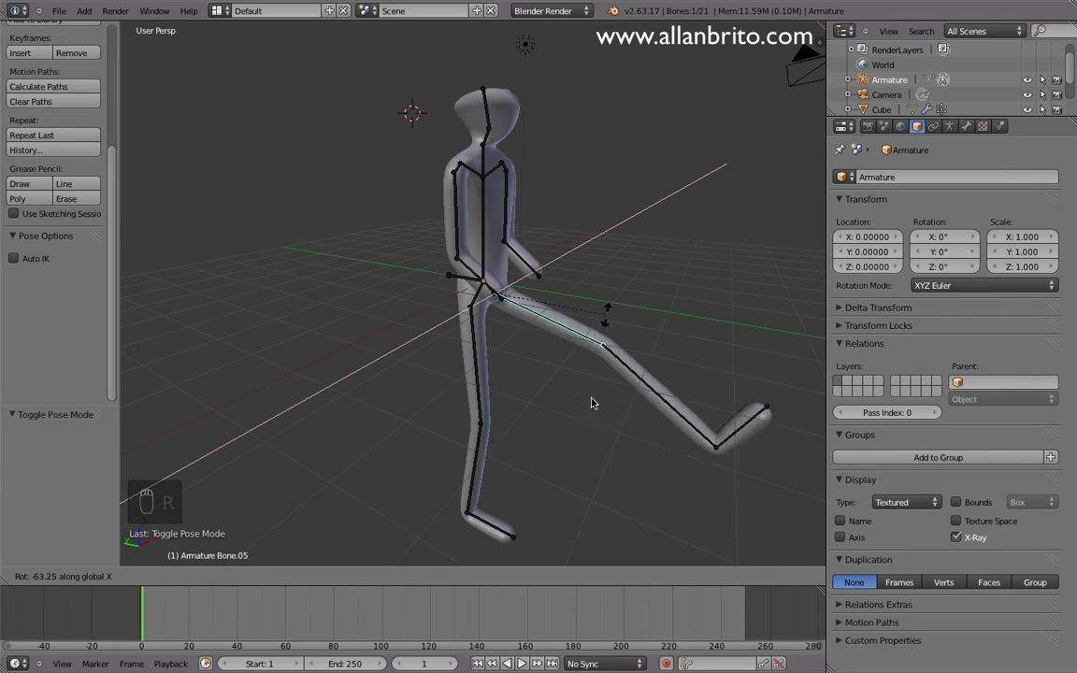
{"action": "right_click", "coordinate": [598, 335]}
{"action": "middle_click_drag", "start_coordinate": [598, 335], "coordinate": [600, 363]}
{"action": "scroll", "coordinate": [555, 291], "scroll_direction": "up", "scroll_amount": 1}
{"action": "scroll", "coordinate": [555, 291], "scroll_direction": "up", "scroll_amount": 1}
{"action": "scroll", "coordinate": [556, 291], "scroll_direction": "down", "scroll_amount": 1}
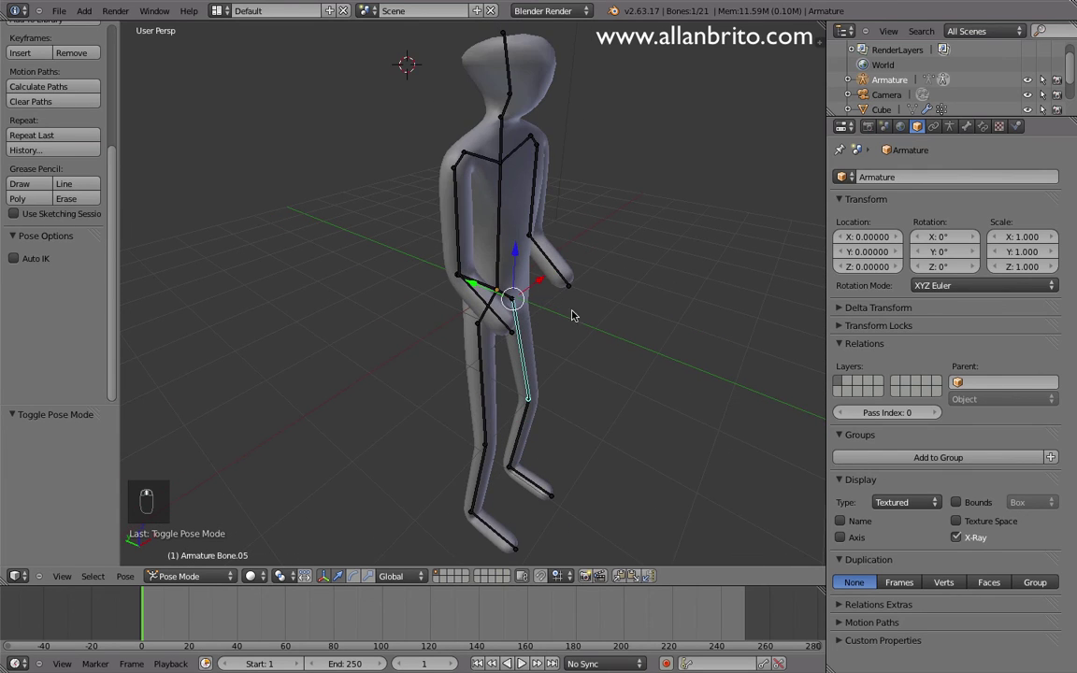
- Try rotating the torso bone about the global X axis to test how the upper body deforms
{"action": "middle_click_drag", "start_coordinate": [555, 291], "coordinate": [603, 325]}
{"action": "scroll", "coordinate": [598, 322], "scroll_direction": "up", "scroll_amount": 1}
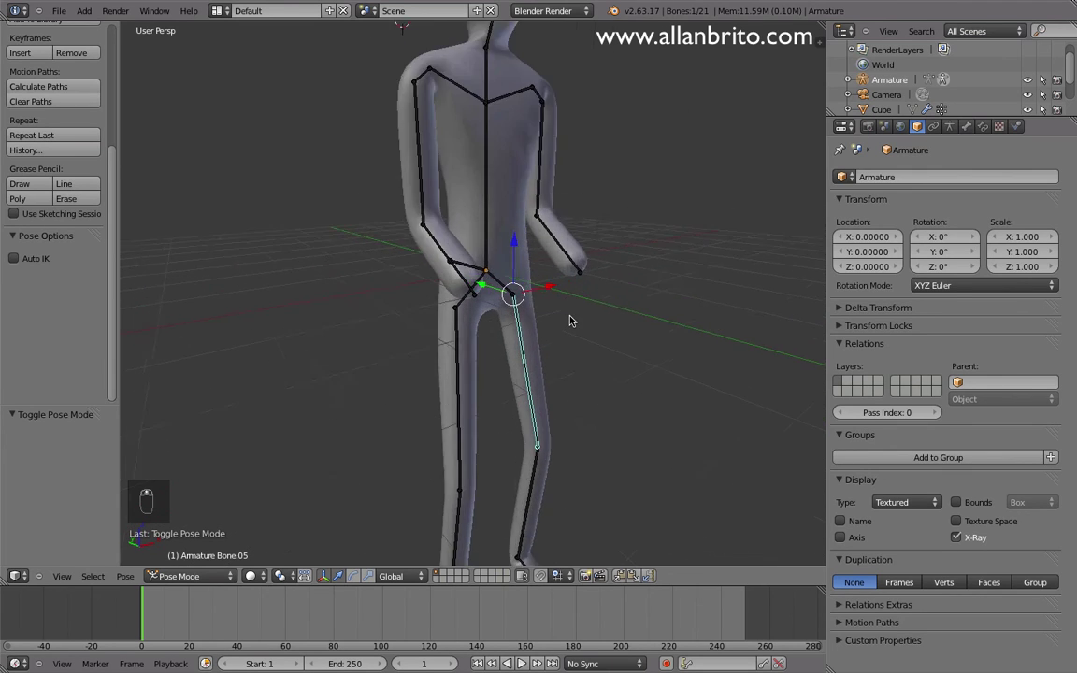
{"action": "scroll", "coordinate": [575, 322], "scroll_direction": "down", "scroll_amount": 3}
{"action": "right_click", "coordinate": [481, 232]}
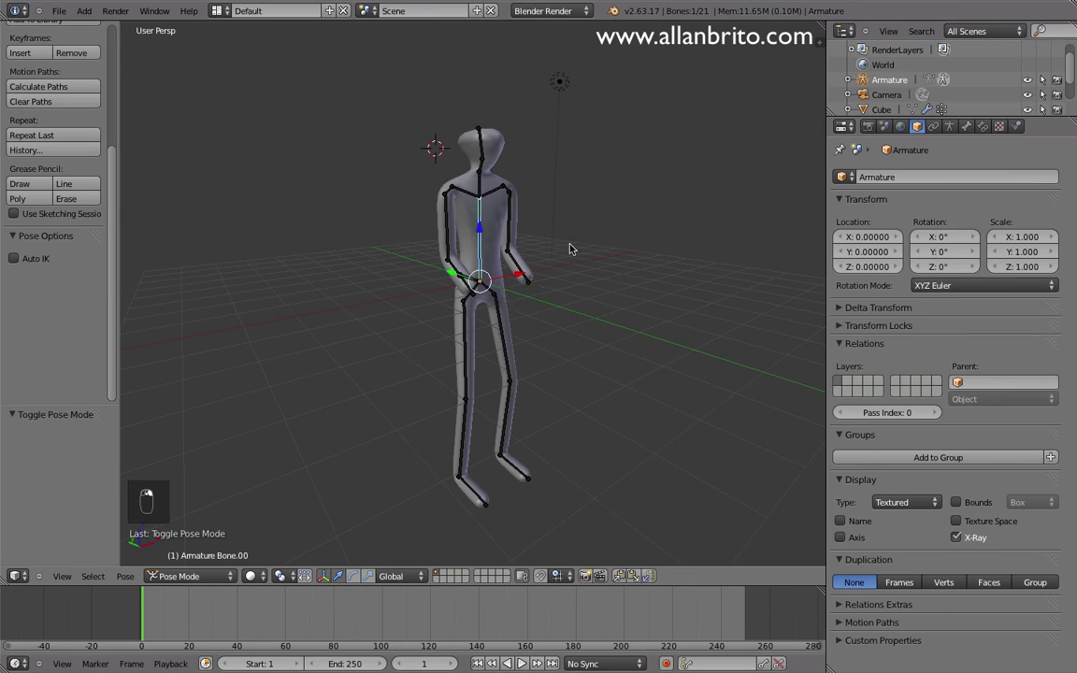
{"action": "key", "text": "r"}
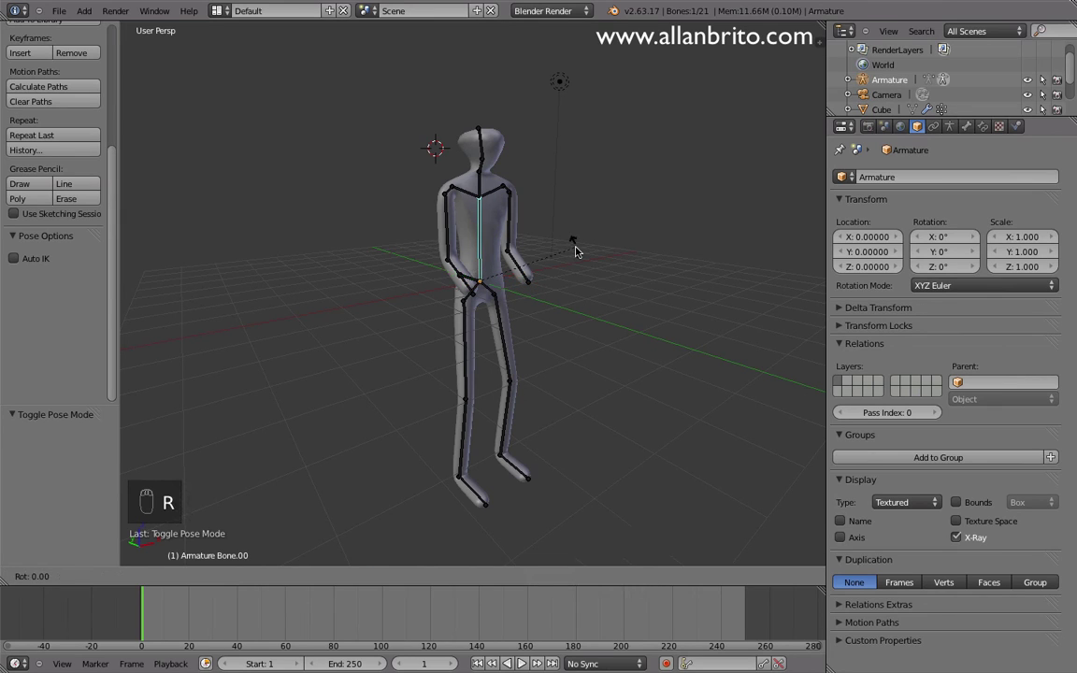
{"action": "key", "text": "x"}
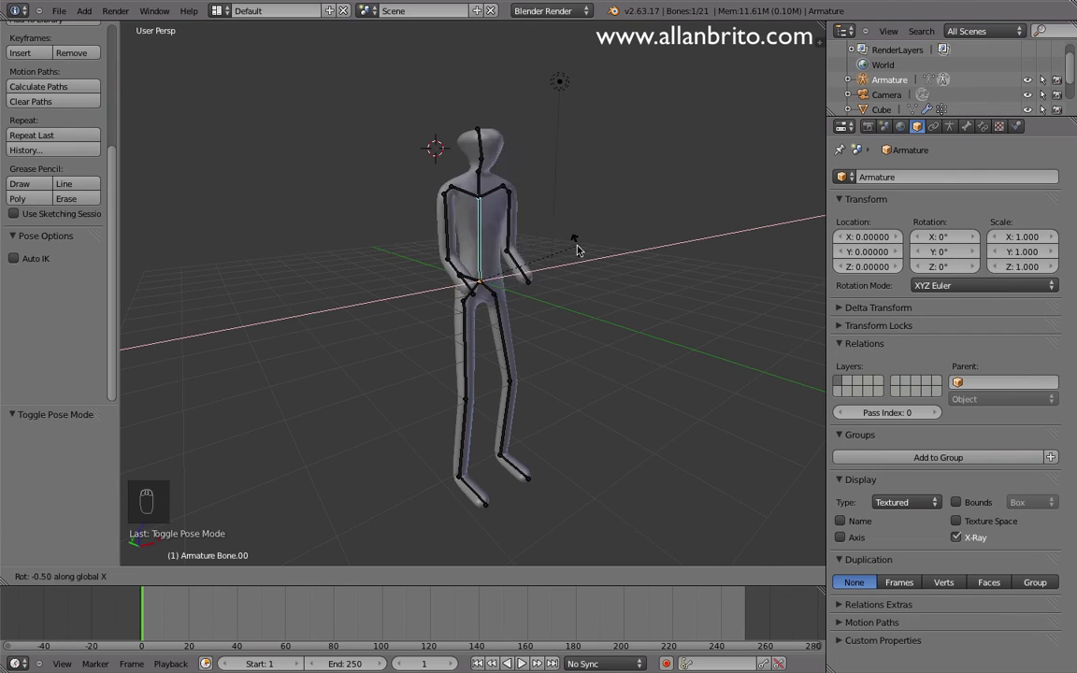
{"action": "key", "text": "Escape"}
- Maximize the 3D view and hide its tool shelf to present the whole rigged figure
{"action": "mouse_move", "coordinate": [577, 285]}
{"action": "middle_mouse_down"}
{"action": "mouse_move", "coordinate": [396, 290]}
{"action": "mouse_move", "coordinate": [370, 243]}
{"action": "mouse_move", "coordinate": [572, 286]}
{"action": "mouse_move", "coordinate": [613, 306]}
{"action": "mouse_move", "coordinate": [590, 298]}
{"action": "mouse_move", "coordinate": [576, 305]}
{"action": "middle_mouse_up"}
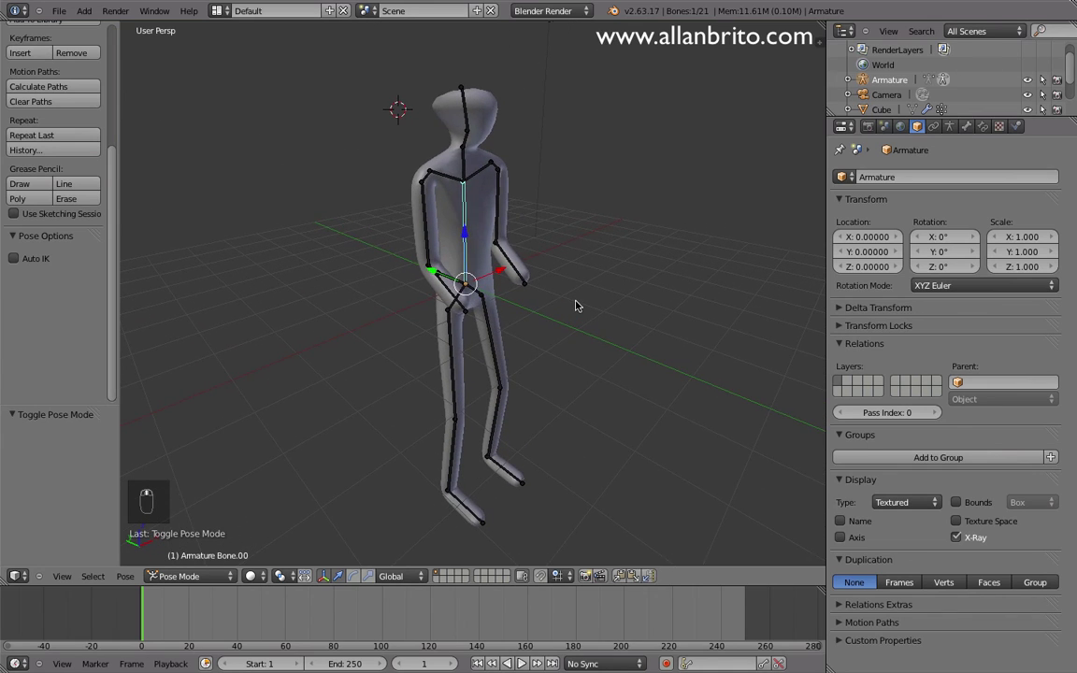
{"action": "key", "text": "ctrl+Up"}
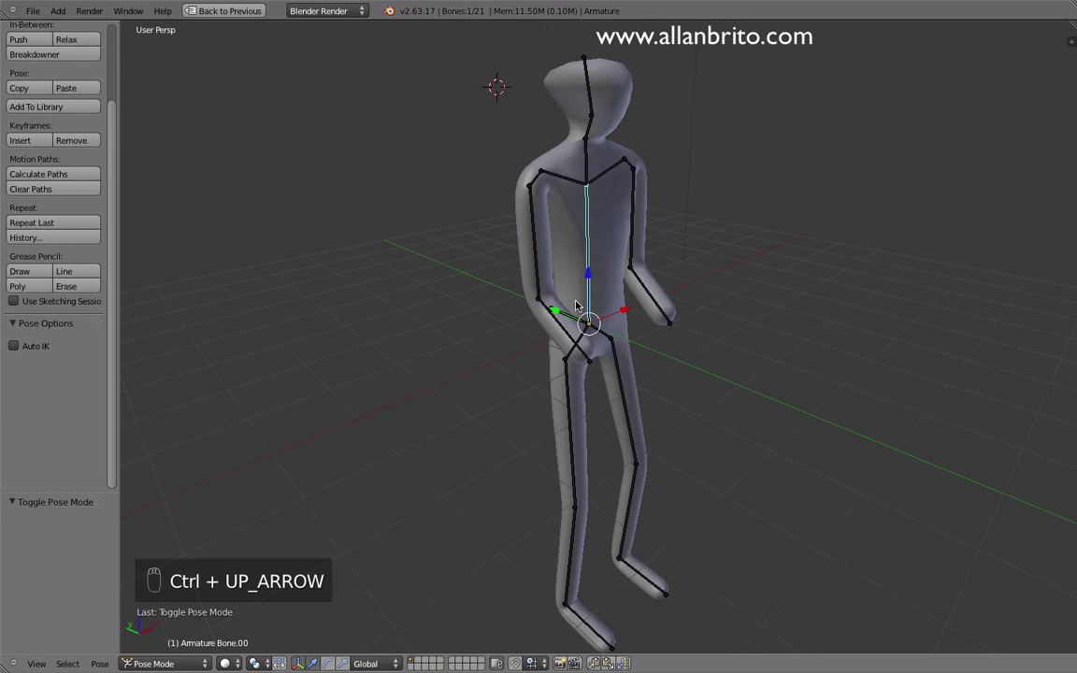
{"action": "middle_click_drag", "start_coordinate": [598, 310], "coordinate": [583, 312]}
{"action": "key", "text": "t"}
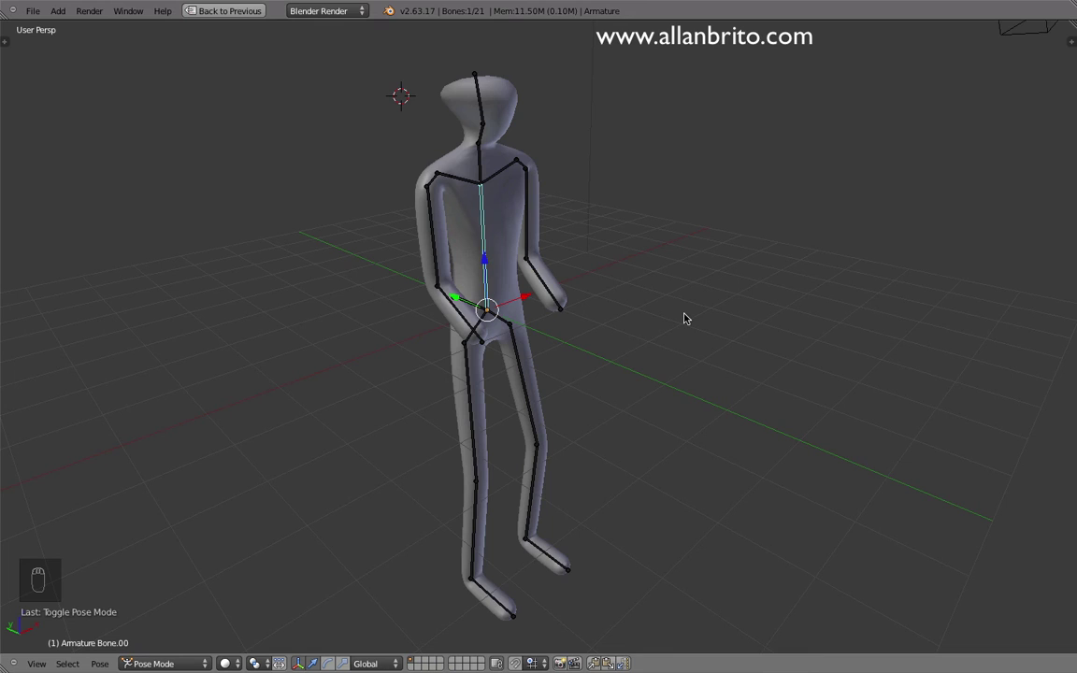
{"action": "scroll", "coordinate": [684, 319], "scroll_direction": "up", "scroll_amount": 2}
{"action": "scroll", "coordinate": [684, 319], "scroll_direction": "down", "scroll_amount": 3}
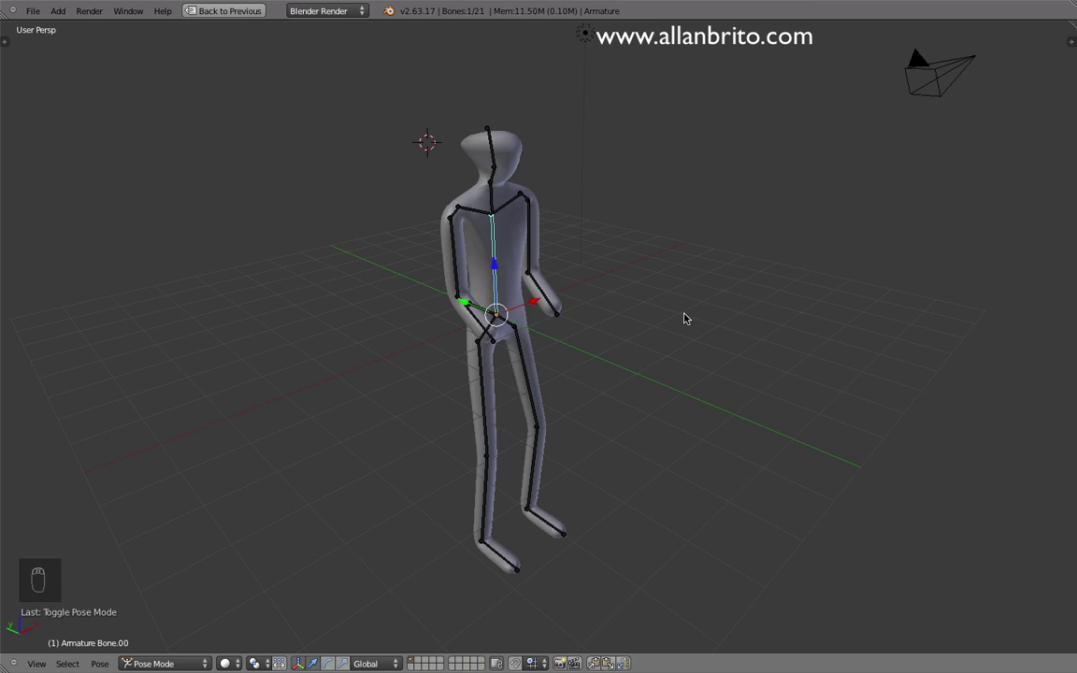
{"action": "key", "text": "shift+super"}
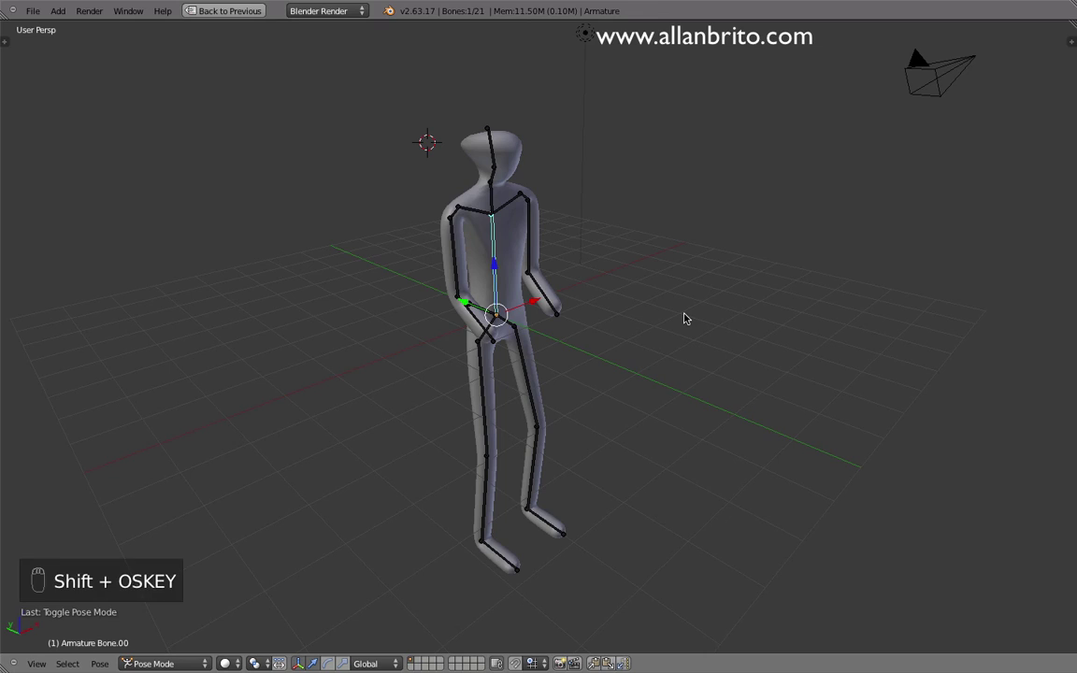